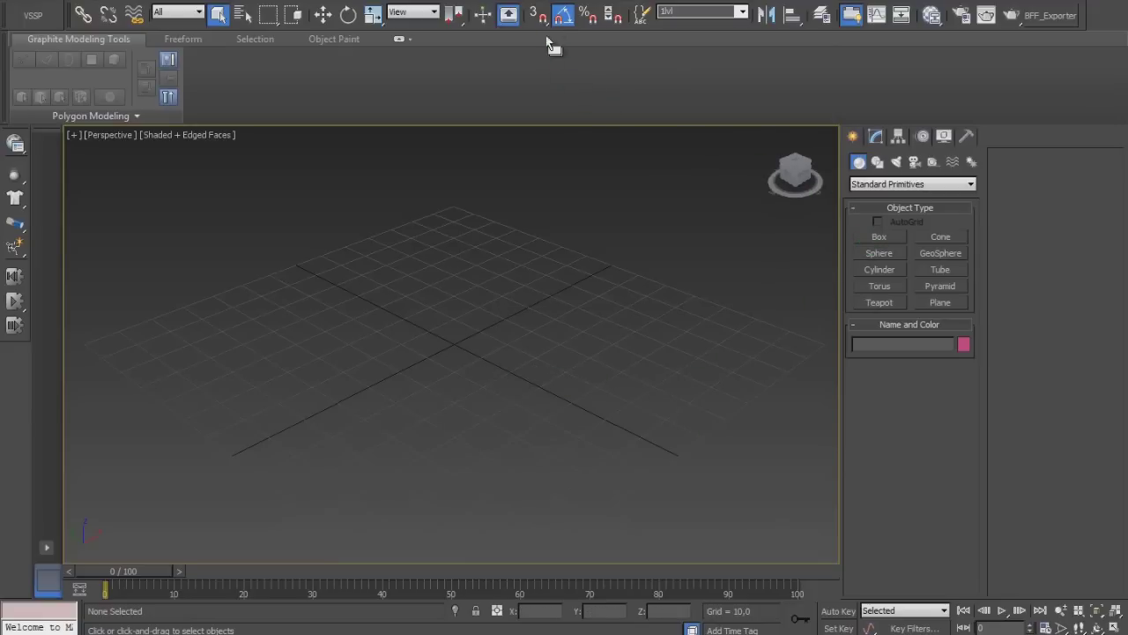
# With angle snap off and grid snap on, draw a box about 80 wide, 50 high, 10 deep
pyautogui.click(570, 17)
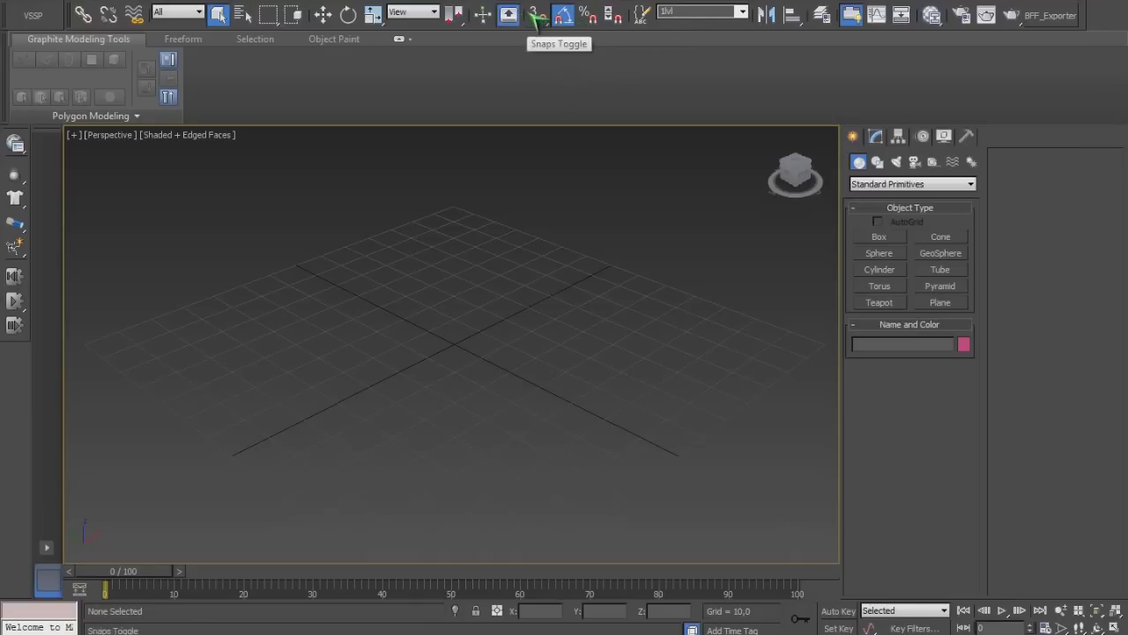
pyautogui.click(543, 17)
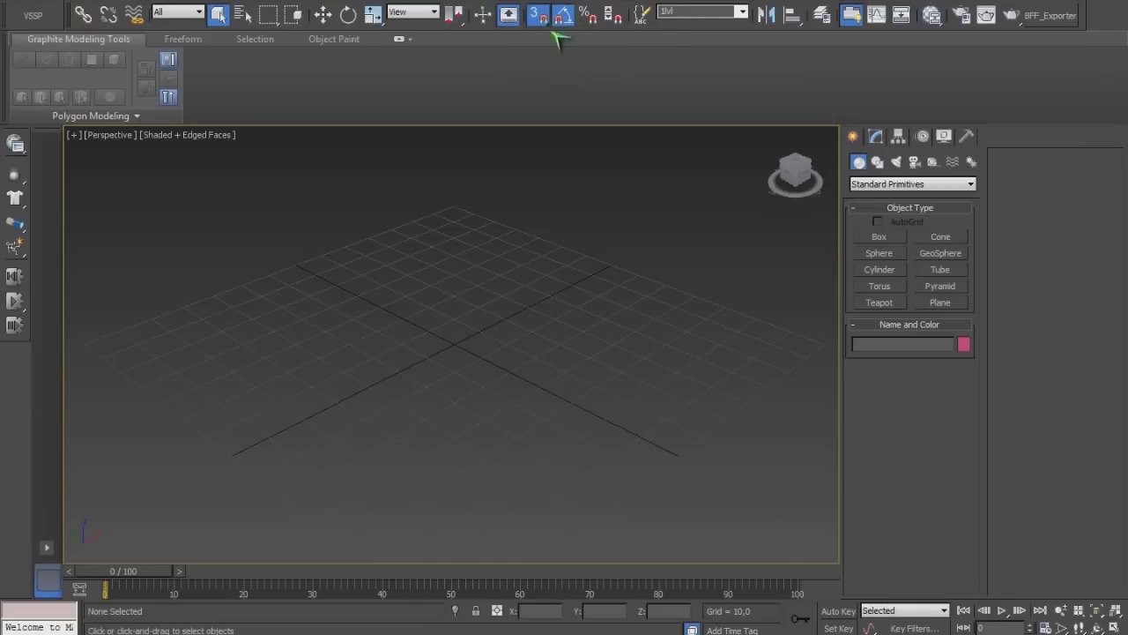
pyautogui.click(880, 236)
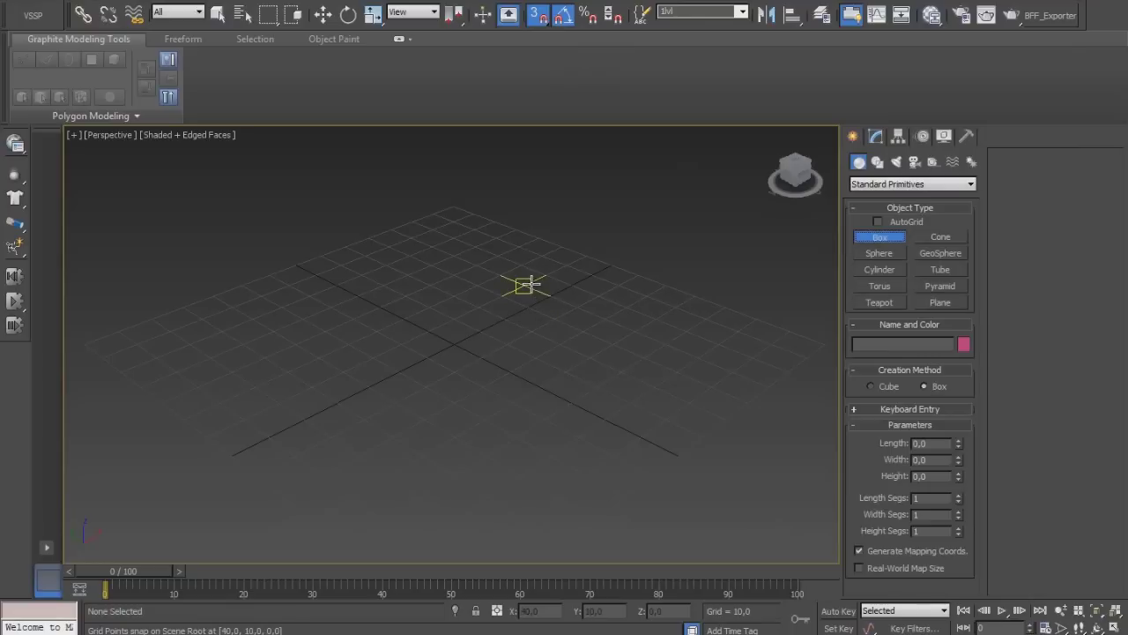
pyautogui.moveTo(546, 296)
pyautogui.mouseDown()
pyautogui.moveTo(448, 374)
pyautogui.moveTo(360, 411)
pyautogui.mouseUp()
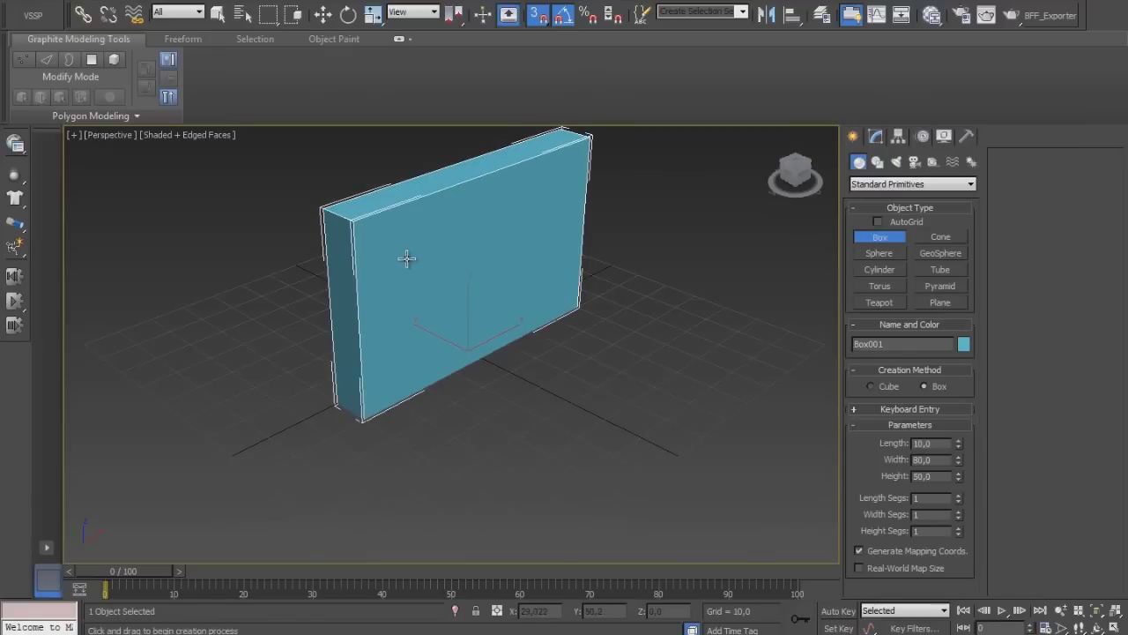
pyautogui.moveTo(667, 415)
pyautogui.keyDown('alt'); pyautogui.mouseDown(button='middle')
pyautogui.moveTo(602, 370)
pyautogui.moveTo(761, 365)
pyautogui.mouseUp(button='middle'); pyautogui.keyUp('alt')
pyautogui.rightClick(601, 370)
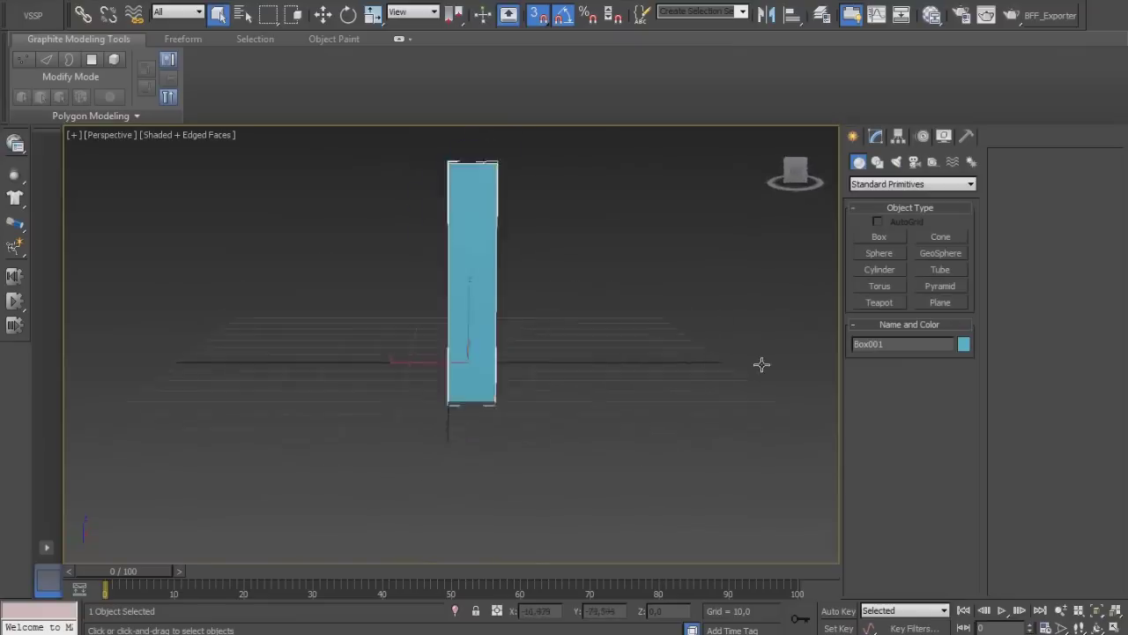
# Convert Box001 to an Editable Poly
pyautogui.scroll(2, 635, 364)
pyautogui.scroll(-2, 635, 364)
pyautogui.rightClick(549, 307)
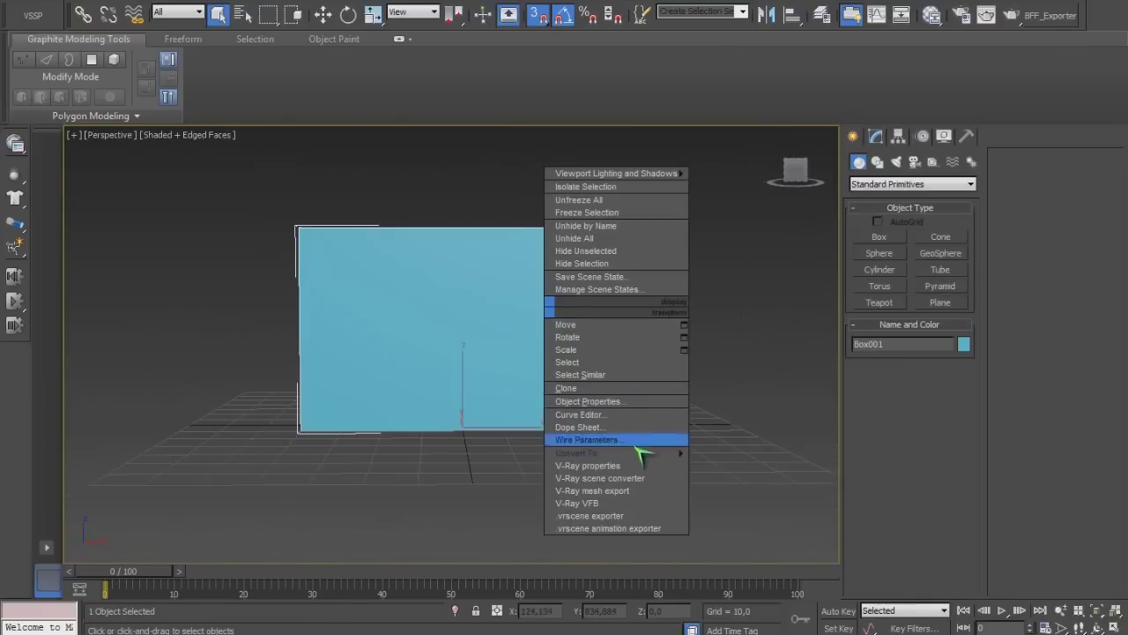
pyautogui.click(713, 455)
pyautogui.moveTo(629, 352)
pyautogui.keyDown('alt'); pyautogui.mouseDown(button='middle')
pyautogui.moveTo(753, 400)
pyautogui.moveTo(753, 414)
pyautogui.mouseUp(button='middle'); pyautogui.keyUp('alt')
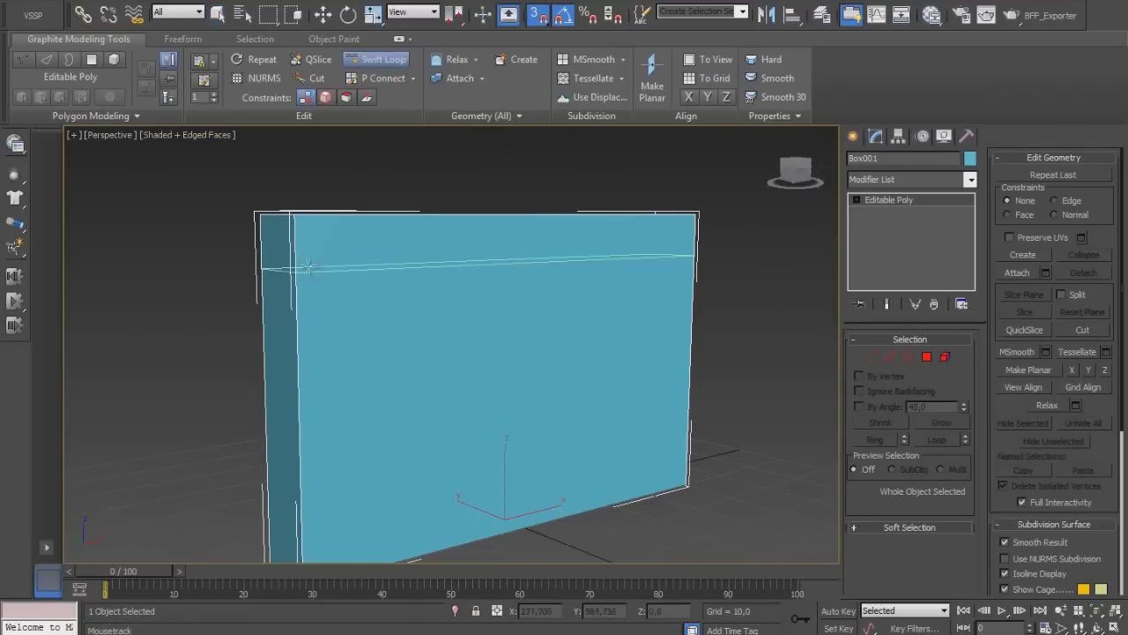
# Connect the wall's vertical edges with 2 segments to add two horizontal edge loops
pyautogui.press('w')
pyautogui.click(891, 357)
pyautogui.keyDown('alt'); pyautogui.moveTo(604, 432); pyautogui.dragTo(190, 309, button='middle'); pyautogui.keyUp('alt')
pyautogui.click(760, 361)
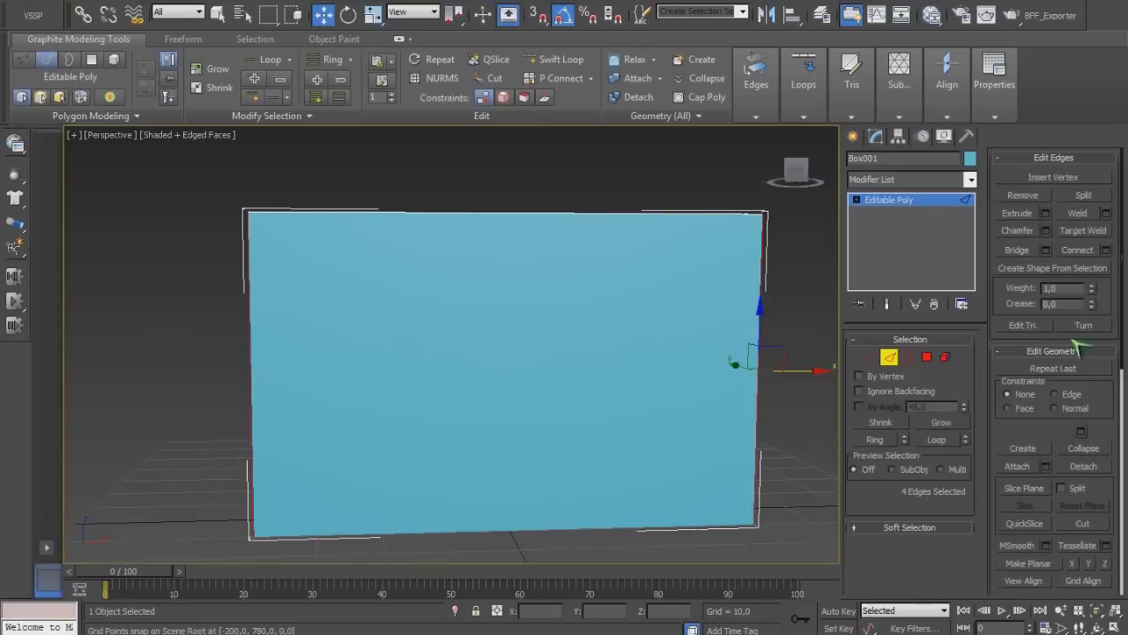
pyautogui.click(1106, 249)
pyautogui.moveTo(468, 355)
pyautogui.mouseDown()
pyautogui.moveTo(529, 376)
pyautogui.moveTo(740, 386)
pyautogui.mouseUp()
pyautogui.click(505, 421)
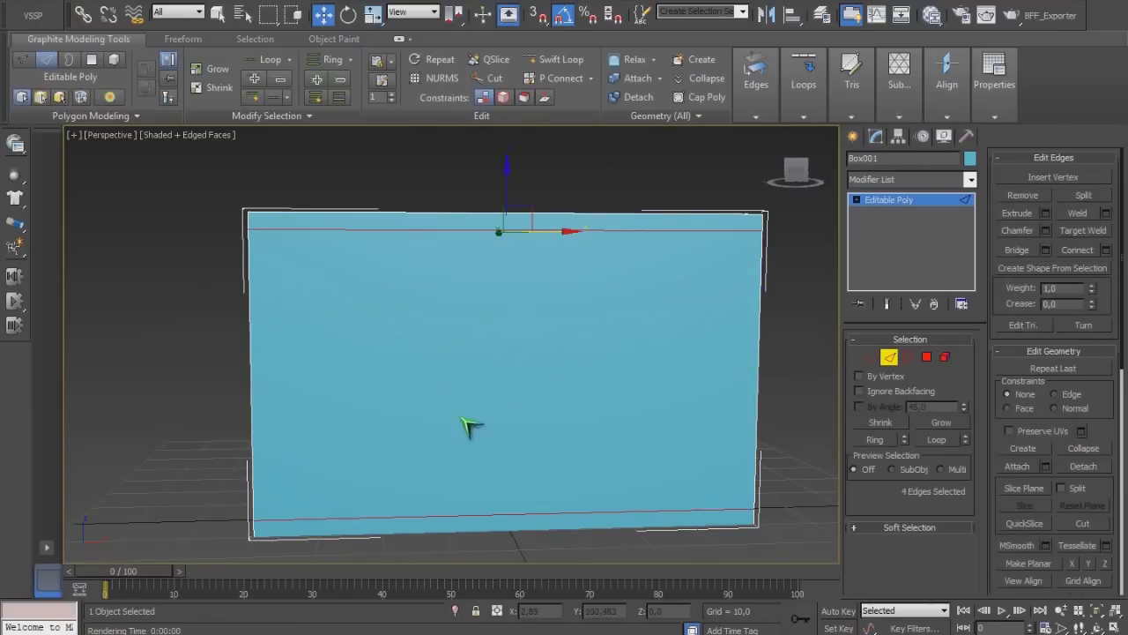
# Raise the lower edge loop to Z 5.0
pyautogui.keyDown('alt'); pyautogui.click(417, 234); pyautogui.keyUp('alt')
pyautogui.moveTo(505, 447); pyautogui.dragTo(509, 433)
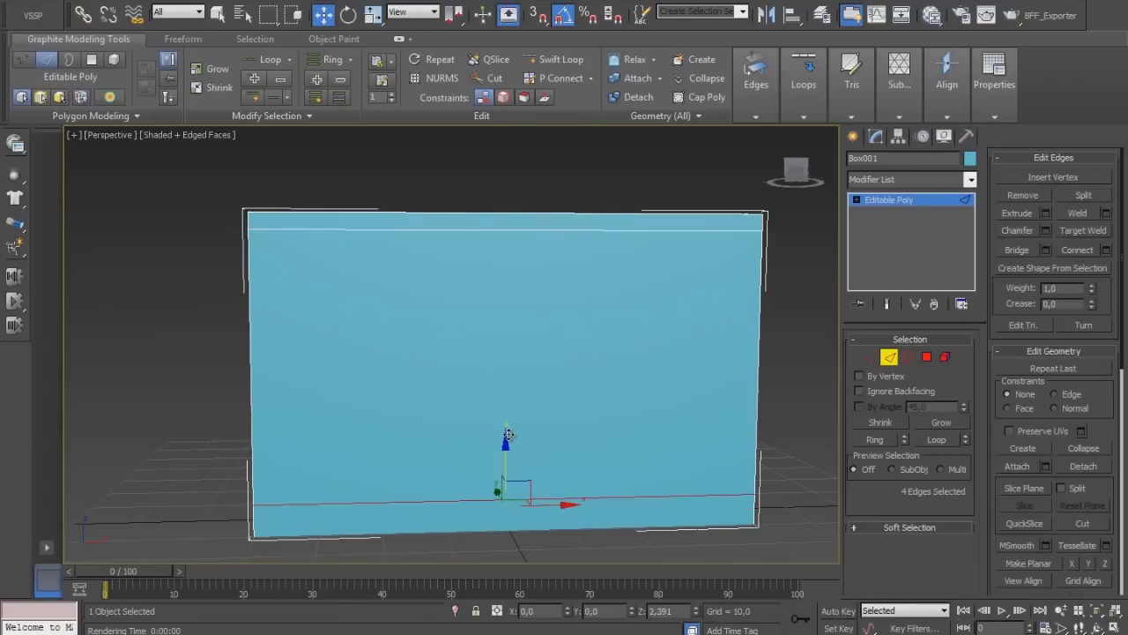
pyautogui.press('Return')
pyautogui.moveTo(573, 463)
pyautogui.keyDown('alt'); pyautogui.mouseDown(button='middle')
pyautogui.moveTo(629, 423)
pyautogui.moveTo(705, 411)
pyautogui.mouseUp(button='middle'); pyautogui.keyUp('alt')
pyautogui.click(931, 356)
# Extrude the wall's top and bottom band polygons outward by a height of 2
pyautogui.click(530, 217)
pyautogui.moveTo(530, 217)
pyautogui.keyDown('alt'); pyautogui.mouseDown(button='middle')
pyautogui.moveTo(710, 269)
pyautogui.moveTo(721, 234)
pyautogui.mouseUp(button='middle'); pyautogui.keyUp('alt')
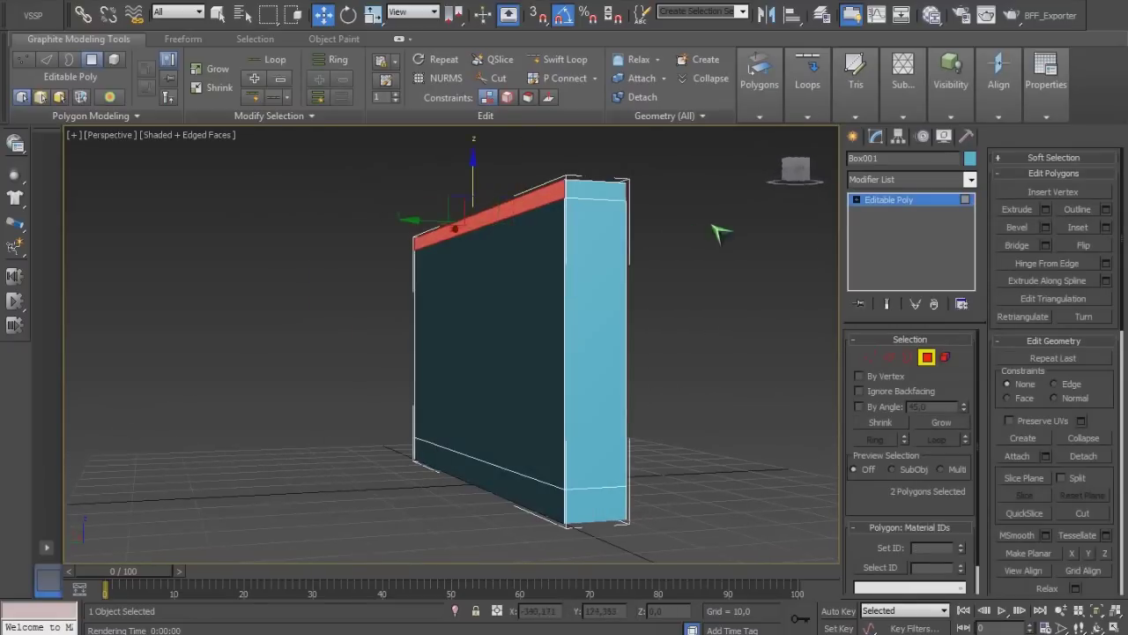
pyautogui.moveTo(539, 212)
pyautogui.keyDown('alt'); pyautogui.mouseDown(button='middle')
pyautogui.moveTo(645, 383)
pyautogui.moveTo(697, 379)
pyautogui.mouseUp(button='middle'); pyautogui.keyUp('alt')
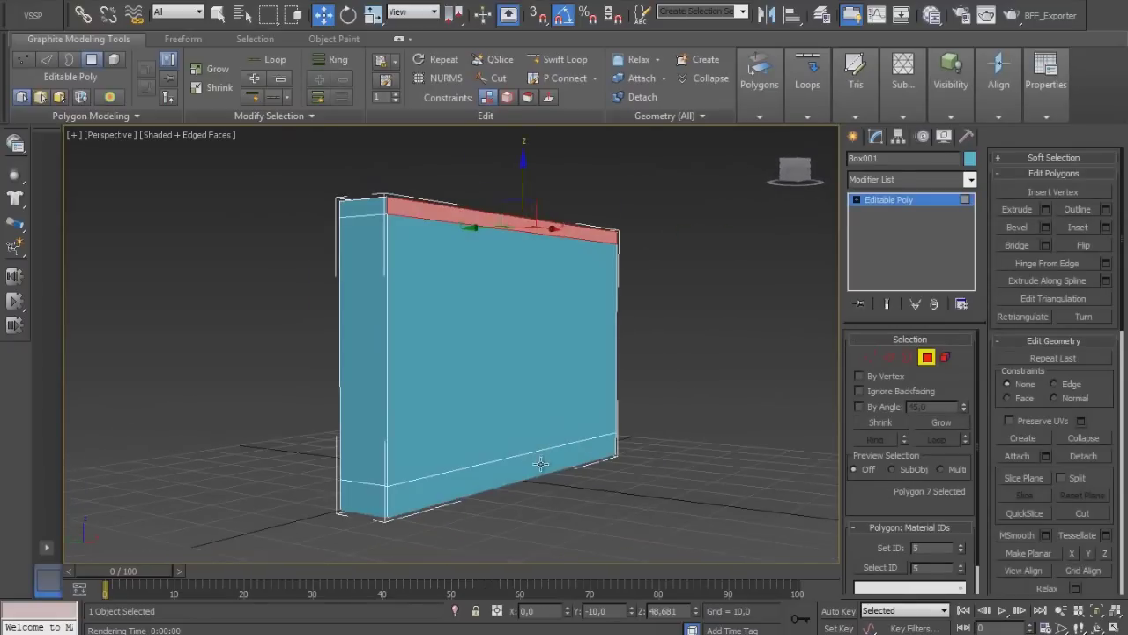
pyautogui.click(1046, 210)
pyautogui.write('1')
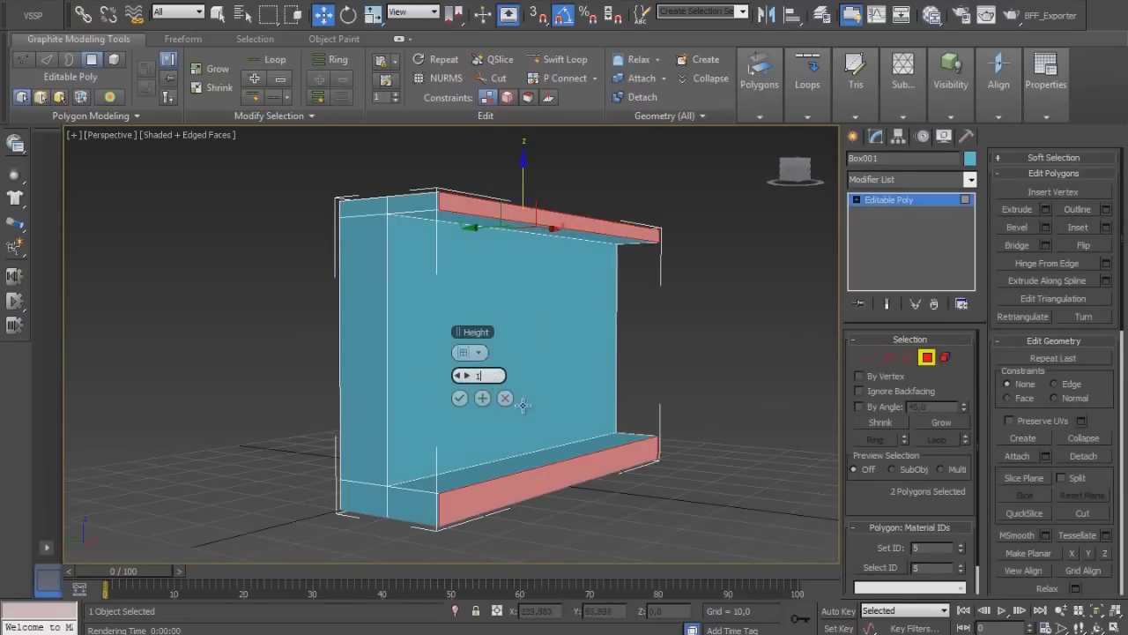
pyautogui.press('Return')
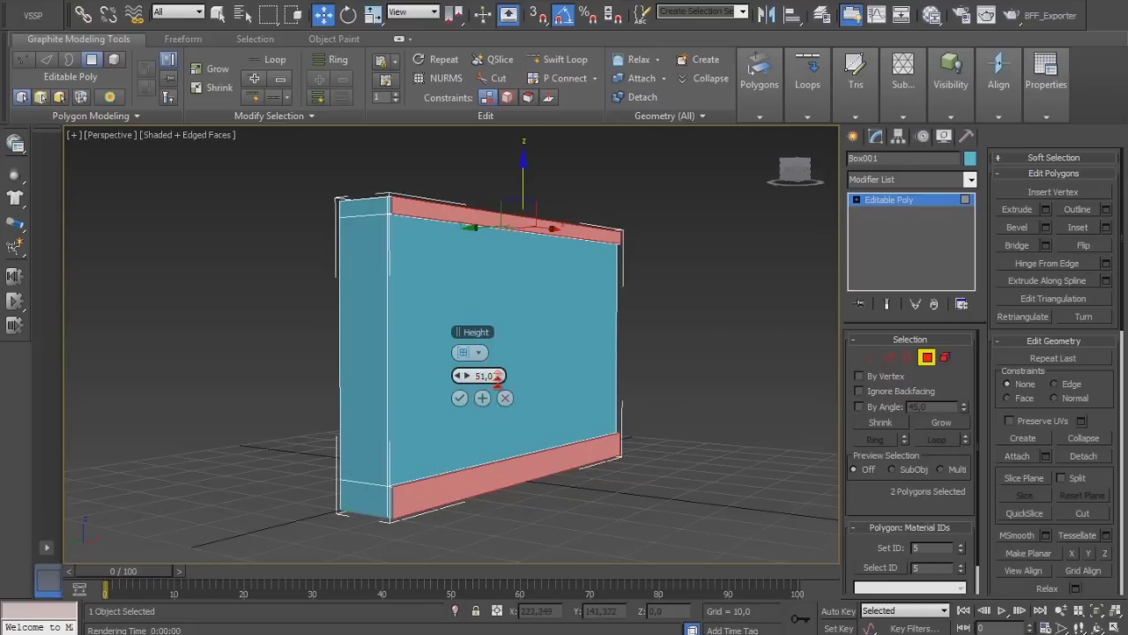
pyautogui.write('4')
pyautogui.press('Return')
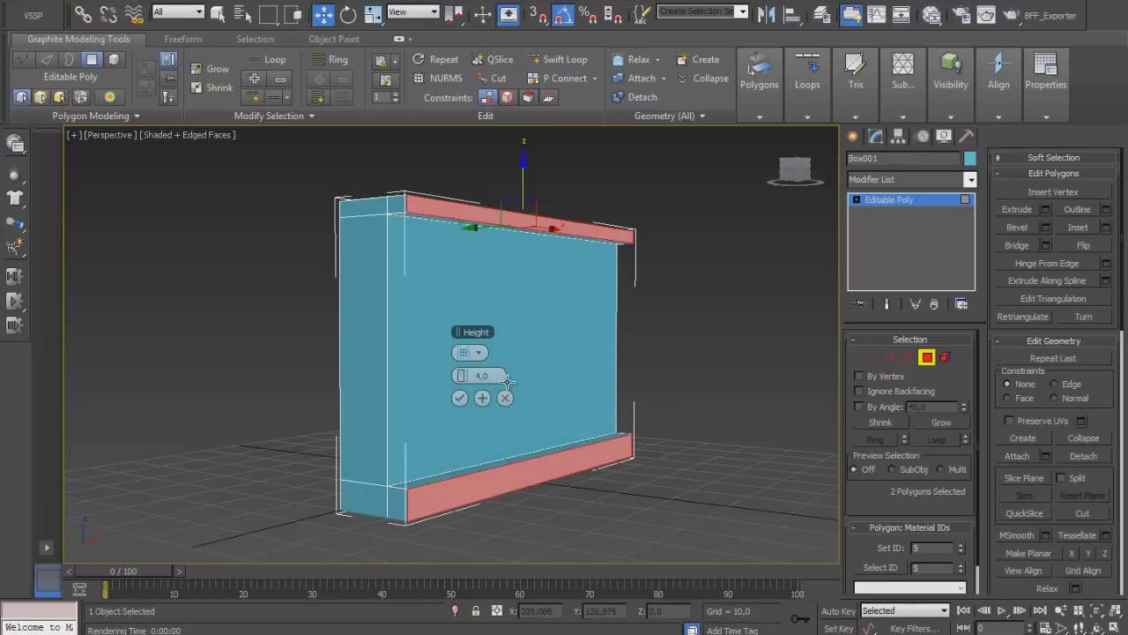
pyautogui.write('2')
pyautogui.press('Return')
pyautogui.keyDown('alt'); pyautogui.moveTo(776, 403); pyautogui.dragTo(552, 408, button='middle'); pyautogui.keyUp('alt')
pyautogui.click(461, 396)
# Chamfer the top ledge's edges by about 0.16
pyautogui.click(467, 415)
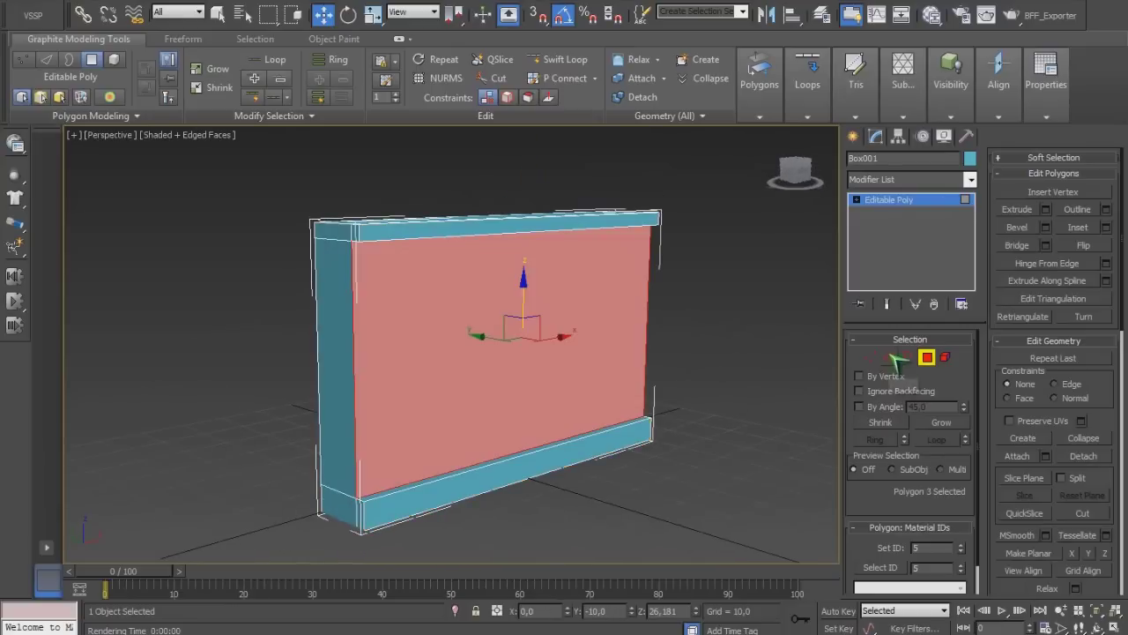
pyautogui.click(889, 356)
pyautogui.click(544, 452)
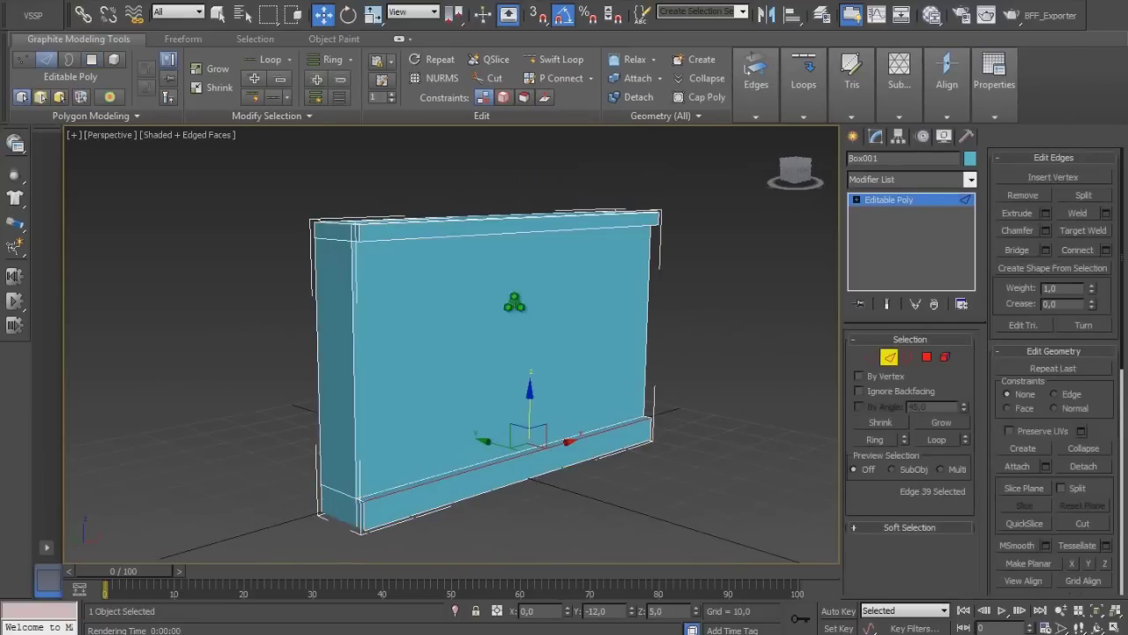
pyautogui.click(518, 232)
pyautogui.moveTo(518, 232)
pyautogui.keyDown('alt'); pyautogui.mouseDown(button='middle')
pyautogui.moveTo(564, 247)
pyautogui.moveTo(574, 264)
pyautogui.mouseUp(button='middle'); pyautogui.keyUp('alt')
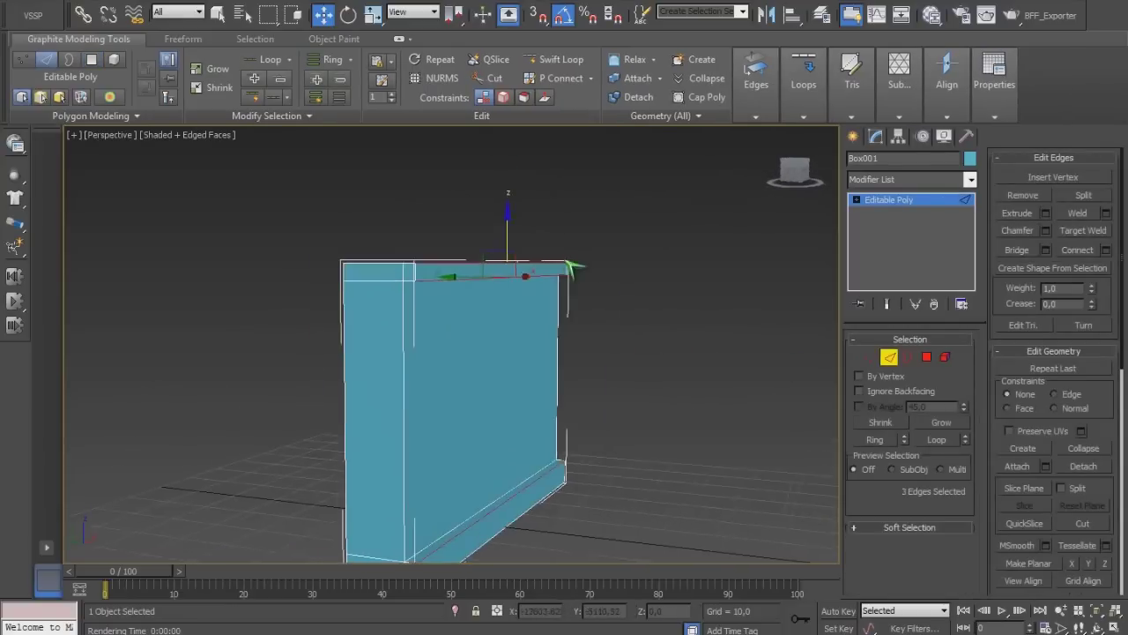
pyautogui.scroll(3, 550, 205)
pyautogui.keyDown('alt'); pyautogui.moveTo(550, 205); pyautogui.dragTo(713, 290, button='middle'); pyautogui.keyUp('alt')
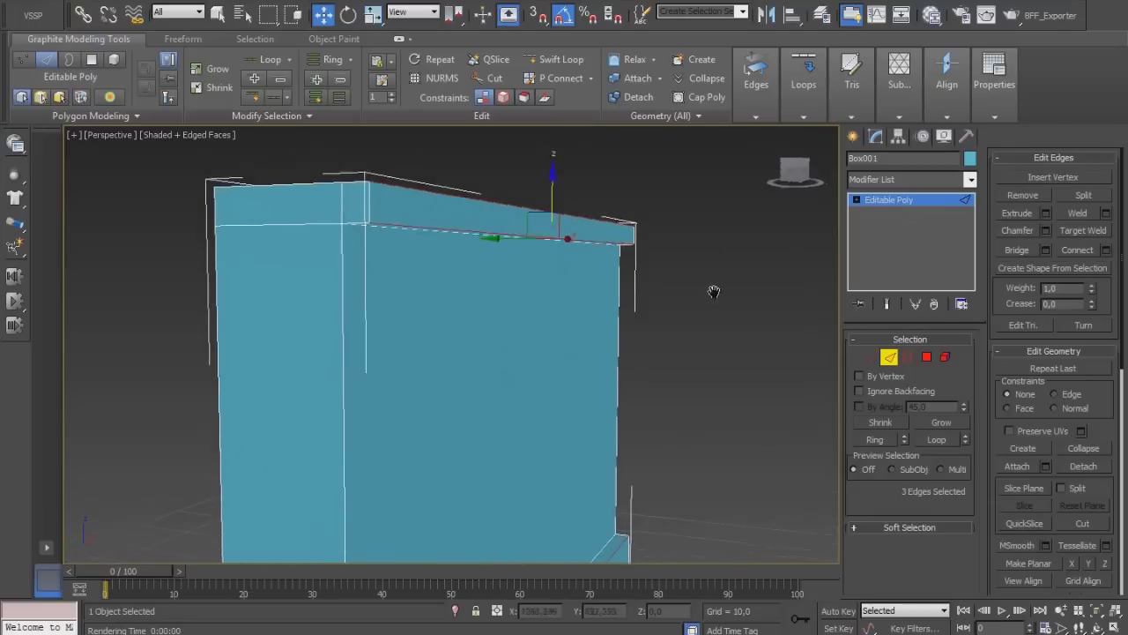
pyautogui.click(1046, 230)
pyautogui.moveTo(465, 352); pyautogui.dragTo(466, 352)
pyautogui.click(462, 421)
# Select the whole wall as an element
pyautogui.moveTo(580, 391)
pyautogui.keyDown('alt'); pyautogui.mouseDown(button='middle')
pyautogui.moveTo(584, 168)
pyautogui.moveTo(611, 370)
pyautogui.moveTo(793, 375)
pyautogui.mouseUp(button='middle'); pyautogui.keyUp('alt')
pyautogui.click(945, 356)
pyautogui.click(507, 336)
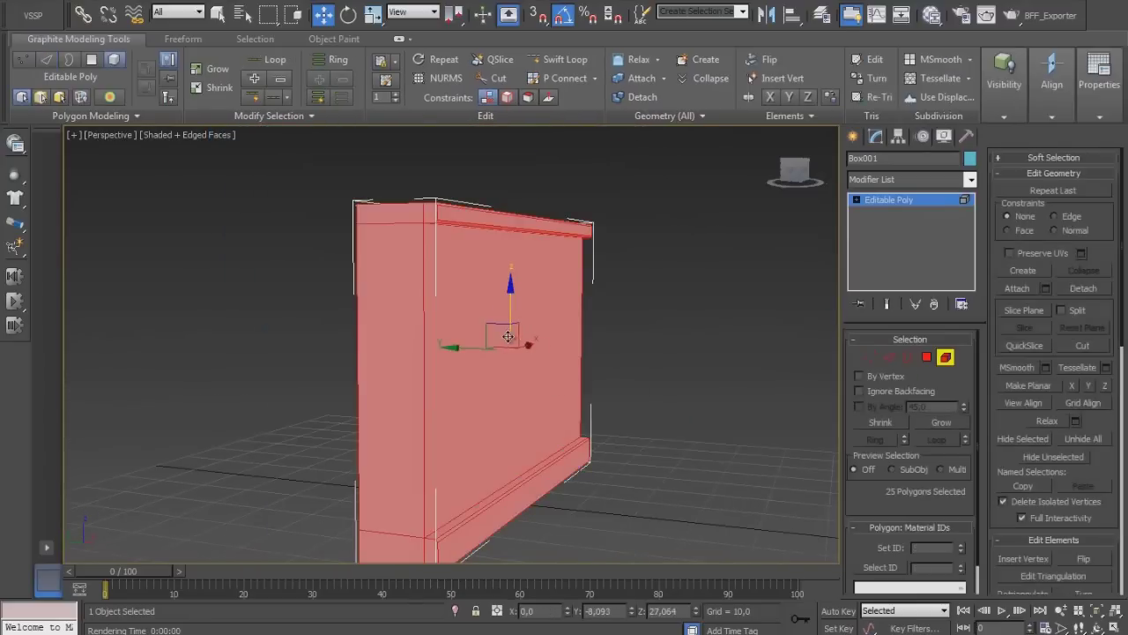
# Give the wall material ID 1 and the 13 ledge faces, selected in Left view, ID 2
pyautogui.press('4')
pyautogui.moveTo(625, 244)
pyautogui.keyDown('alt'); pyautogui.mouseDown(button='middle')
pyautogui.moveTo(650, 227)
pyautogui.moveTo(600, 423)
pyautogui.moveTo(608, 426)
pyautogui.mouseUp(button='middle'); pyautogui.keyUp('alt')
pyautogui.press('f')
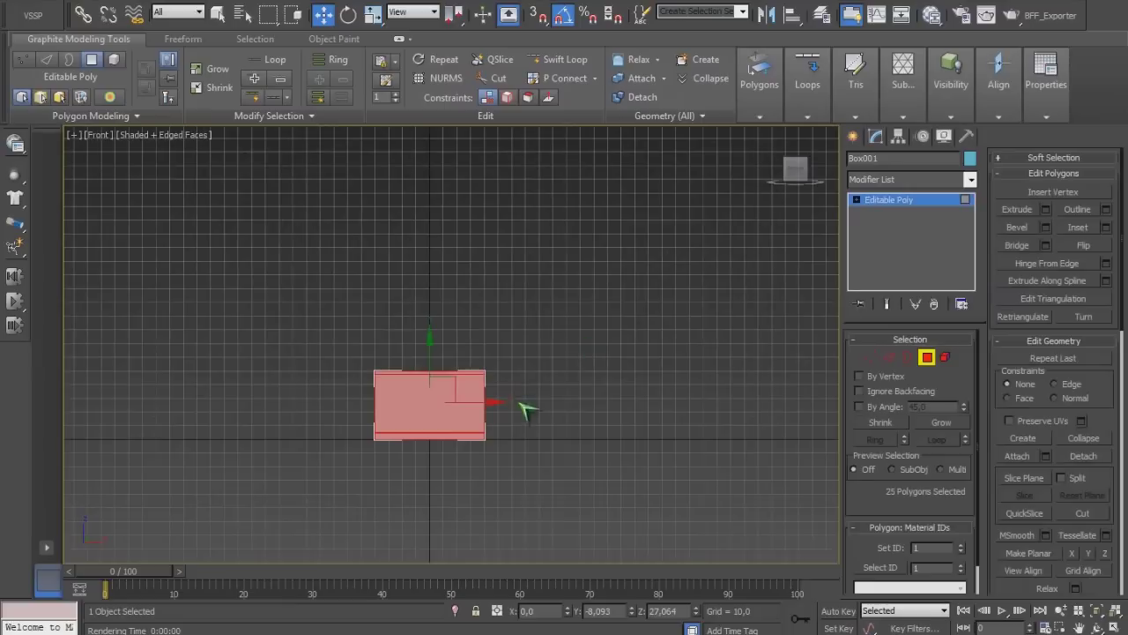
pyautogui.press('l')
pyautogui.scroll(4, 569, 353)
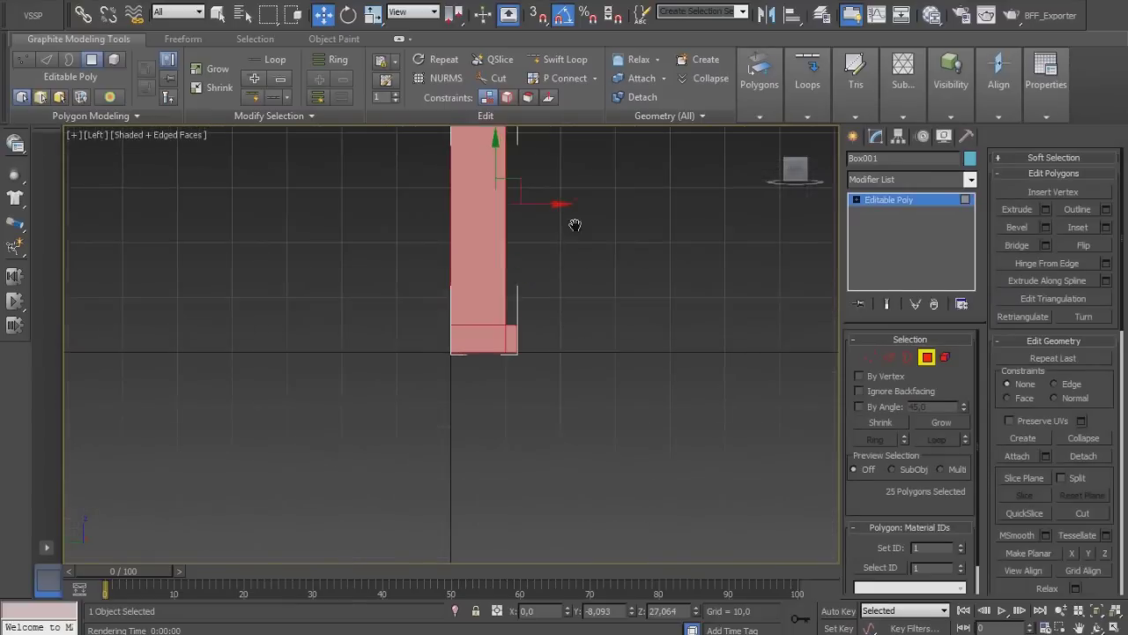
pyautogui.moveTo(574, 224); pyautogui.dragTo(564, 275, button='middle')
pyautogui.moveTo(484, 564); pyautogui.dragTo(485, 564)
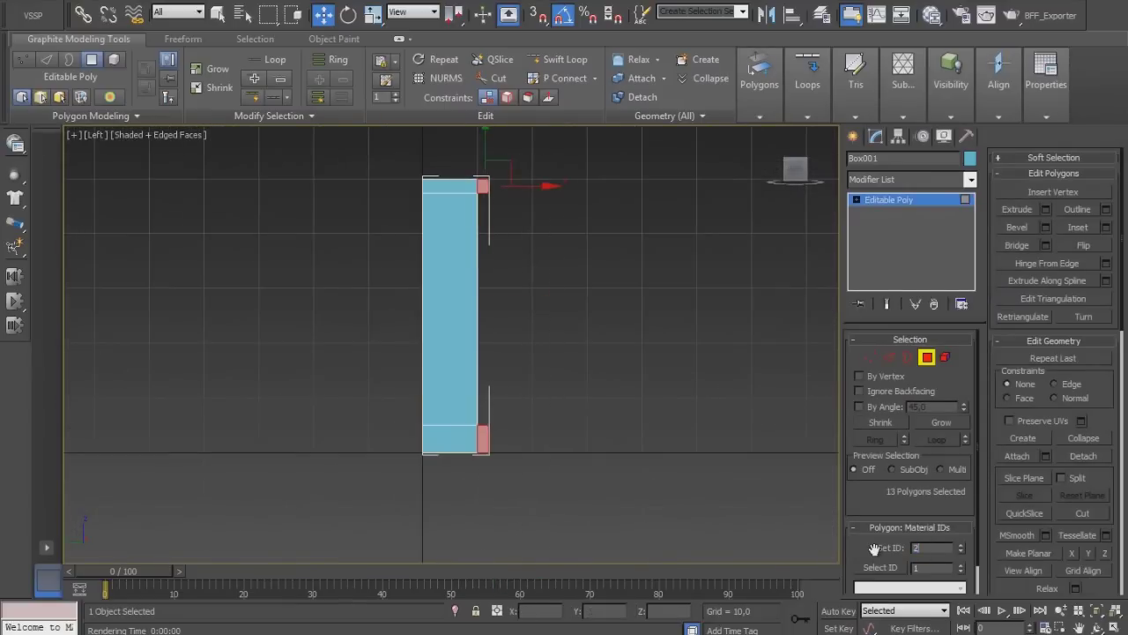
pyautogui.moveTo(765, 519); pyautogui.dragTo(746, 578, button='middle')
pyautogui.click(852, 136)
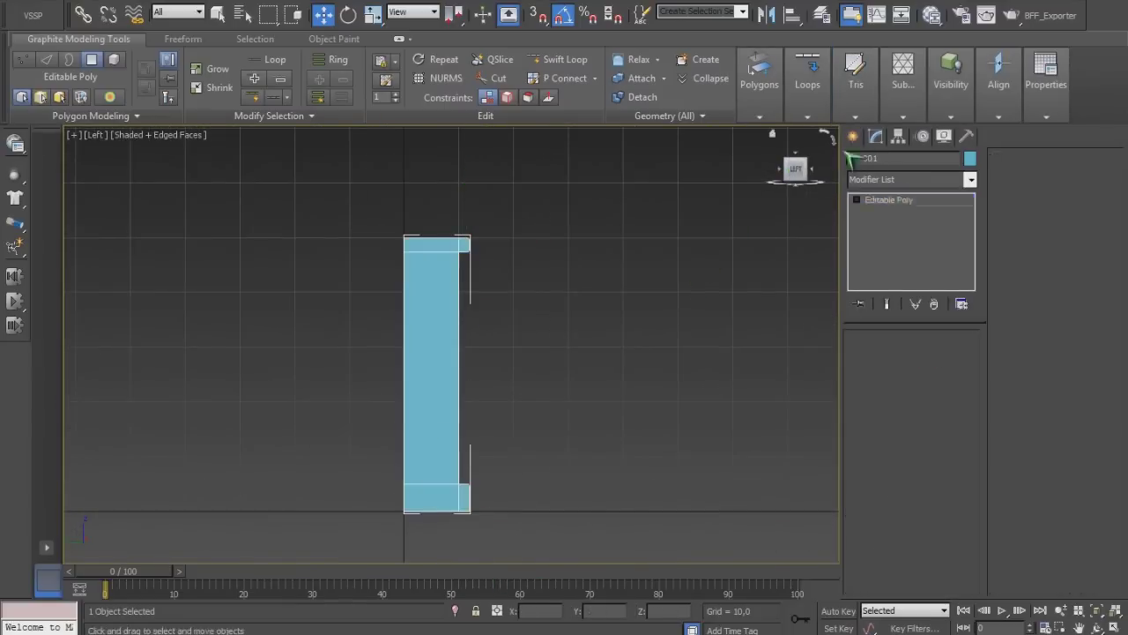
pyautogui.press('p')
pyautogui.keyDown('alt'); pyautogui.moveTo(778, 235); pyautogui.dragTo(617, 370, button='middle'); pyautogui.keyUp('alt')
pyautogui.scroll(-2, 638, 379)
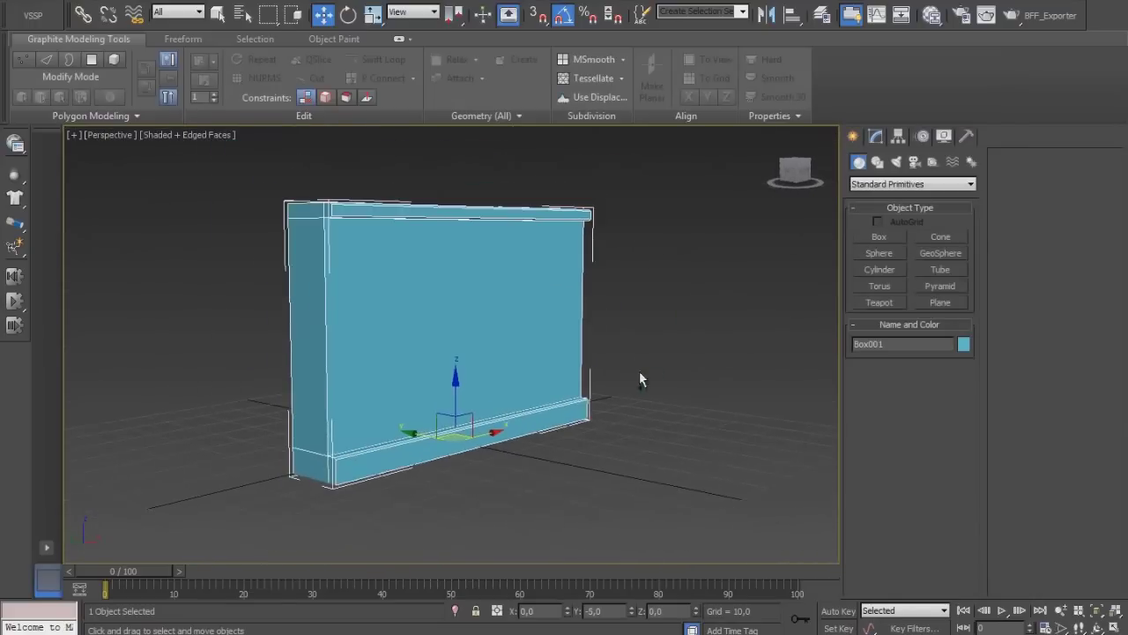
# Arrange the Map #6, Map #5 and Map #8 Noise nodes in the Slate Material Editor
pyautogui.press('m')
pyautogui.click(297, 320)
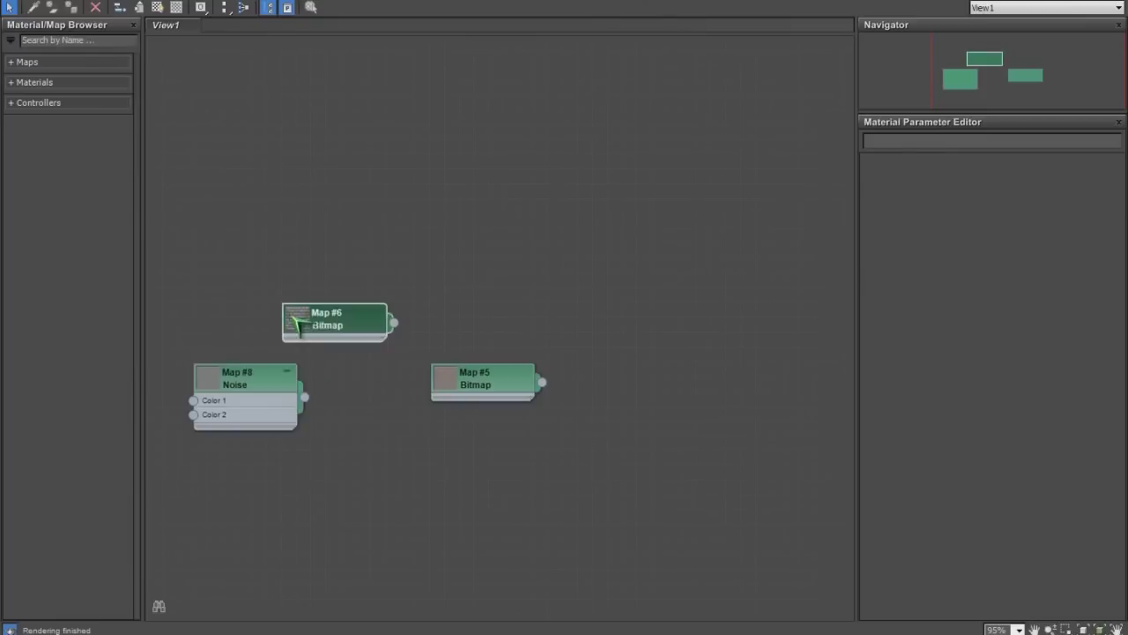
pyautogui.moveTo(297, 320); pyautogui.dragTo(252, 166)
pyautogui.moveTo(461, 380); pyautogui.dragTo(238, 270)
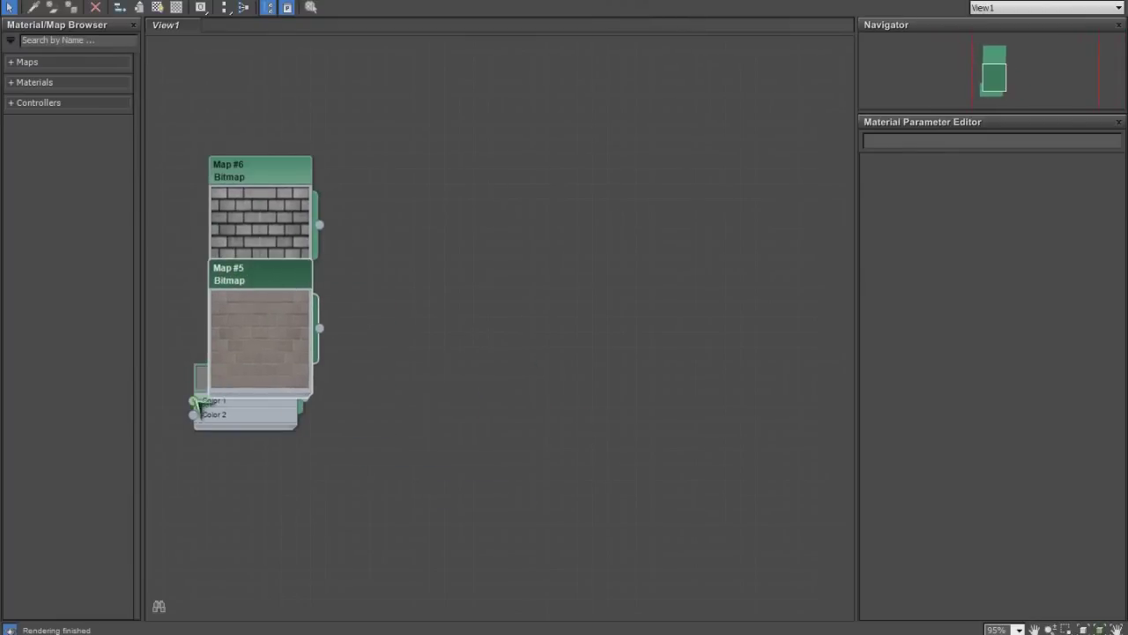
pyautogui.moveTo(210, 387); pyautogui.dragTo(224, 447)
# Add a Standard material node and a Multi/Sub-Object material node
pyautogui.rightClick(509, 231)
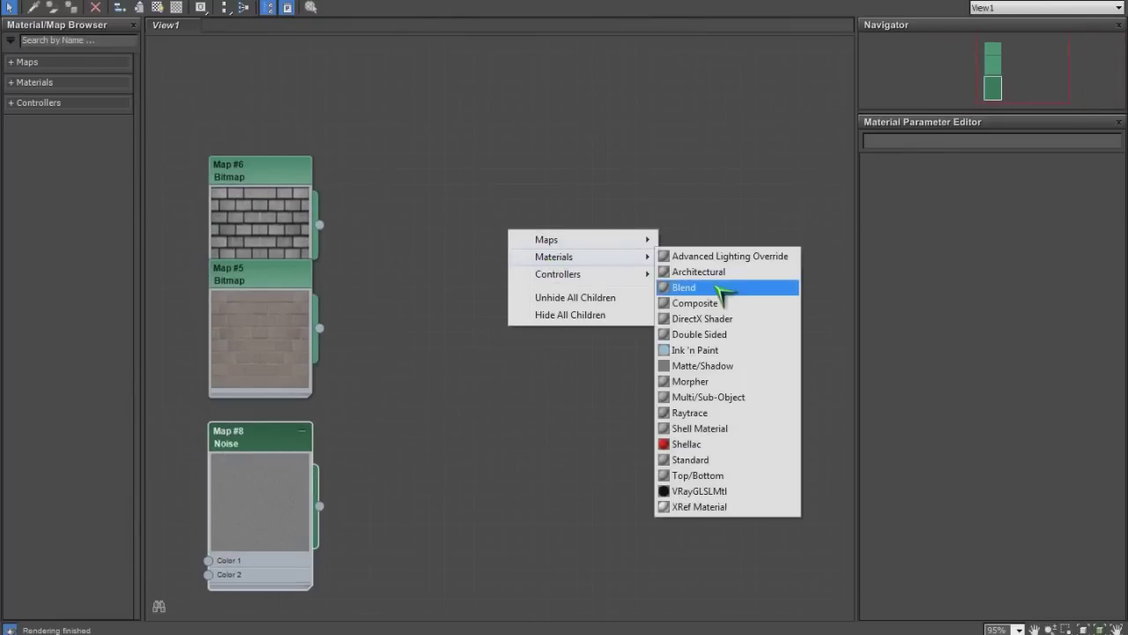
pyautogui.click(705, 456)
pyautogui.moveTo(504, 239)
pyautogui.mouseDown()
pyautogui.moveTo(480, 176)
pyautogui.moveTo(491, 429)
pyautogui.mouseUp()
pyautogui.rightClick(617, 314)
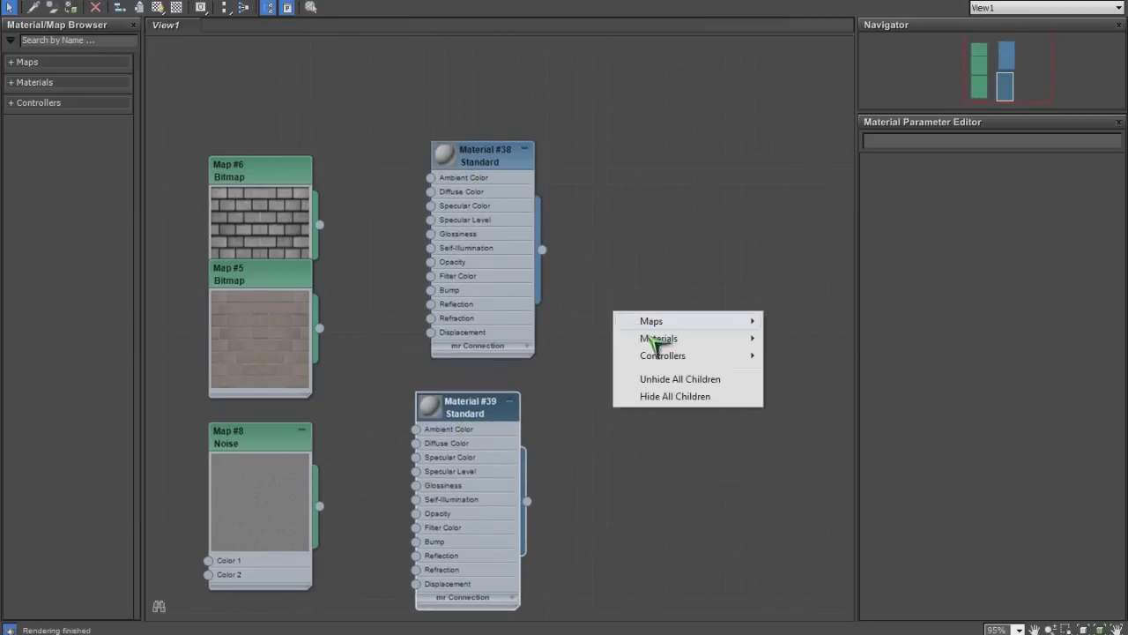
pyautogui.click(811, 479)
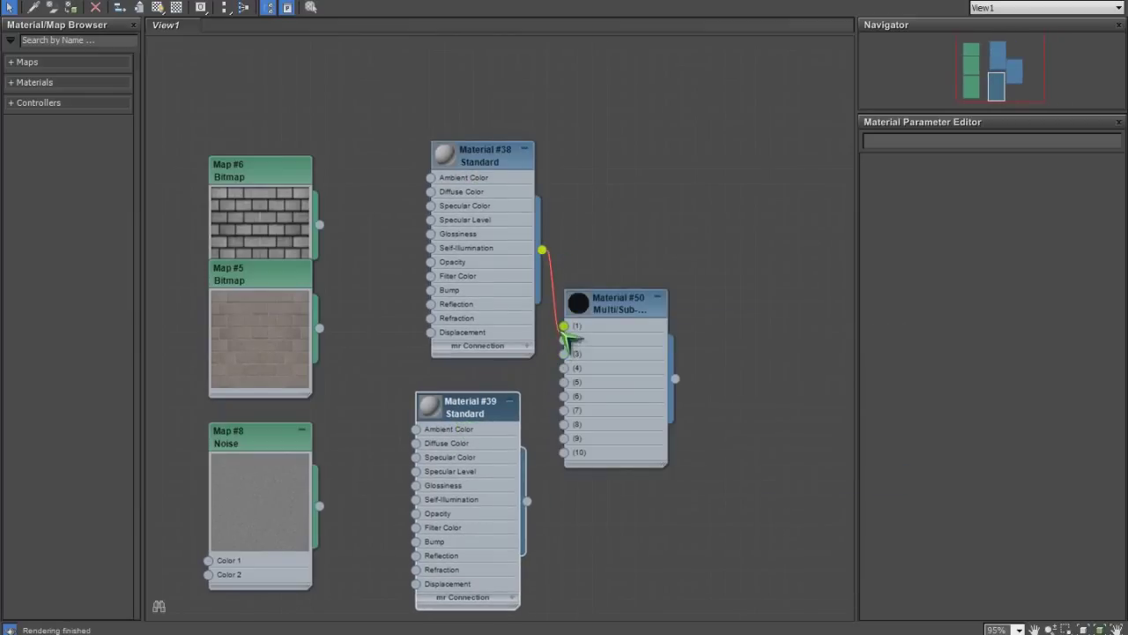
# Adjust Map #6's tiling, wire it to Material #38's Bump and Map #5 to Diffuse Color
pyautogui.doubleClick(264, 159)
pyautogui.click(1021, 239)
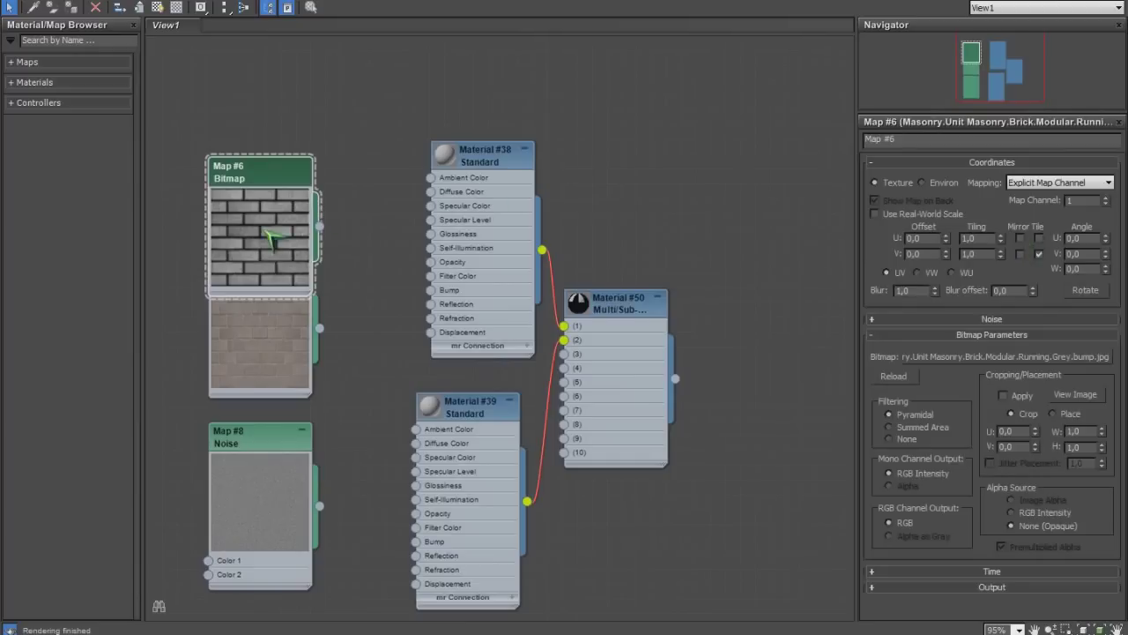
pyautogui.click(1021, 239)
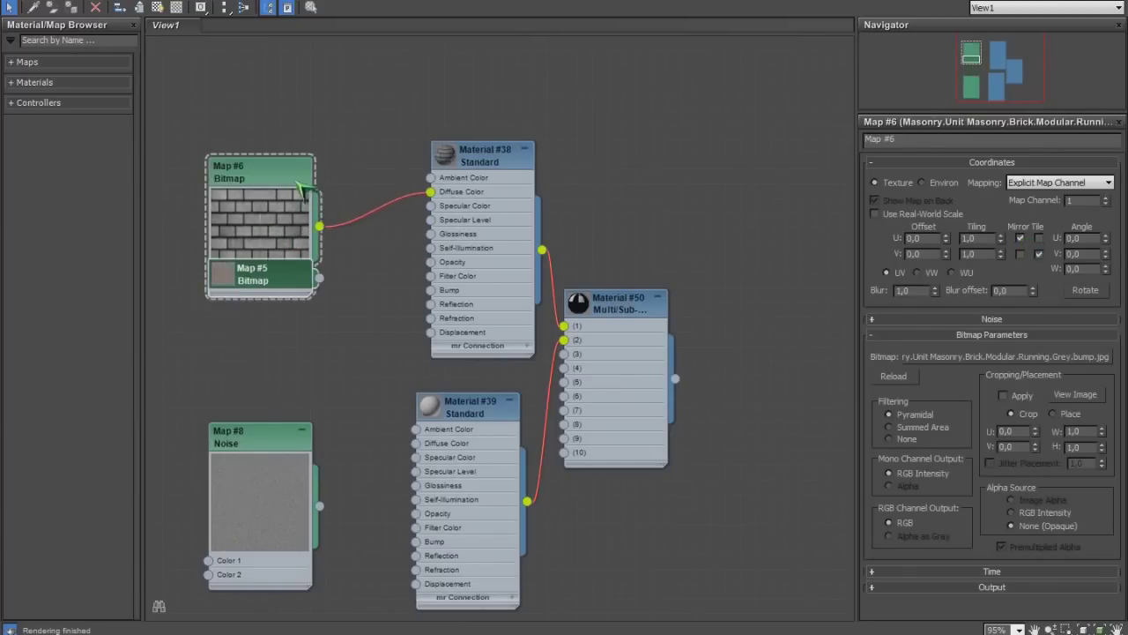
pyautogui.moveTo(300, 187); pyautogui.dragTo(300, 98)
pyautogui.moveTo(430, 191); pyautogui.dragTo(430, 290)
# Open the brown brick Map #5 parameters, then Material #39's settings
pyautogui.click(258, 289)
pyautogui.doubleClick(258, 288)
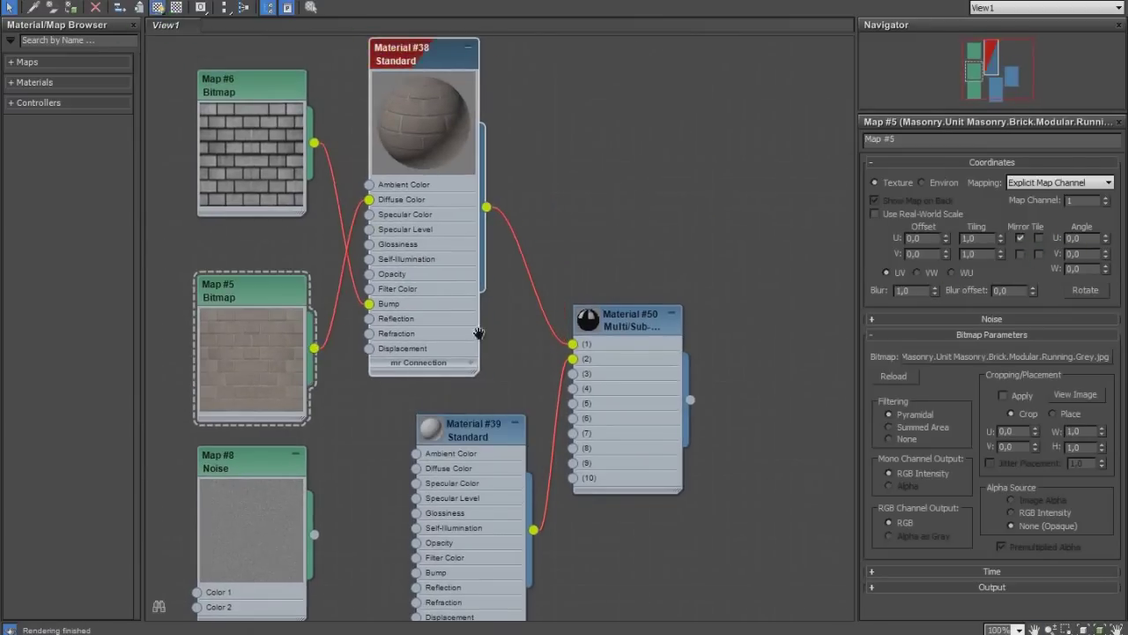
pyautogui.moveTo(477, 332); pyautogui.dragTo(468, 177, button='middle')
pyautogui.doubleClick(439, 277)
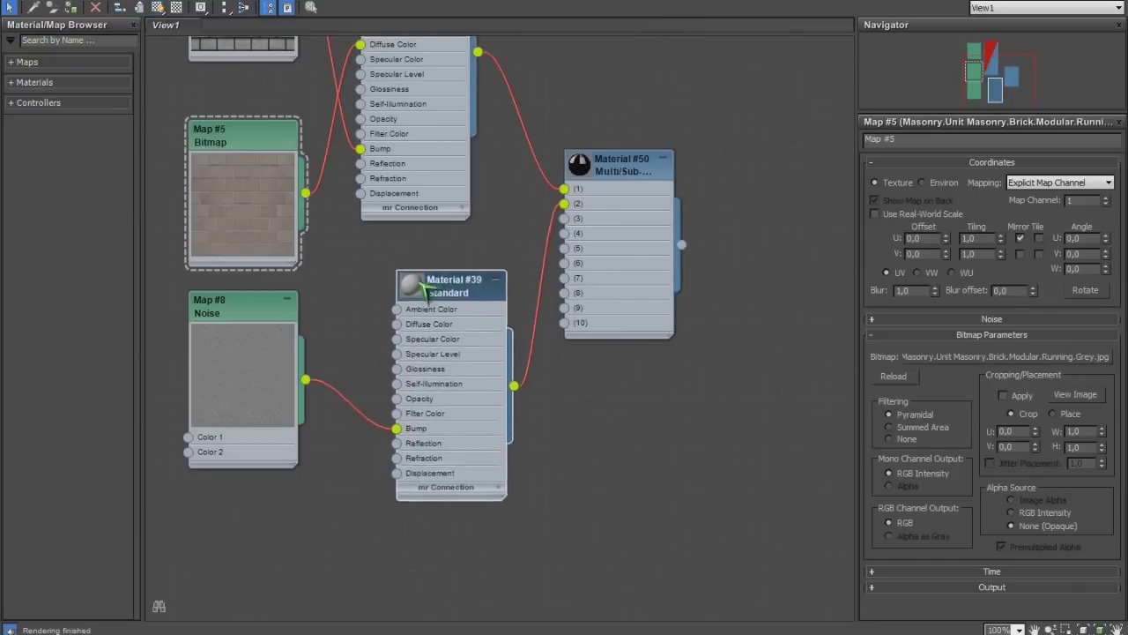
# Give Material #39 a brown diffuse colour sampled from the bricks and view the Noise map
pyautogui.click(944, 258)
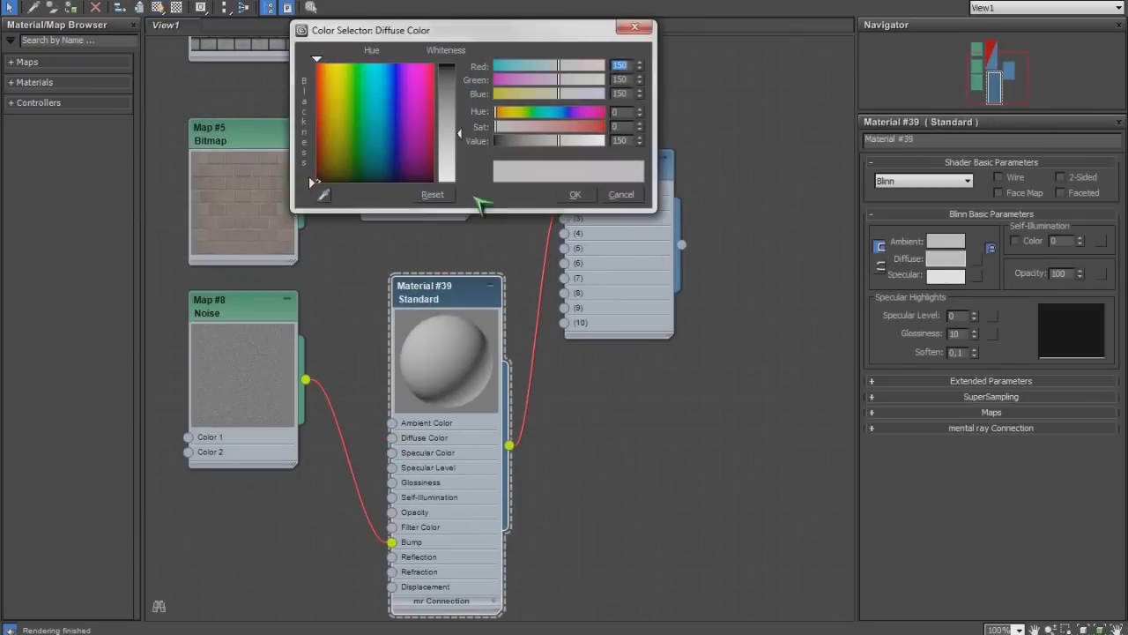
pyautogui.click(251, 234)
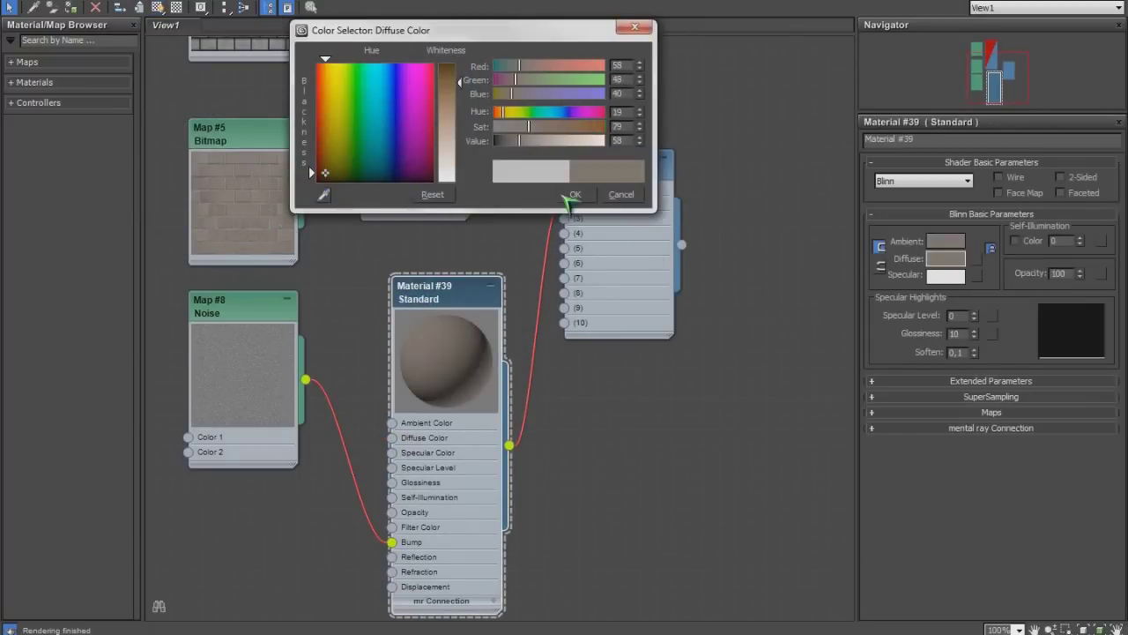
pyautogui.click(574, 194)
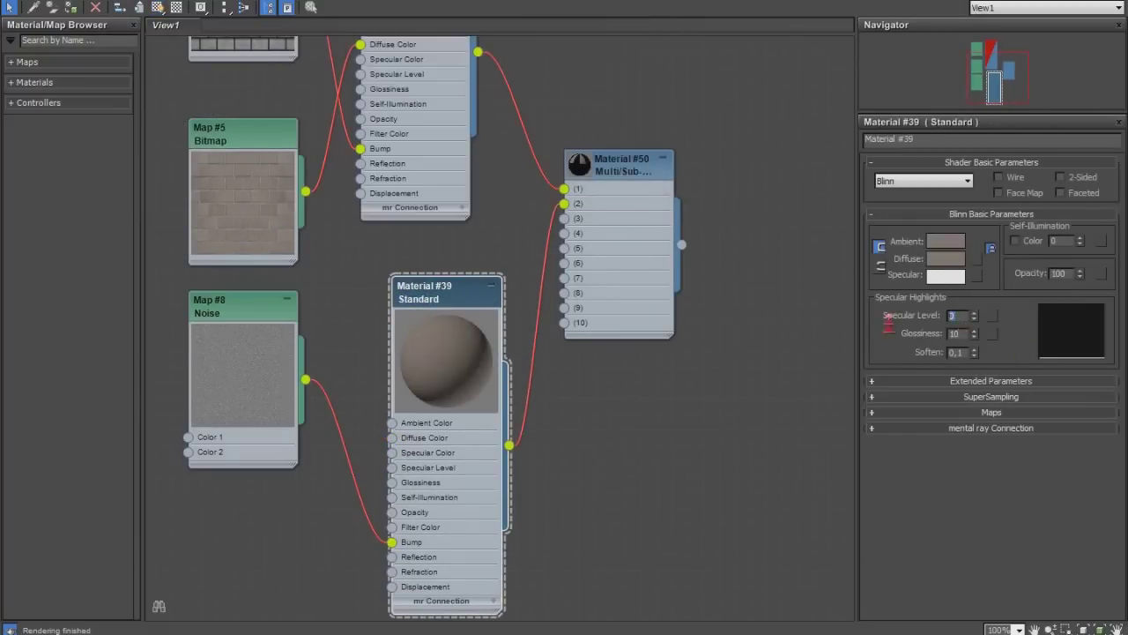
pyautogui.write('50')
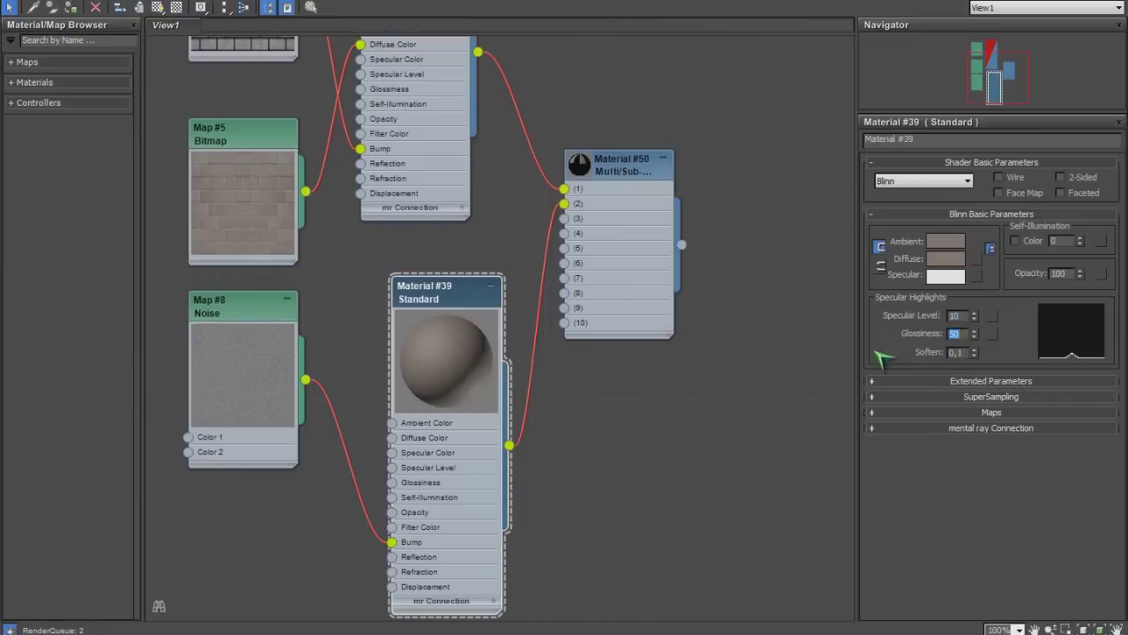
pyautogui.click(254, 313)
pyautogui.click(253, 315)
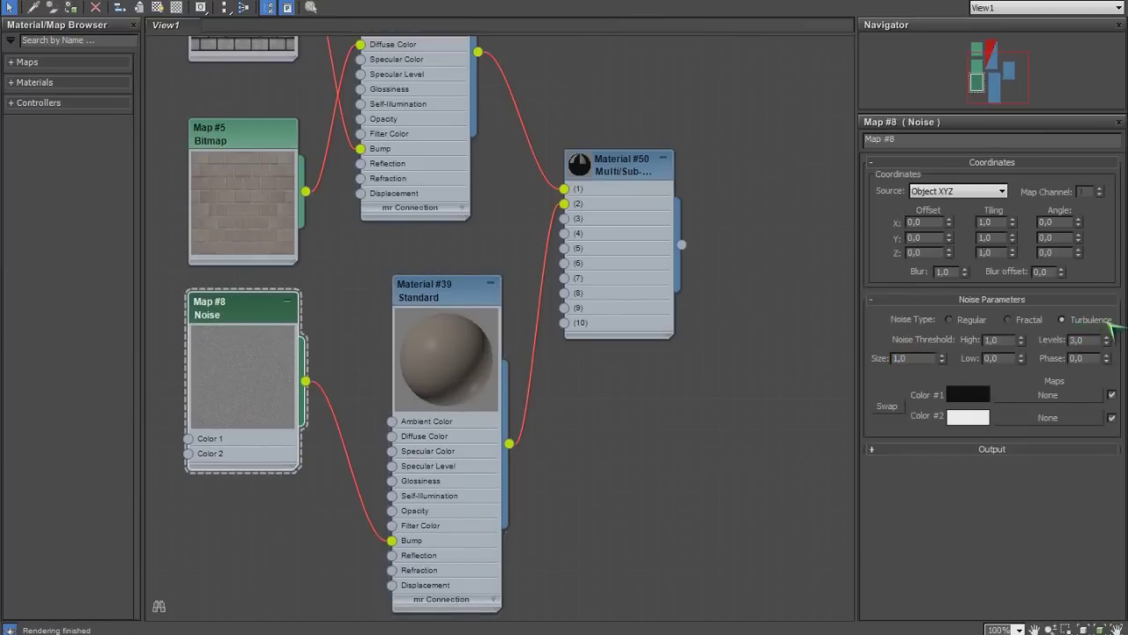
# Return to the viewport, orbit the textured brick wall and render it
pyautogui.moveTo(630, 353); pyautogui.dragTo(729, 404, button='middle')
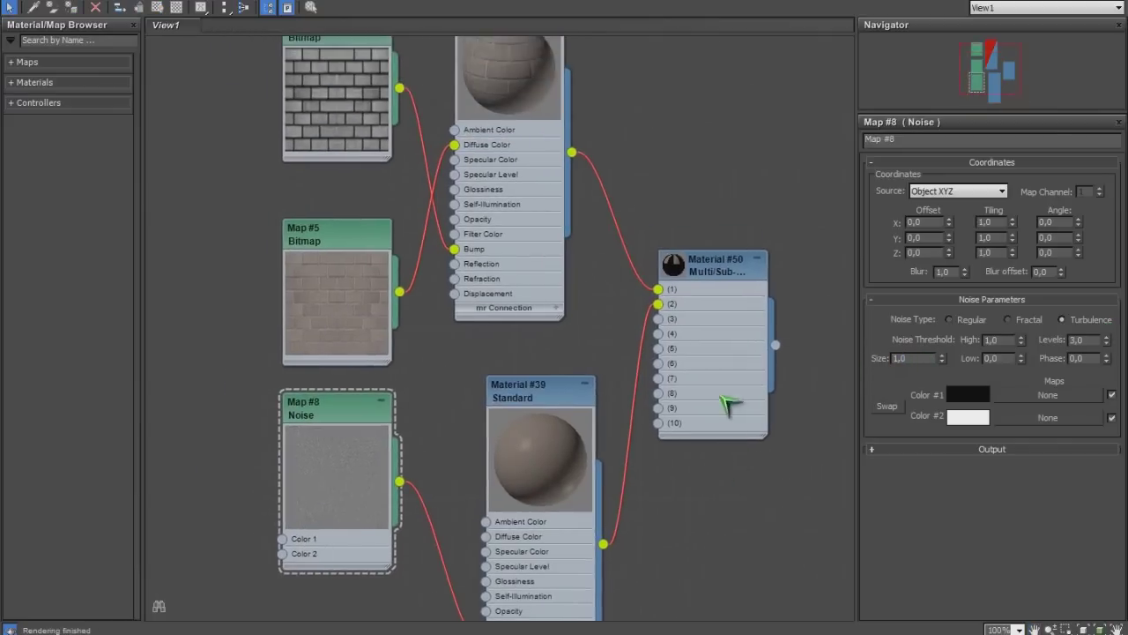
pyautogui.moveTo(680, 232); pyautogui.dragTo(712, 279, button='middle')
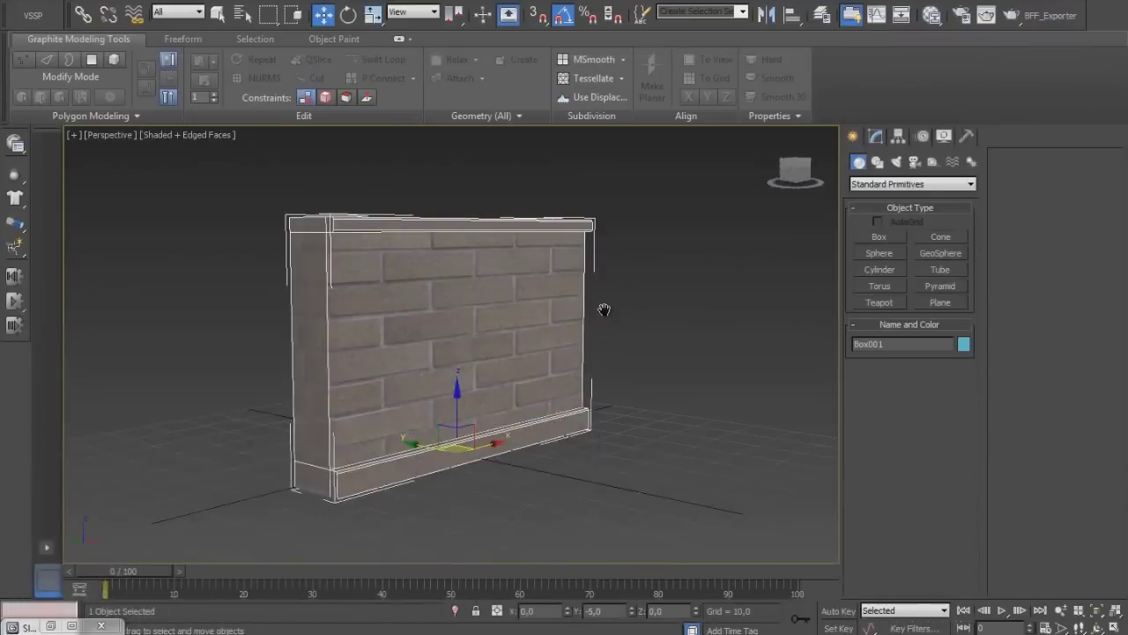
pyautogui.scroll(3, 605, 310)
pyautogui.scroll(3, 564, 337)
pyautogui.moveTo(564, 337)
pyautogui.keyDown('alt'); pyautogui.mouseDown(button='middle')
pyautogui.moveTo(599, 384)
pyautogui.moveTo(761, 418)
pyautogui.moveTo(766, 398)
pyautogui.mouseUp(button='middle'); pyautogui.keyUp('alt')
pyautogui.hotkey('shift', 'q')
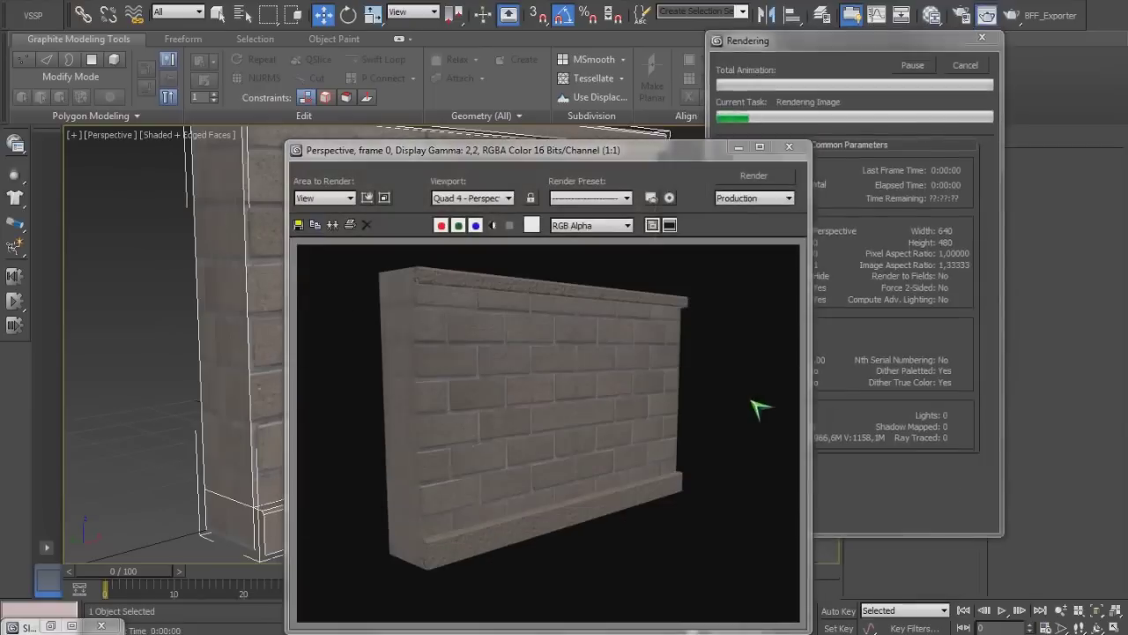
# Re-render a closer view of the brick wall
pyautogui.click(789, 146)
pyautogui.scroll(5, 621, 388)
pyautogui.hotkey('shift', 'q')
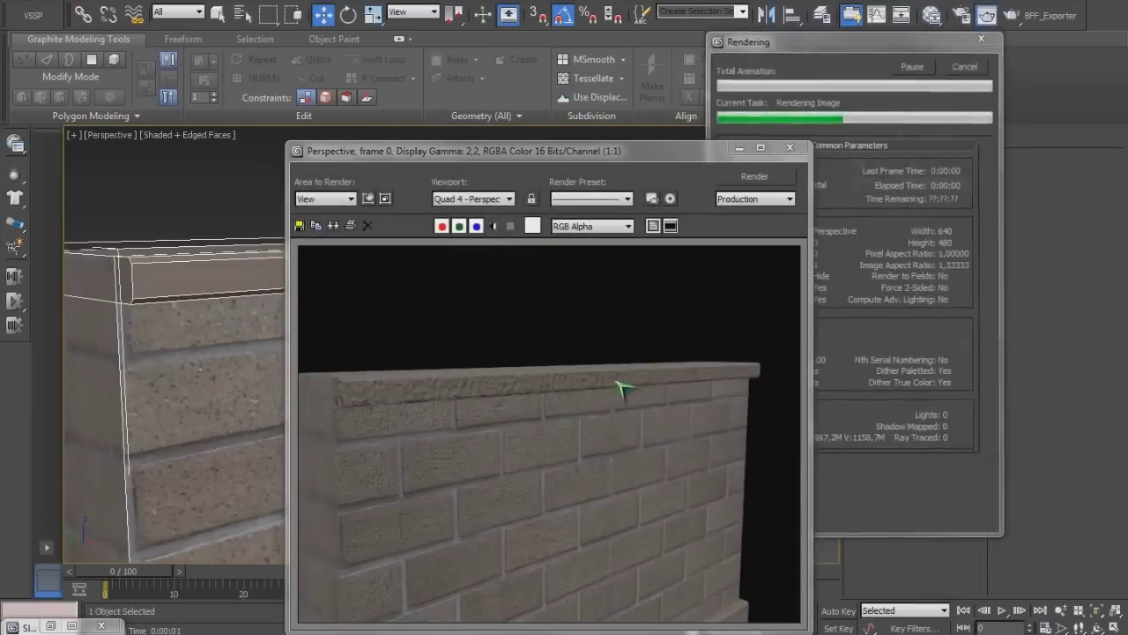
pyautogui.click(791, 147)
pyautogui.scroll(-5, 676, 378)
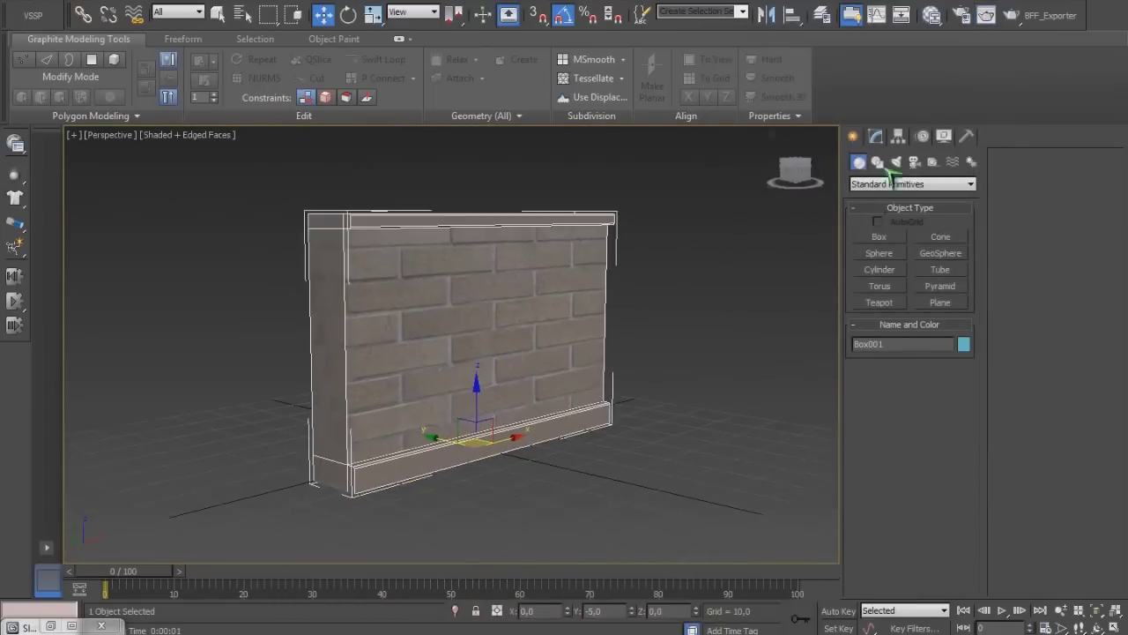
# Place an Omni light beside the wall, raise it above the ground, and render
pyautogui.click(896, 162)
pyautogui.click(879, 270)
pyautogui.click(717, 431)
pyautogui.moveTo(717, 424); pyautogui.dragTo(731, 216)
pyautogui.scroll(4, 622, 324)
pyautogui.hotkey('shift', 'q')
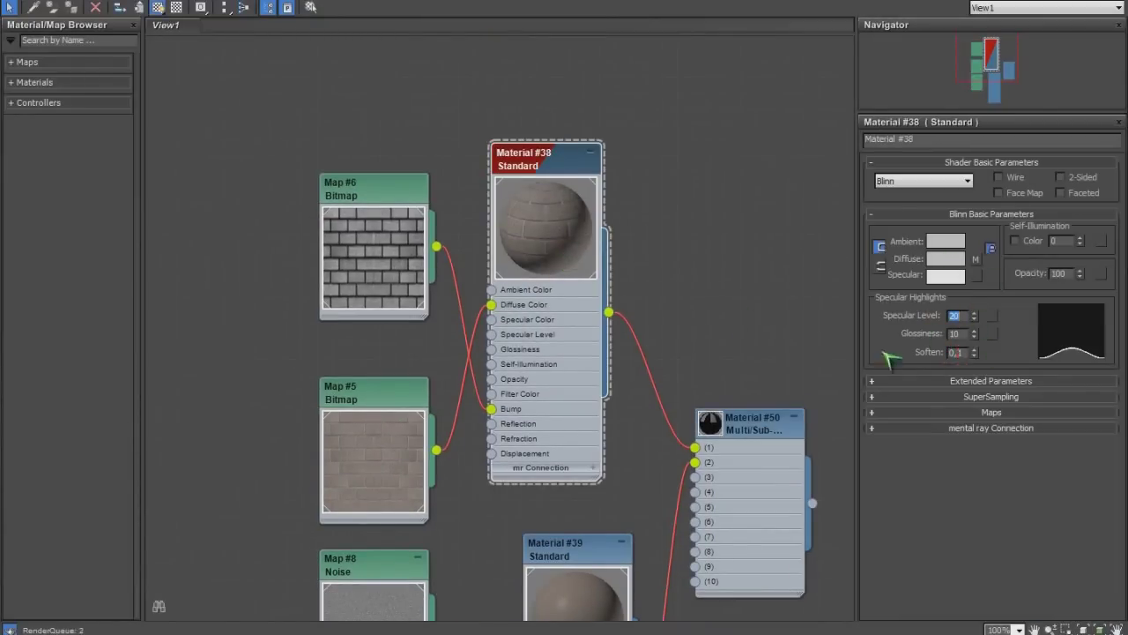
# Raise Material #38's glossiness to 54 and render the wall close-up again
pyautogui.moveTo(975, 317); pyautogui.dragTo(978, 297)
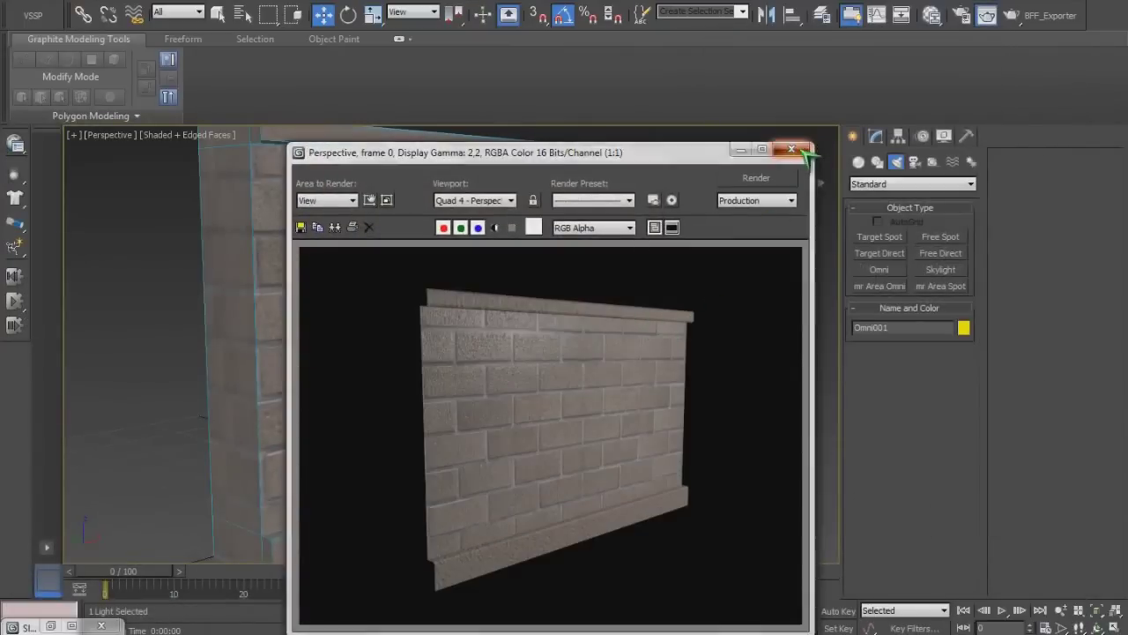
pyautogui.click(799, 147)
pyautogui.hotkey('shift', 'q')
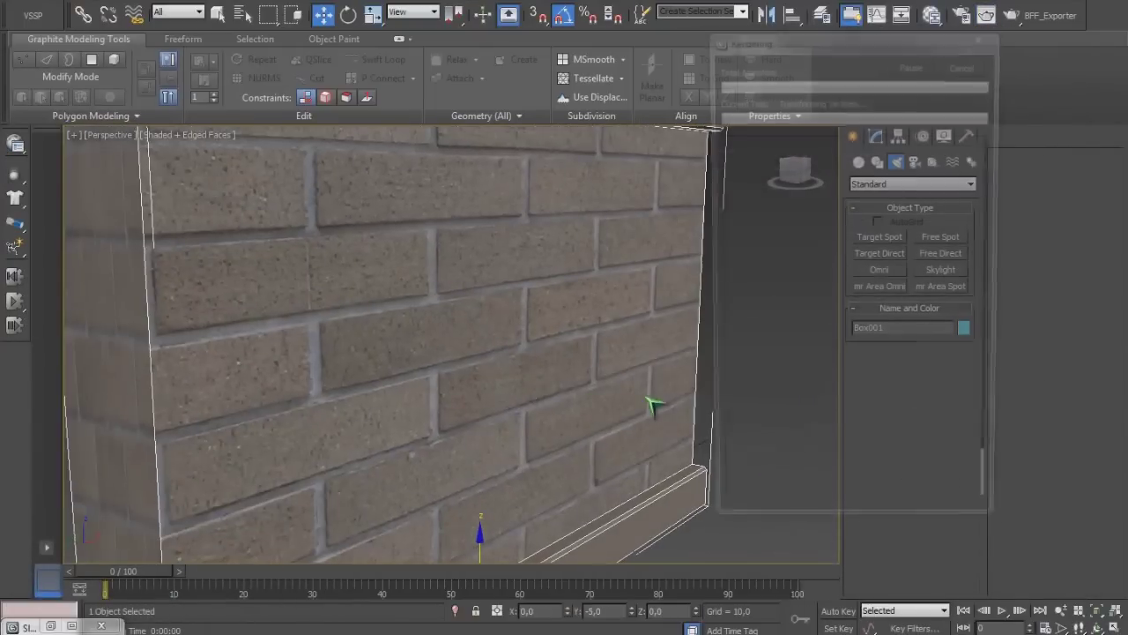
# Re-render the lit wall twice, then orbit to an angled view of it
pyautogui.hotkey('shift', 'q')
pyautogui.click(796, 152)
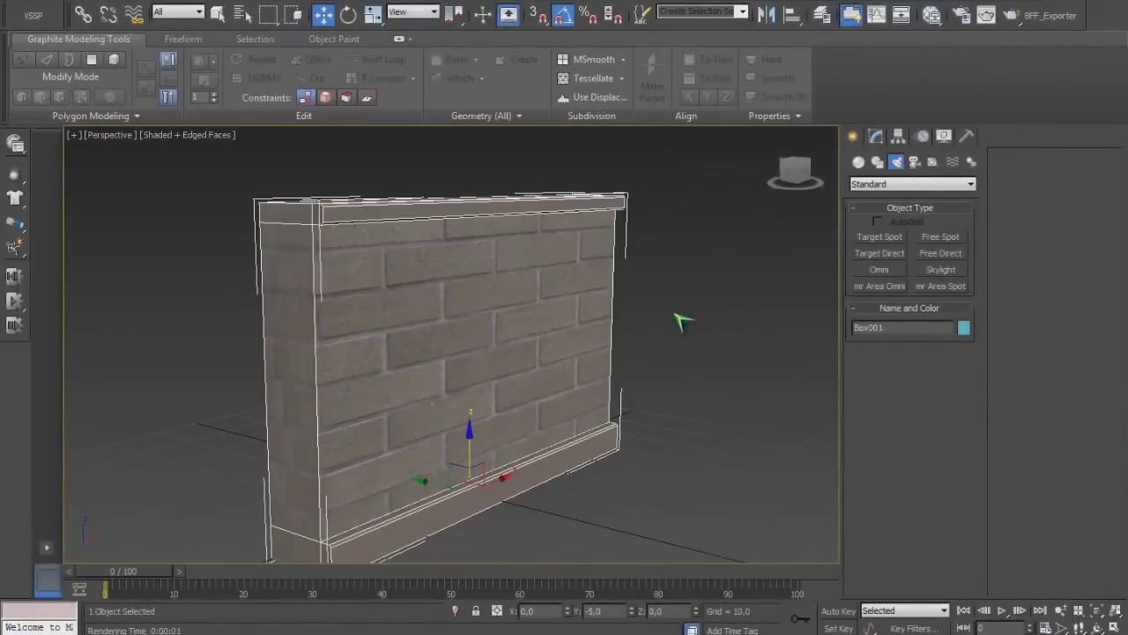
pyautogui.hotkey('shift', 'q')
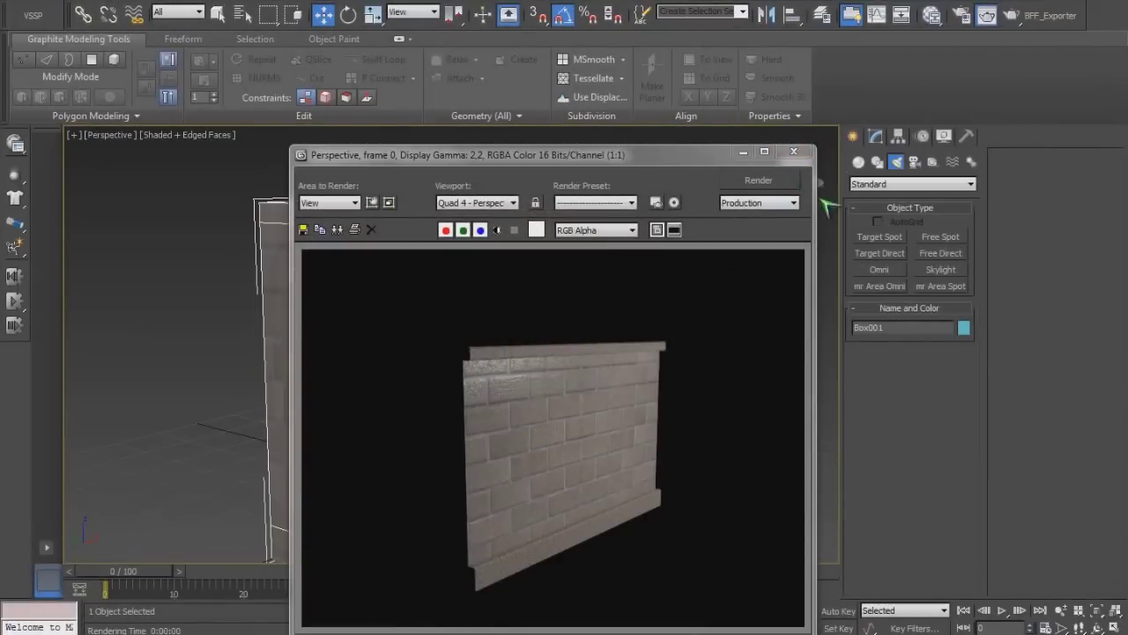
pyautogui.click(796, 153)
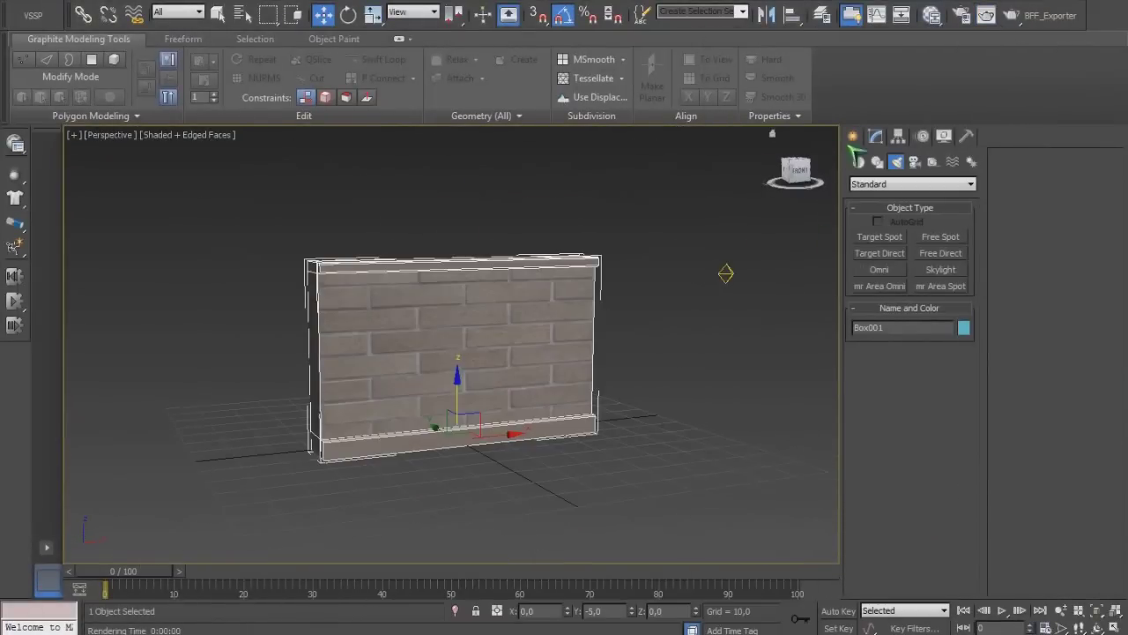
pyautogui.keyDown('alt'); pyautogui.moveTo(730, 291); pyautogui.dragTo(491, 404, button='middle'); pyautogui.keyUp('alt')
# With grid snapping on, shift-drag the wall 80 units along X to make copies
pyautogui.press('s')
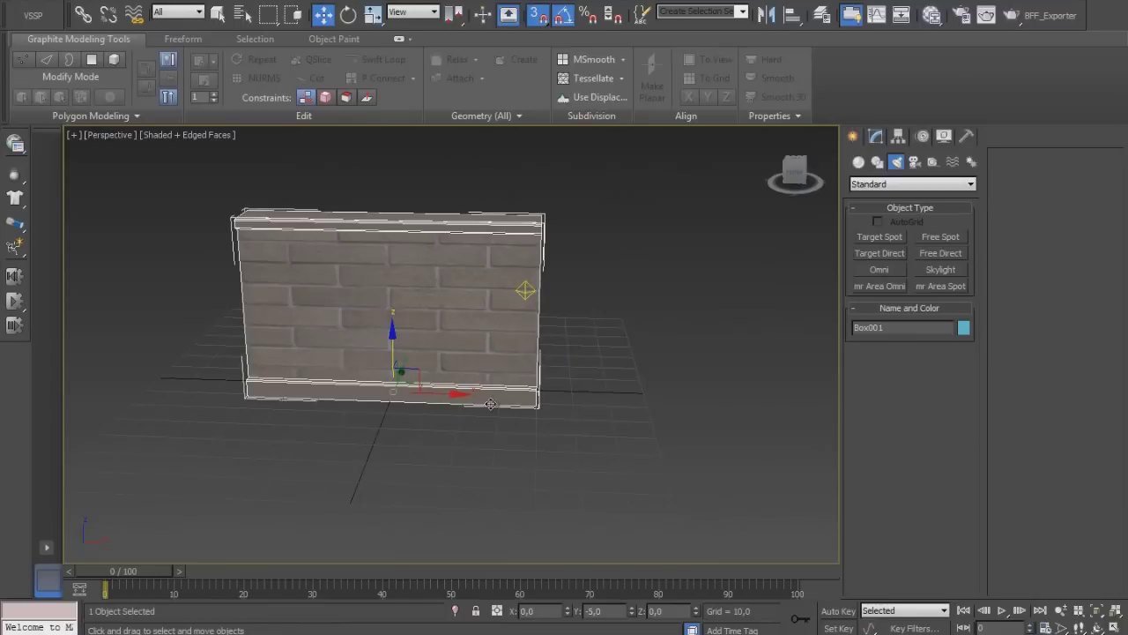
pyautogui.keyDown('shift'); pyautogui.moveTo(441, 399); pyautogui.dragTo(724, 456); pyautogui.keyUp('shift')
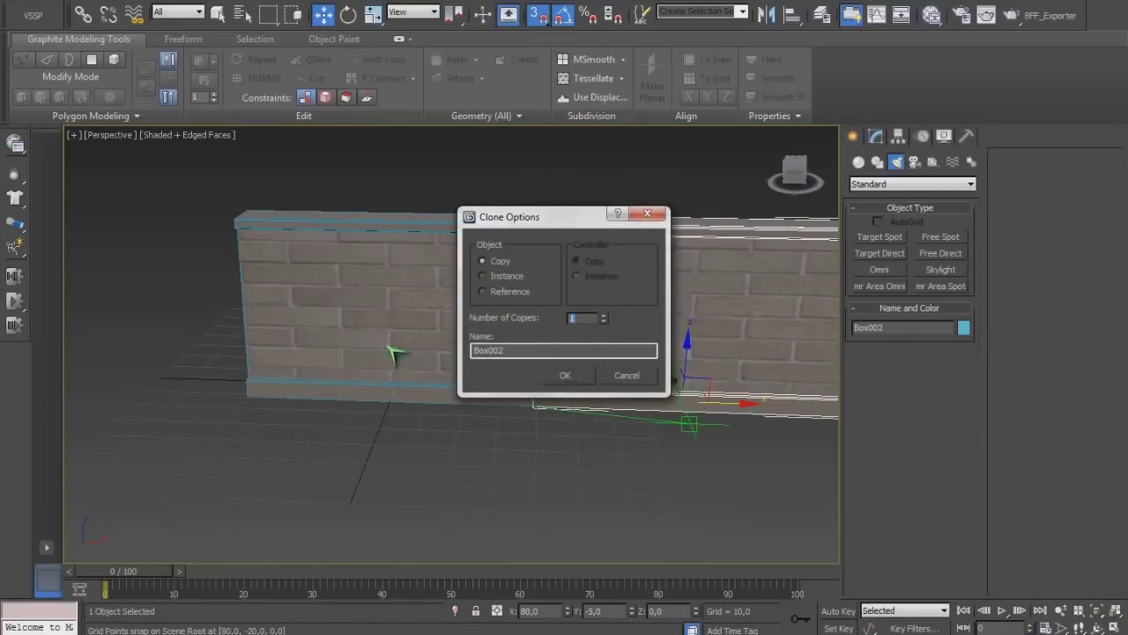
pyautogui.click(569, 376)
pyautogui.moveTo(611, 420)
pyautogui.keyDown('alt'); pyautogui.mouseDown(button='middle')
pyautogui.moveTo(591, 403)
pyautogui.moveTo(612, 473)
pyautogui.moveTo(403, 451)
pyautogui.mouseUp(button='middle'); pyautogui.keyUp('alt')
# Move the copies, including Box004, Box005 and Box006, into one continuous row
pyautogui.moveTo(349, 381); pyautogui.dragTo(584, 499)
pyautogui.click(489, 428)
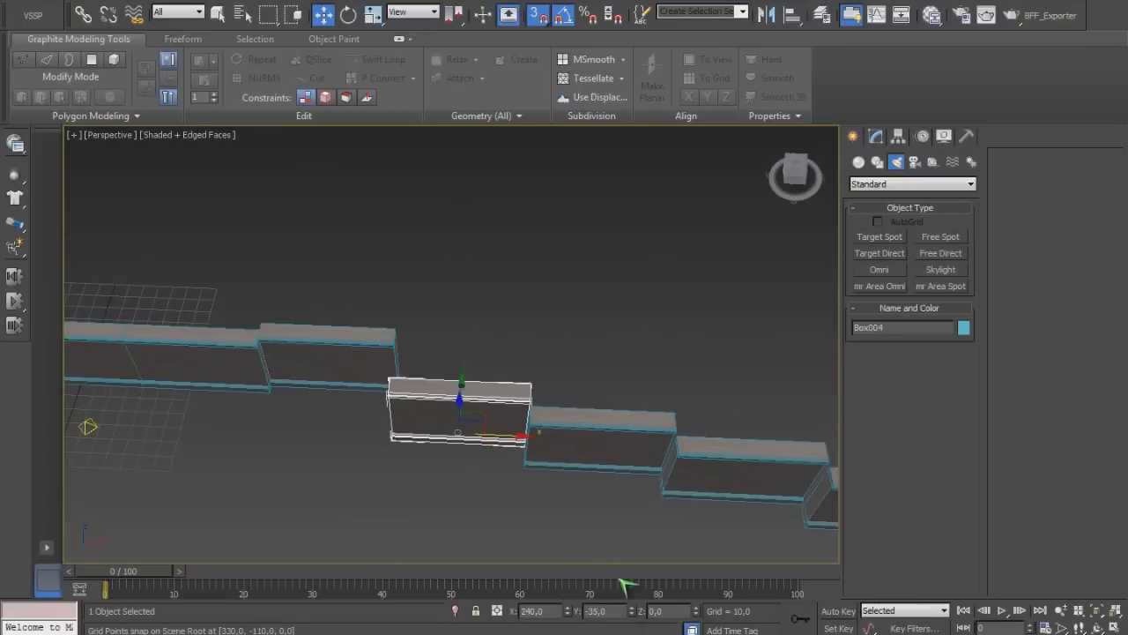
pyautogui.moveTo(476, 419); pyautogui.dragTo(476, 366)
pyautogui.click(572, 453)
pyautogui.moveTo(572, 453); pyautogui.dragTo(572, 388)
pyautogui.click(706, 466)
pyautogui.keyDown('alt'); pyautogui.moveTo(705, 466); pyautogui.dragTo(498, 542, button='middle'); pyautogui.keyUp('alt')
pyautogui.keyDown('ctrl'); pyautogui.click(546, 438); pyautogui.keyUp('ctrl')
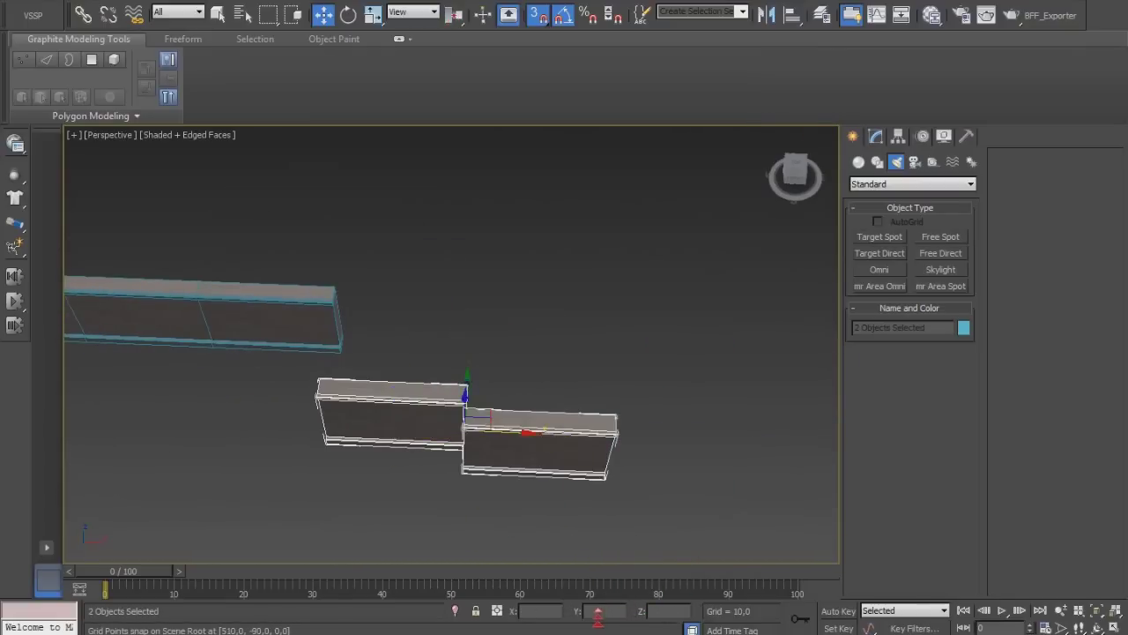
pyautogui.moveTo(547, 438); pyautogui.dragTo(521, 341)
pyautogui.keyDown('alt'); pyautogui.moveTo(272, 356); pyautogui.dragTo(315, 315, button='middle'); pyautogui.keyUp('alt')
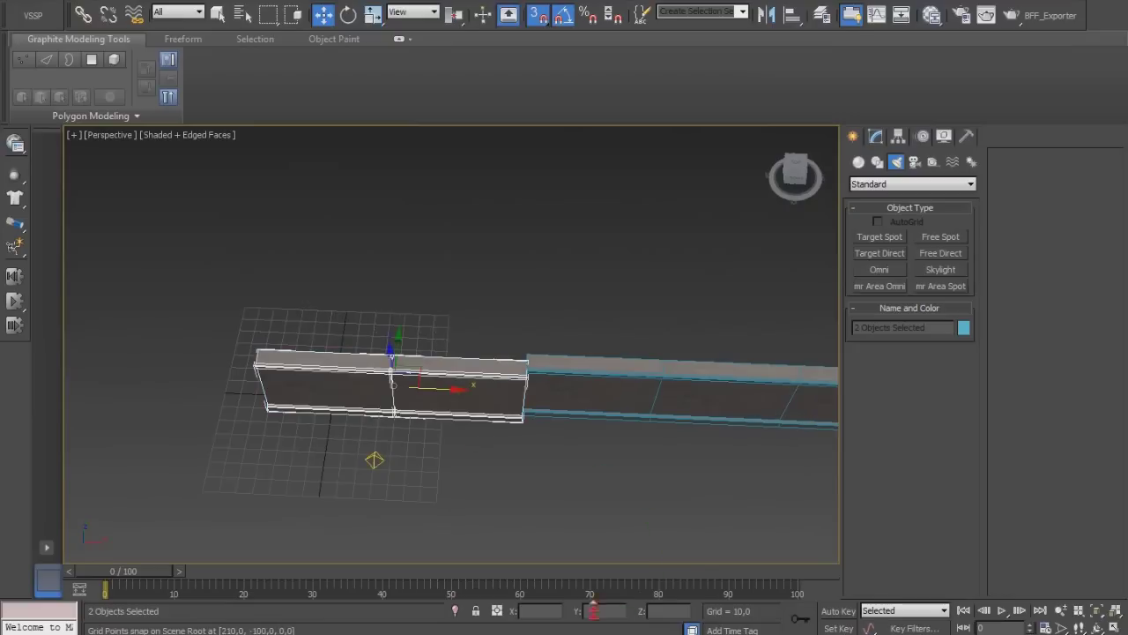
# Select only Box001 and zoom in on it
pyautogui.click(524, 461)
pyautogui.click(314, 373)
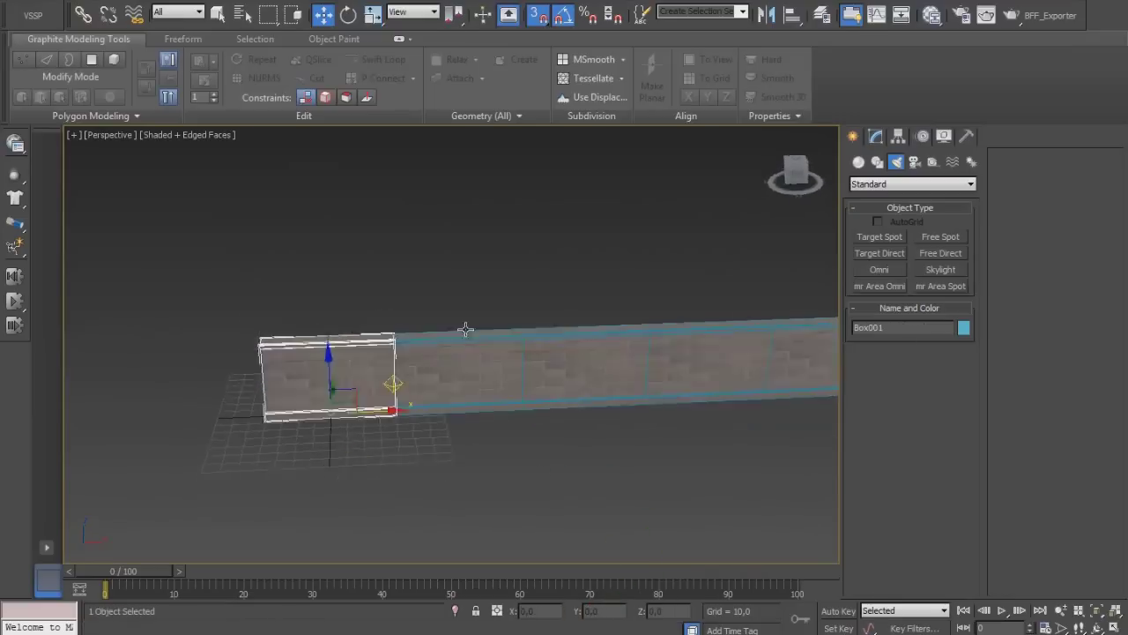
pyautogui.moveTo(494, 344); pyautogui.dragTo(640, 364, button='middle')
pyautogui.scroll(4, 640, 364)
pyautogui.click(858, 161)
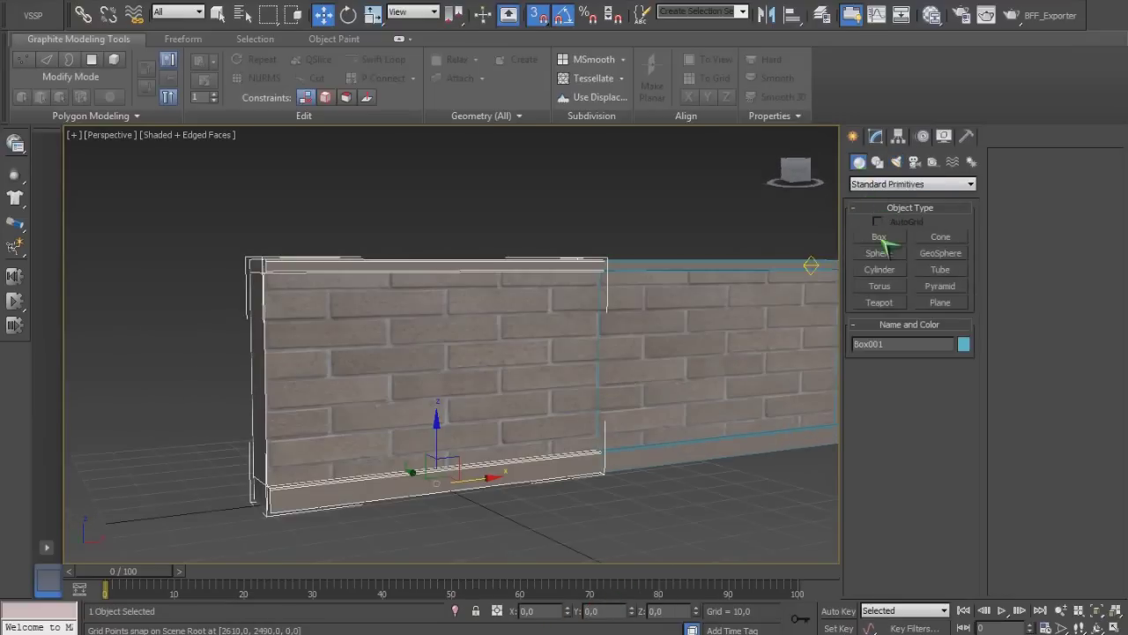
# Draw a new tall box, Box008, in front of the brick wall
pyautogui.click(879, 237)
pyautogui.keyDown('alt'); pyautogui.moveTo(750, 315); pyautogui.dragTo(401, 491, button='middle'); pyautogui.keyUp('alt')
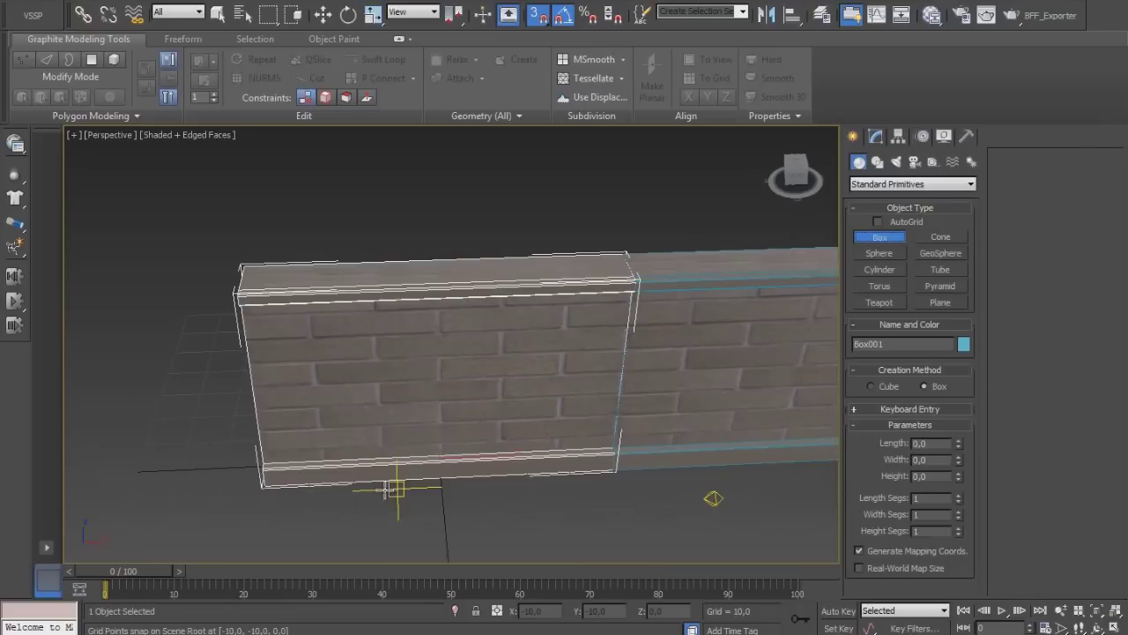
pyautogui.moveTo(396, 491)
pyautogui.mouseDown()
pyautogui.moveTo(529, 481)
pyautogui.moveTo(551, 577)
pyautogui.moveTo(536, 545)
pyautogui.mouseUp()
pyautogui.click(529, 424)
pyautogui.keyDown('alt'); pyautogui.moveTo(529, 424); pyautogui.dragTo(546, 377, button='middle'); pyautogui.keyUp('alt')
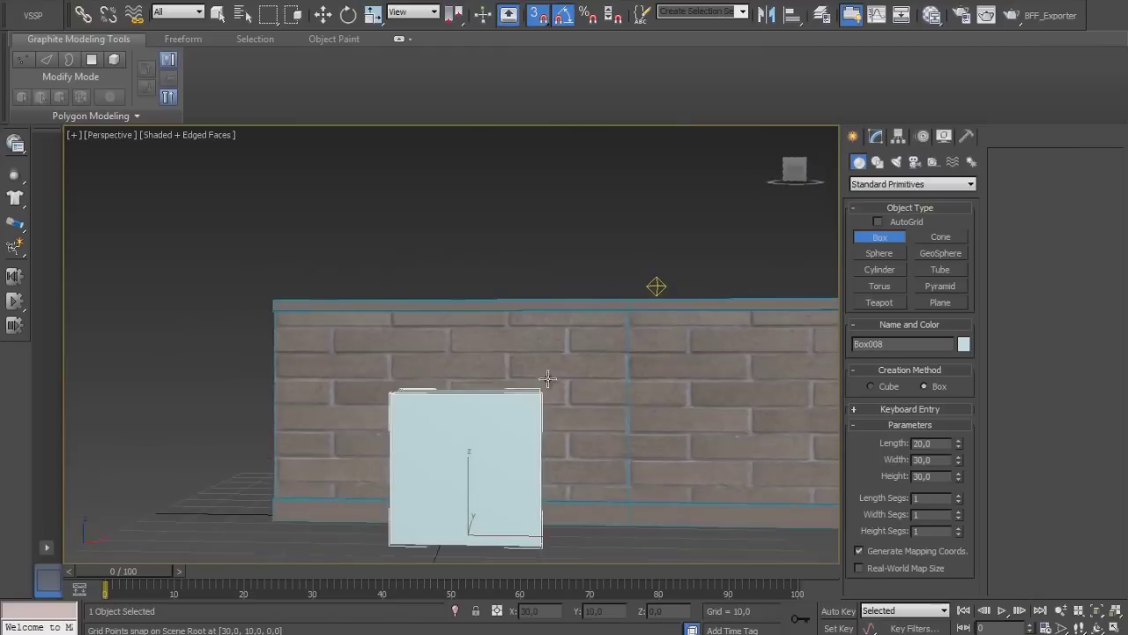
# Scale the box's height to 140%
pyautogui.press('r')
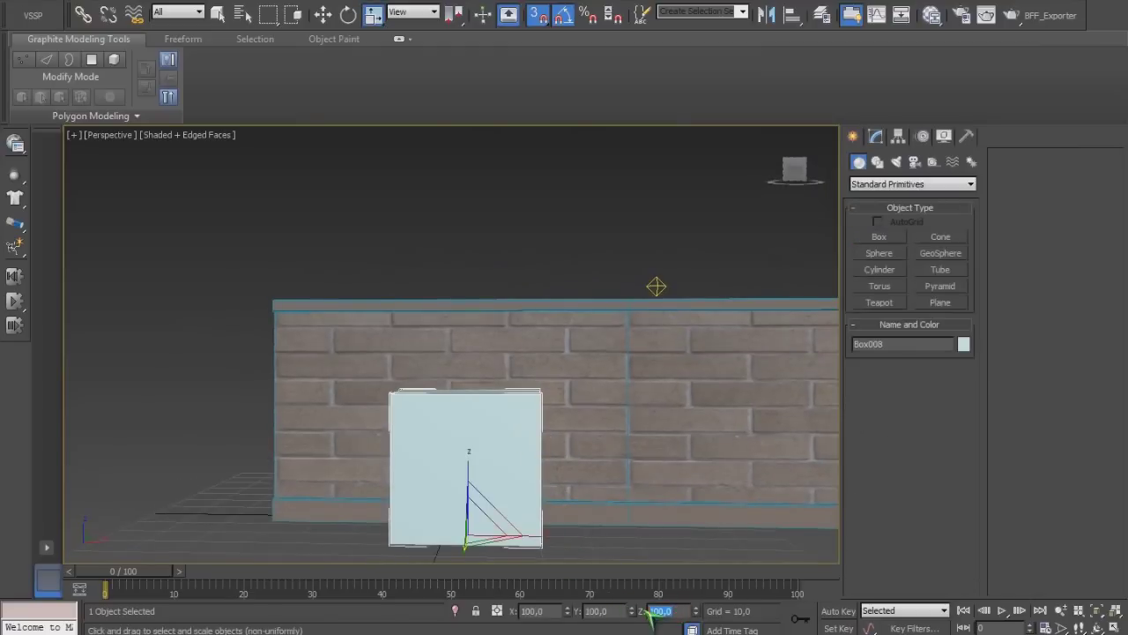
pyautogui.write('50')
pyautogui.press('Return')
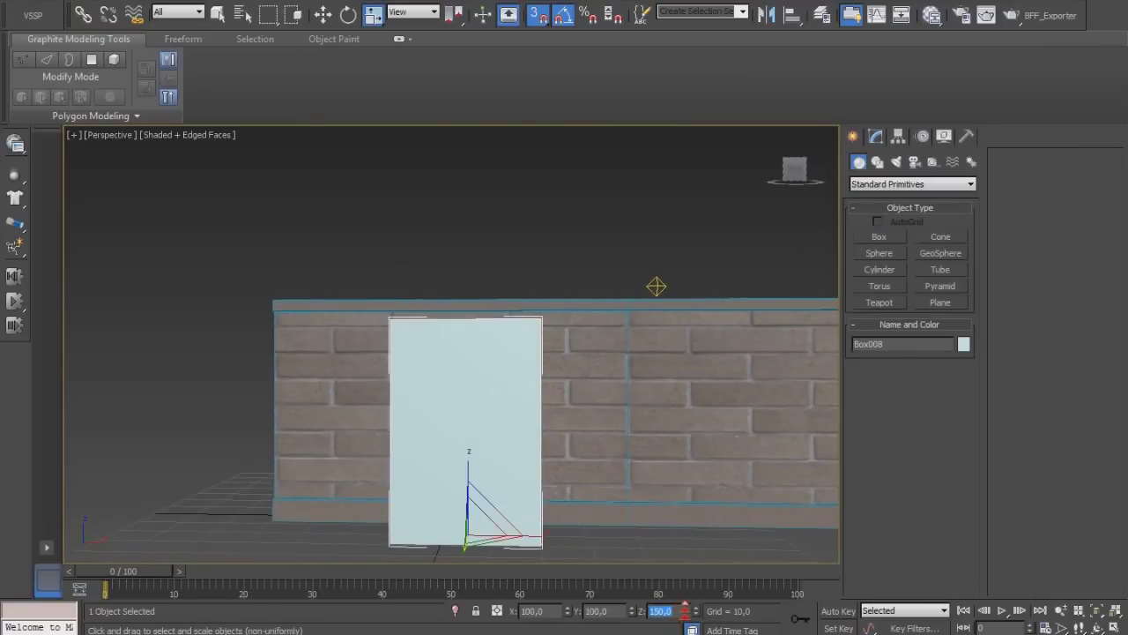
pyautogui.write('0')
pyautogui.press('Return')
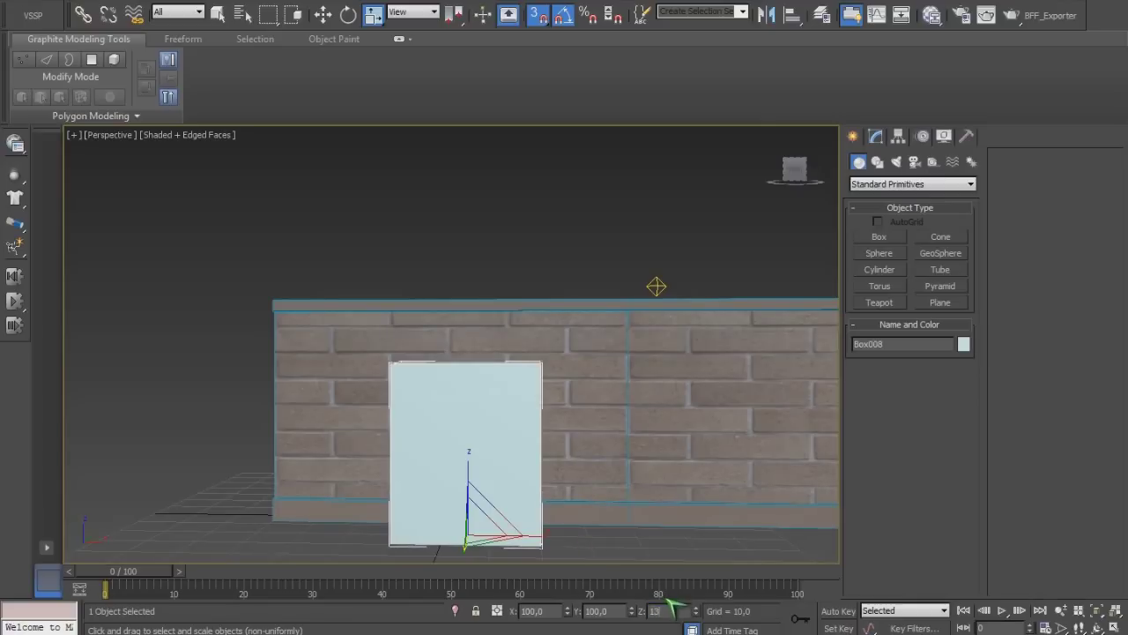
pyautogui.write('0')
pyautogui.press('Return')
pyautogui.write('40')
pyautogui.press('Return')
# Stretch the box along Y through the wall's thickness, ending in Select and Move
pyautogui.keyDown('alt'); pyautogui.moveTo(655, 559); pyautogui.dragTo(717, 567, button='middle'); pyautogui.keyUp('alt')
pyautogui.moveTo(599, 433)
pyautogui.keyDown('alt'); pyautogui.mouseDown(button='middle')
pyautogui.moveTo(619, 451)
pyautogui.moveTo(582, 419)
pyautogui.mouseUp(button='middle'); pyautogui.keyUp('alt')
pyautogui.press('w')
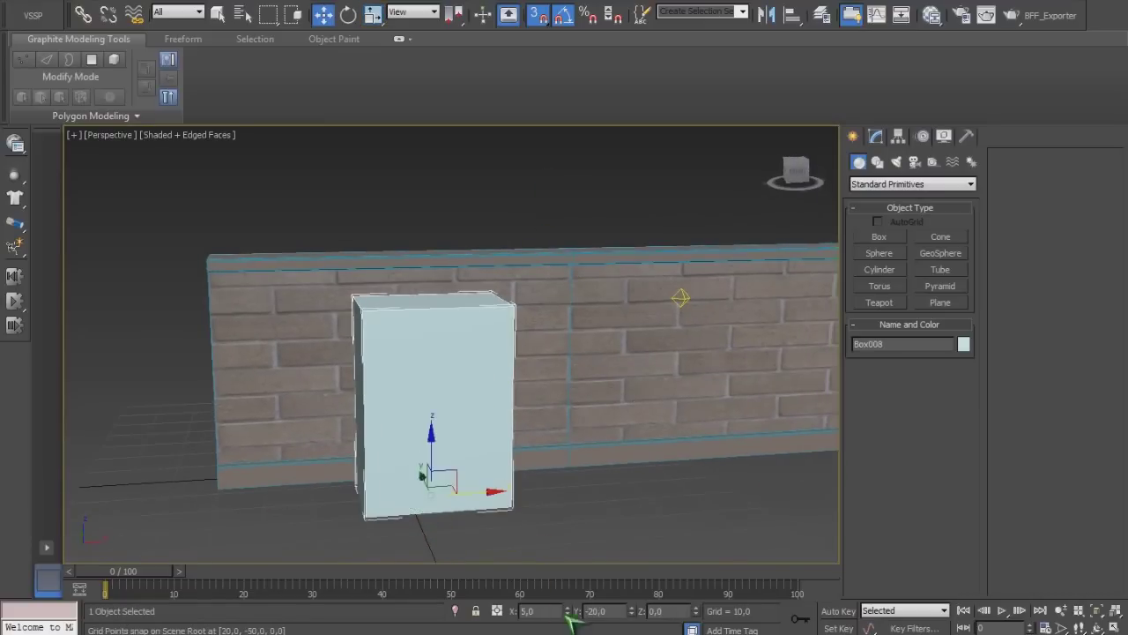
pyautogui.keyDown('alt'); pyautogui.moveTo(564, 504); pyautogui.dragTo(647, 496, button='middle'); pyautogui.keyUp('alt')
pyautogui.press('r')
pyautogui.moveTo(481, 496); pyautogui.dragTo(564, 499)
pyautogui.press('w')
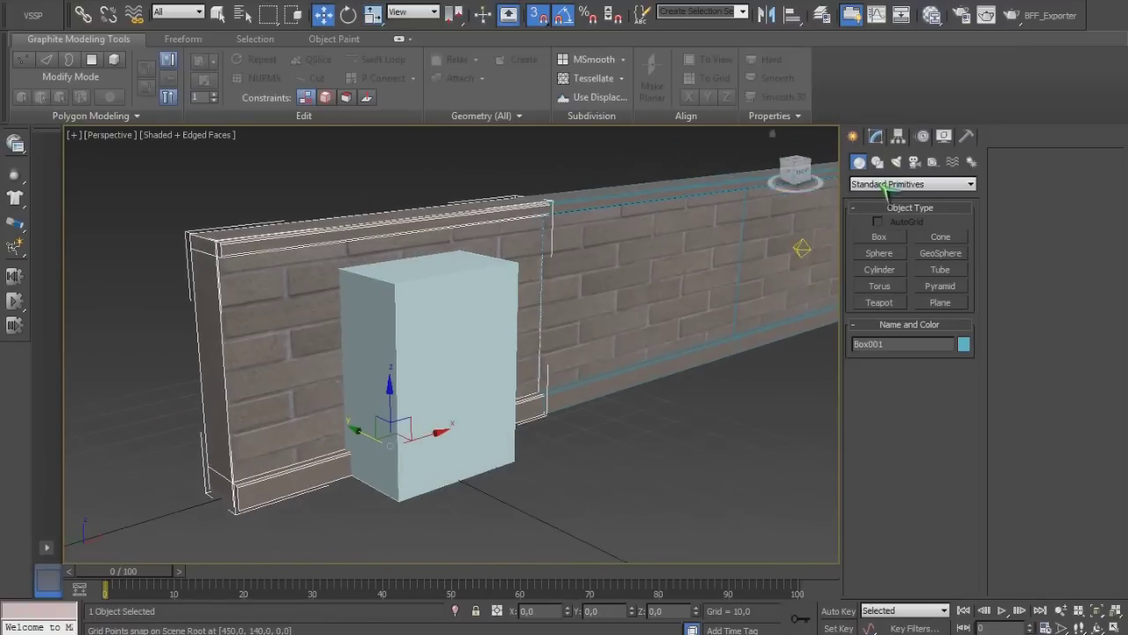
pyautogui.click(885, 185)
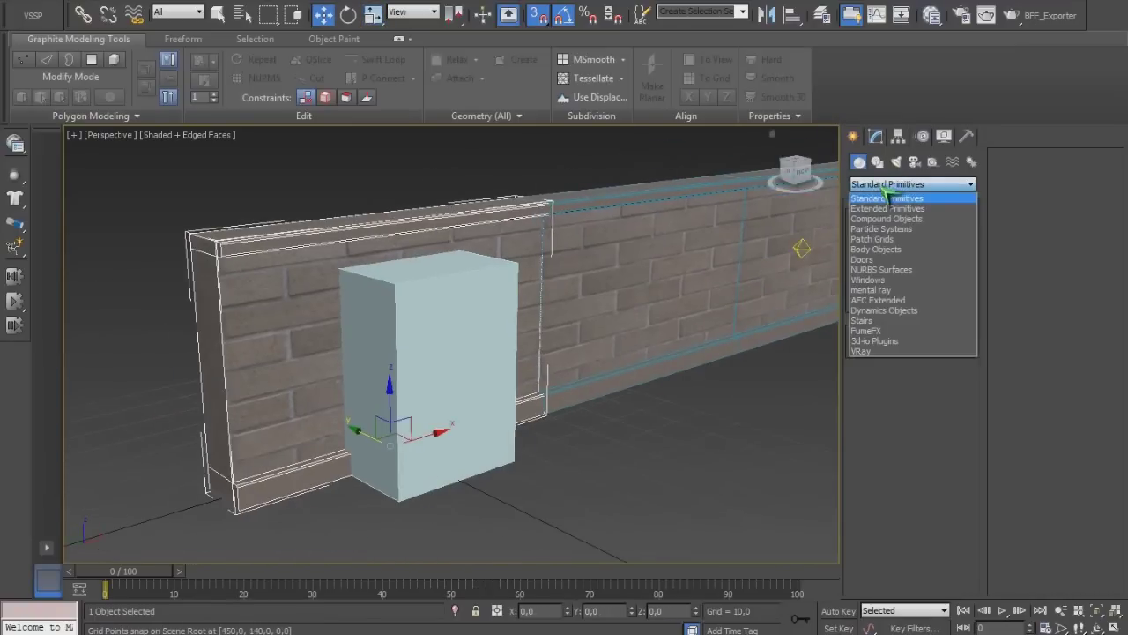
# Boolean-subtract Box008 from wall section Box001 to cut the doorway
pyautogui.click(888, 220)
pyautogui.click(879, 286)
pyautogui.click(908, 407)
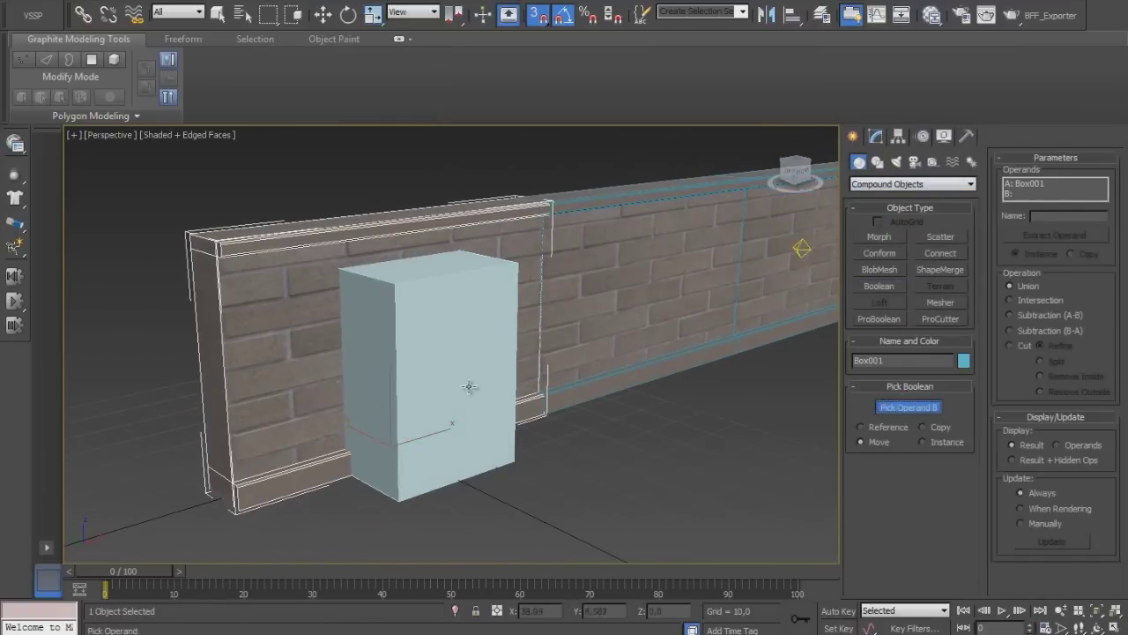
pyautogui.click(461, 383)
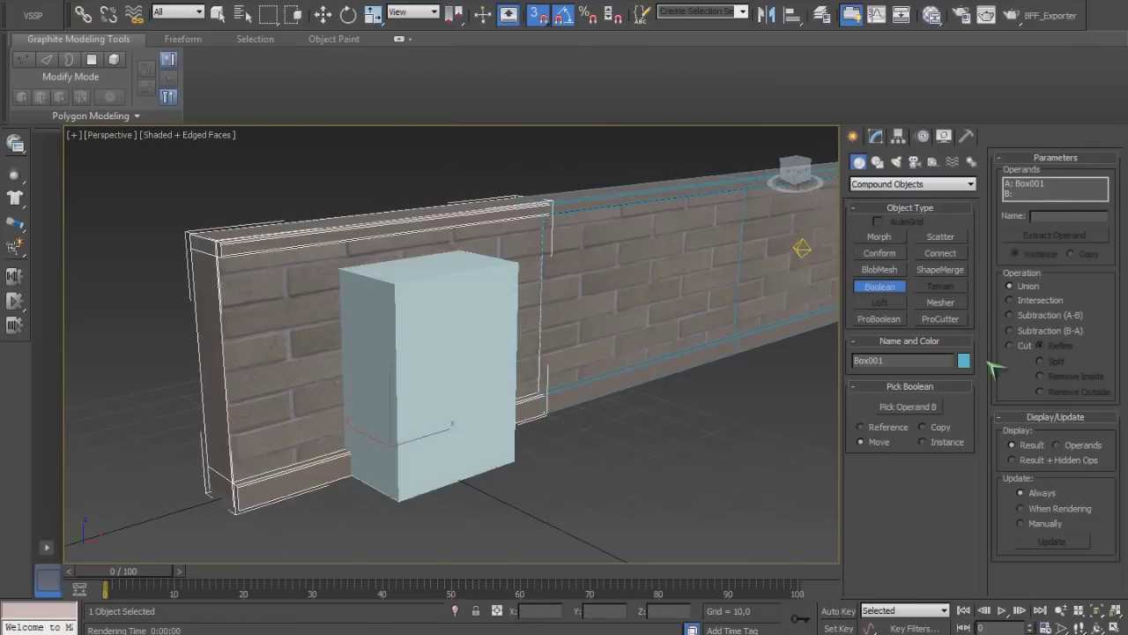
pyautogui.click(491, 377)
pyautogui.scroll(10, 585, 443)
pyautogui.moveTo(585, 433)
pyautogui.mouseDown(button='middle')
pyautogui.moveTo(446, 277)
pyautogui.moveTo(428, 456)
pyautogui.mouseUp(button='middle')
pyautogui.scroll(-8, 564, 421)
# Convert the wall to Editable Poly and select the doorway's inner faces
pyautogui.press('w')
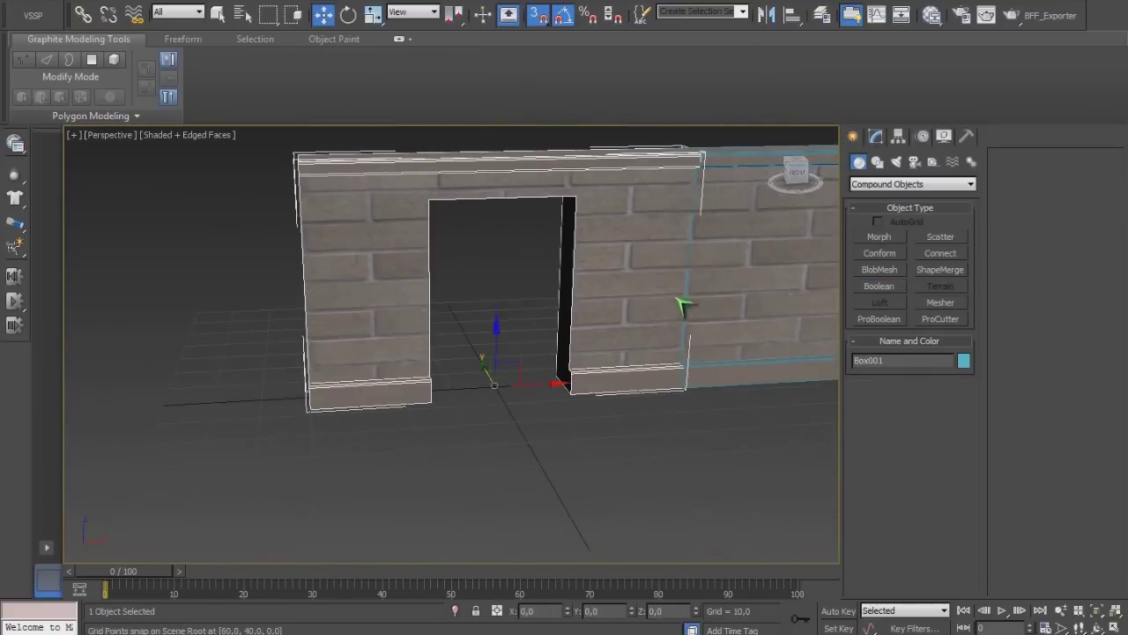
pyautogui.rightClick(677, 299)
pyautogui.click(851, 465)
pyautogui.press('4')
pyautogui.moveTo(723, 370)
pyautogui.keyDown('alt'); pyautogui.mouseDown(button='middle')
pyautogui.moveTo(617, 387)
pyautogui.moveTo(608, 402)
pyautogui.moveTo(617, 397)
pyautogui.mouseUp(button='middle'); pyautogui.keyUp('alt')
pyautogui.click(629, 390)
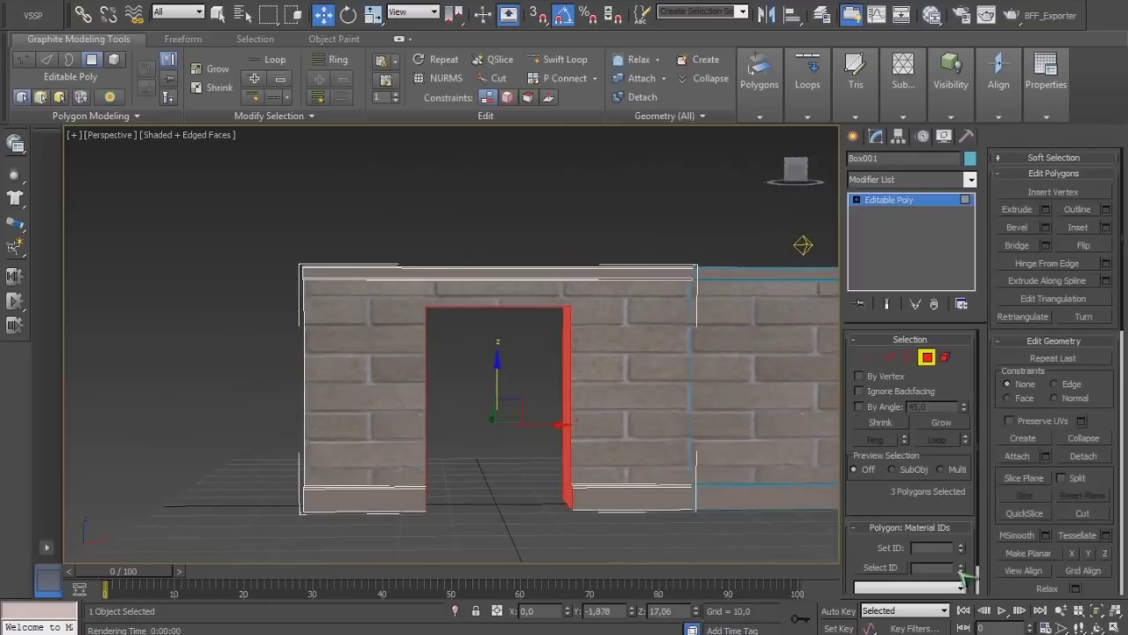
# Test-render the doorway, then select the right wall section
pyautogui.click(853, 135)
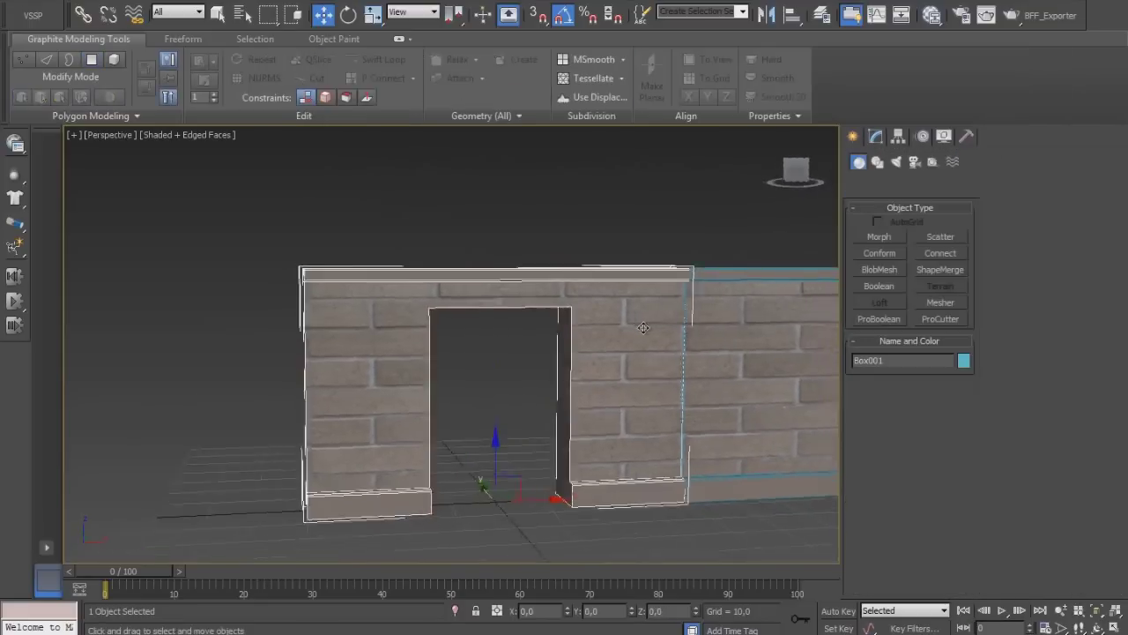
pyautogui.moveTo(571, 353)
pyautogui.keyDown('alt'); pyautogui.mouseDown(button='middle')
pyautogui.moveTo(517, 373)
pyautogui.moveTo(586, 369)
pyautogui.mouseUp(button='middle'); pyautogui.keyUp('alt')
pyautogui.hotkey('shift', 'q')
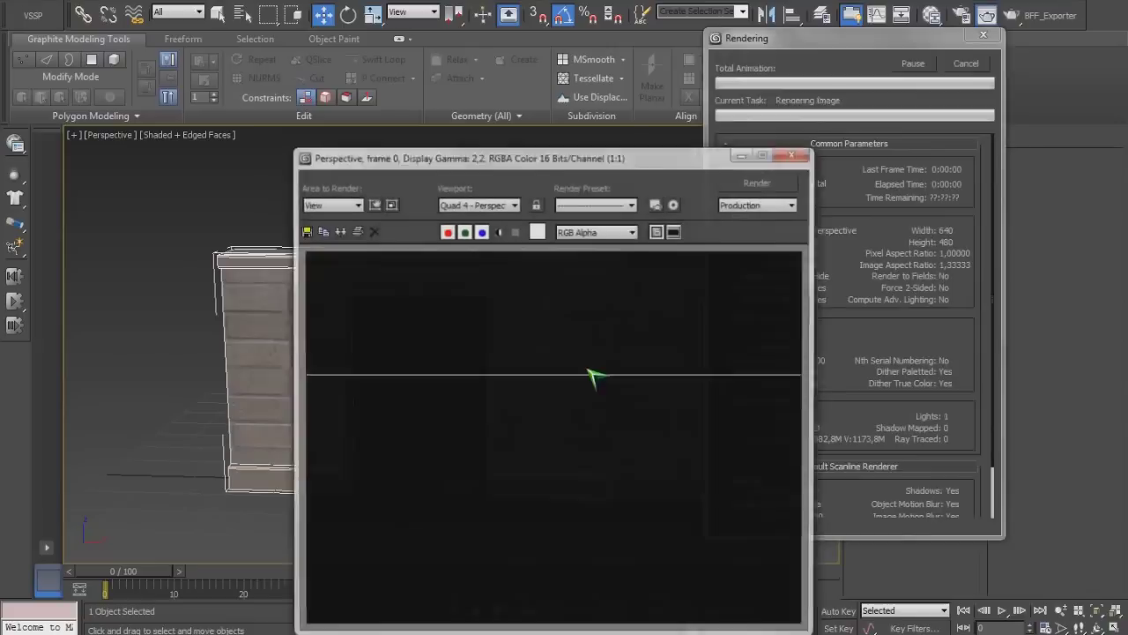
pyautogui.click(796, 155)
pyautogui.moveTo(625, 320); pyautogui.dragTo(450, 299, button='middle')
pyautogui.click(529, 335)
pyautogui.click(913, 183)
pyautogui.click(887, 198)
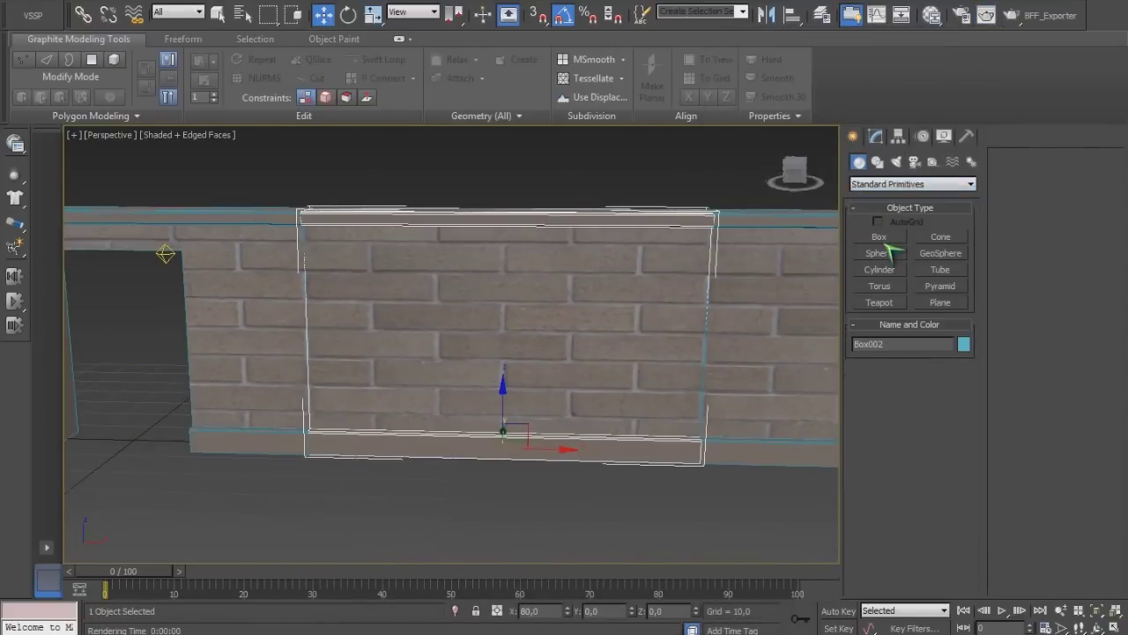
# Create a box and scale it so it passes through the wall
pyautogui.click(879, 236)
pyautogui.moveTo(343, 477); pyautogui.dragTo(433, 519)
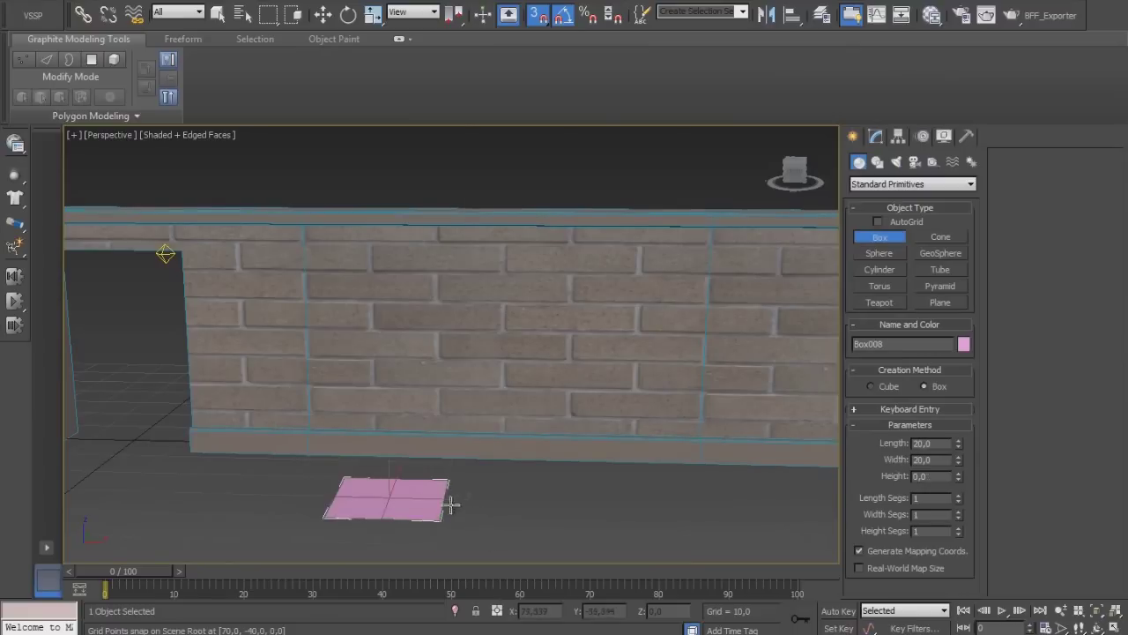
pyautogui.moveTo(549, 413)
pyautogui.keyDown('alt'); pyautogui.mouseDown(button='middle')
pyautogui.moveTo(471, 423)
pyautogui.moveTo(435, 466)
pyautogui.mouseUp(button='middle'); pyautogui.keyUp('alt')
pyautogui.press('r')
pyautogui.moveTo(327, 502); pyautogui.dragTo(424, 444)
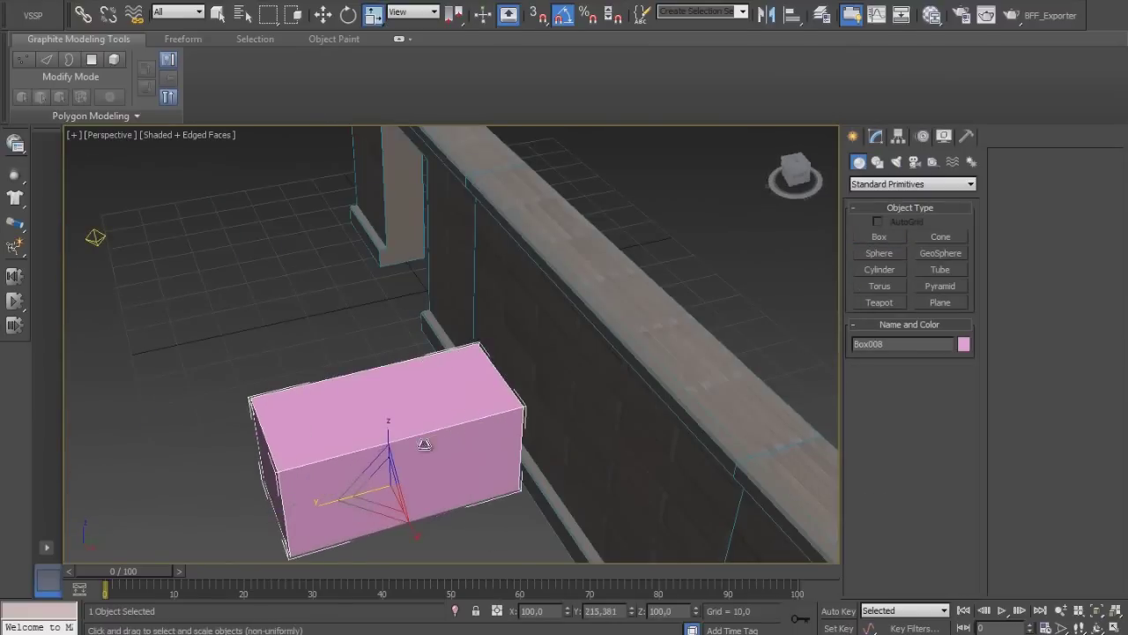
pyautogui.keyDown('alt'); pyautogui.moveTo(677, 231); pyautogui.dragTo(605, 291, button='middle'); pyautogui.keyUp('alt')
# Align the box pivot-to-pivot with Box002 and raise it to Z 20
pyautogui.click(791, 15)
pyautogui.click(605, 347)
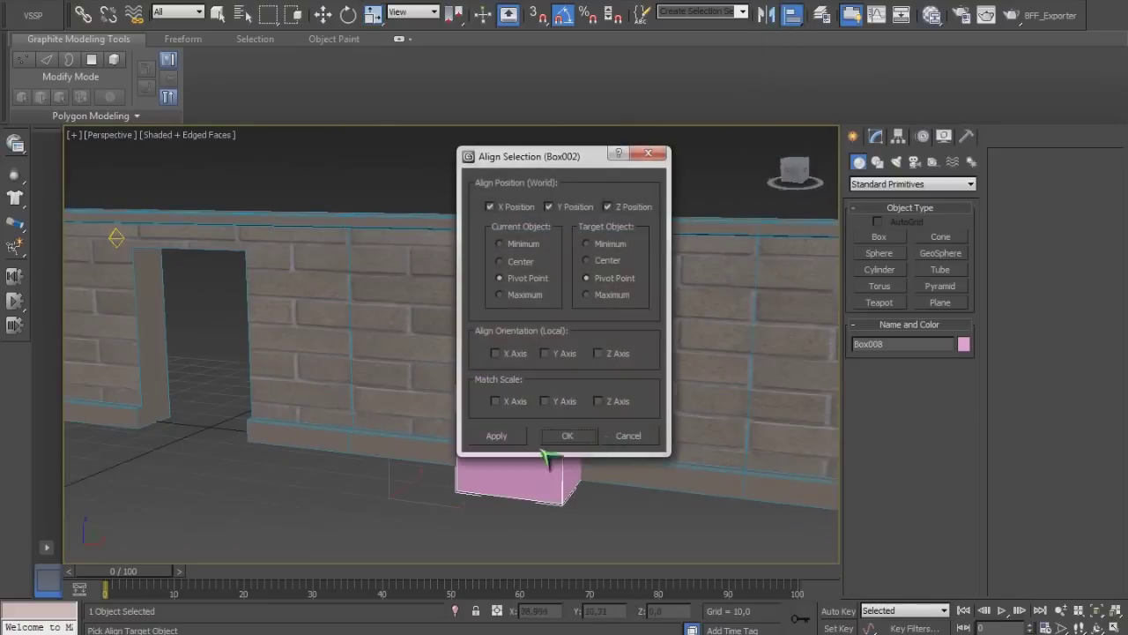
pyautogui.click(567, 433)
pyautogui.press('w')
pyautogui.keyDown('alt'); pyautogui.moveTo(616, 439); pyautogui.dragTo(684, 628, button='middle'); pyautogui.keyUp('alt')
pyautogui.press('Return')
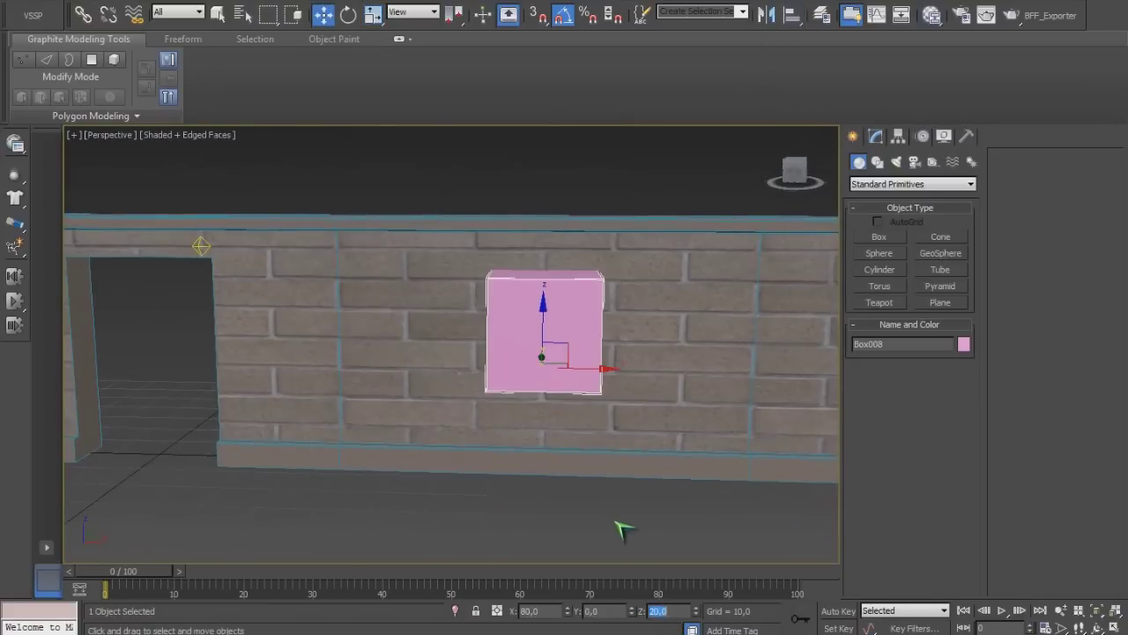
pyautogui.keyDown('alt'); pyautogui.moveTo(623, 529); pyautogui.dragTo(731, 524, button='middle'); pyautogui.keyUp('alt')
# Boolean-subtract the pink box from middle wall section Box002 to cut the window
pyautogui.click(573, 388)
pyautogui.keyDown('alt'); pyautogui.moveTo(573, 388); pyautogui.dragTo(635, 379, button='middle'); pyautogui.keyUp('alt')
pyautogui.click(913, 183)
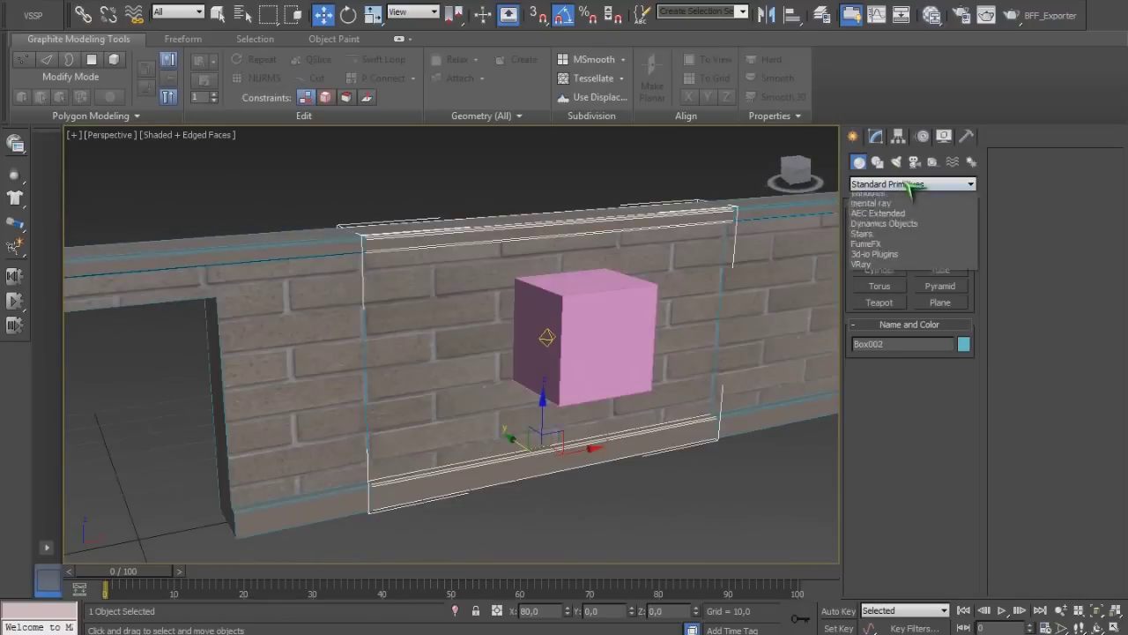
pyautogui.click(890, 213)
pyautogui.click(879, 286)
pyautogui.click(908, 406)
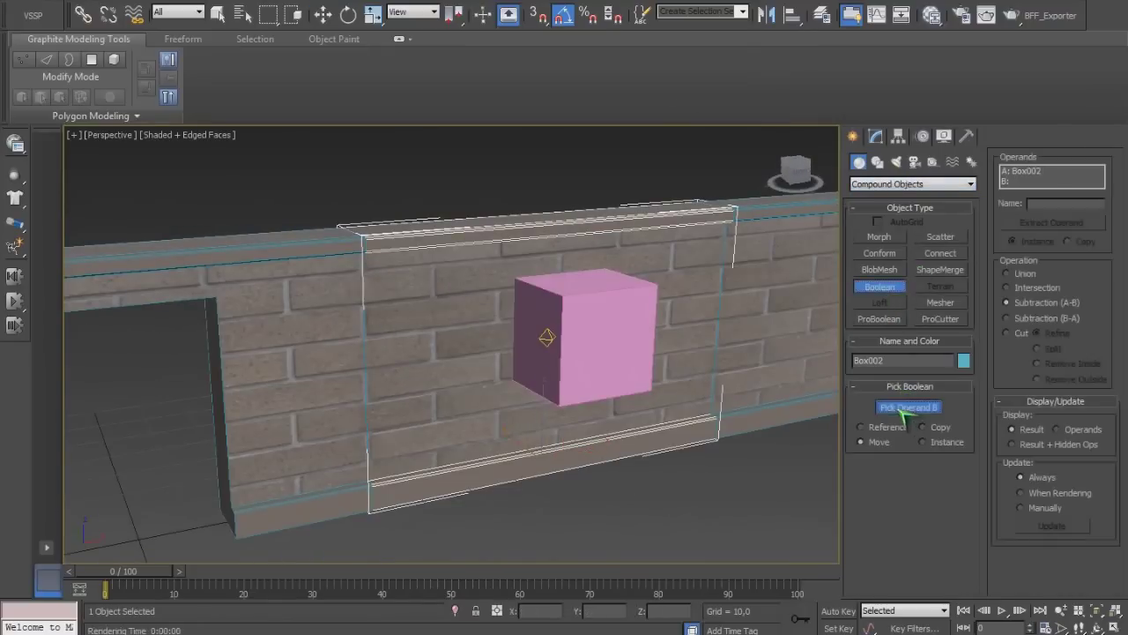
pyautogui.click(635, 366)
pyautogui.keyDown('alt'); pyautogui.moveTo(634, 366); pyautogui.dragTo(521, 415, button='middle'); pyautogui.keyUp('alt')
pyautogui.scroll(5, 532, 388)
pyautogui.scroll(-5, 532, 388)
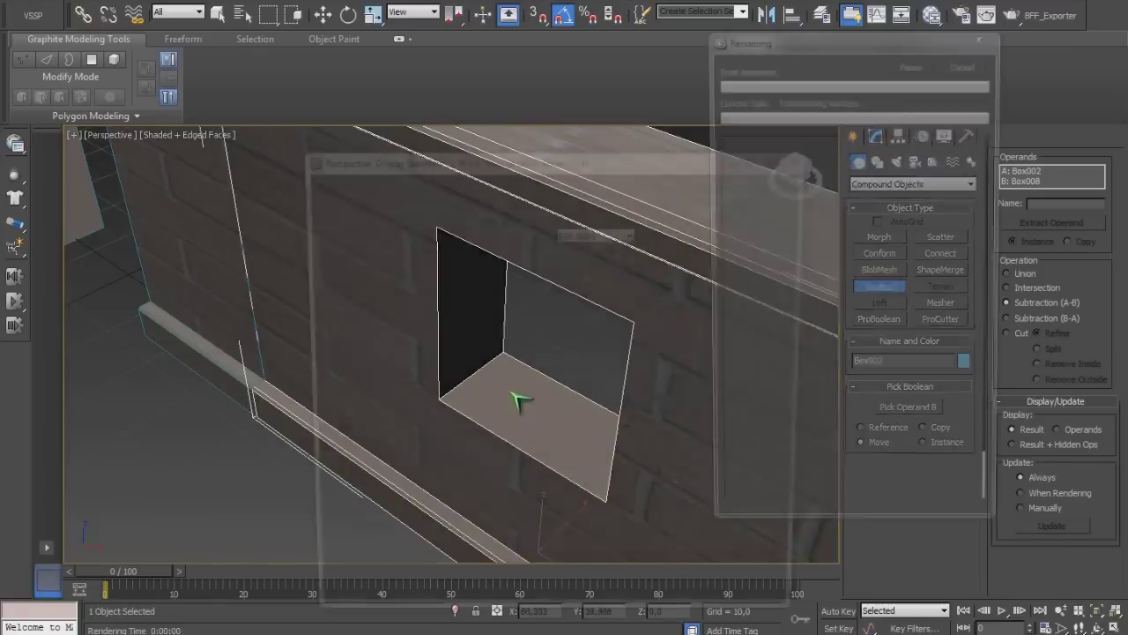
# Test-render the wall to check the square window opening
pyautogui.hotkey('shift', 'q')
pyautogui.click(795, 155)
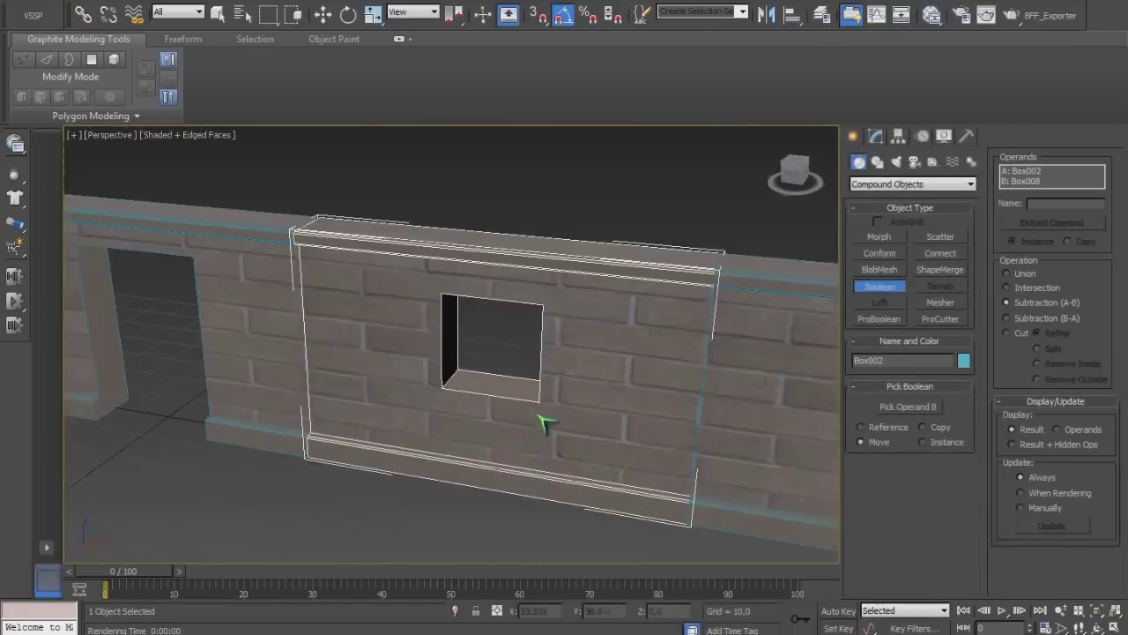
pyautogui.keyDown('alt'); pyautogui.moveTo(536, 415); pyautogui.dragTo(752, 280, button='middle'); pyautogui.keyUp('alt')
pyautogui.scroll(-5, 751, 280)
pyautogui.click(882, 184)
pyautogui.click(882, 201)
pyautogui.press('w')
pyautogui.click(879, 238)
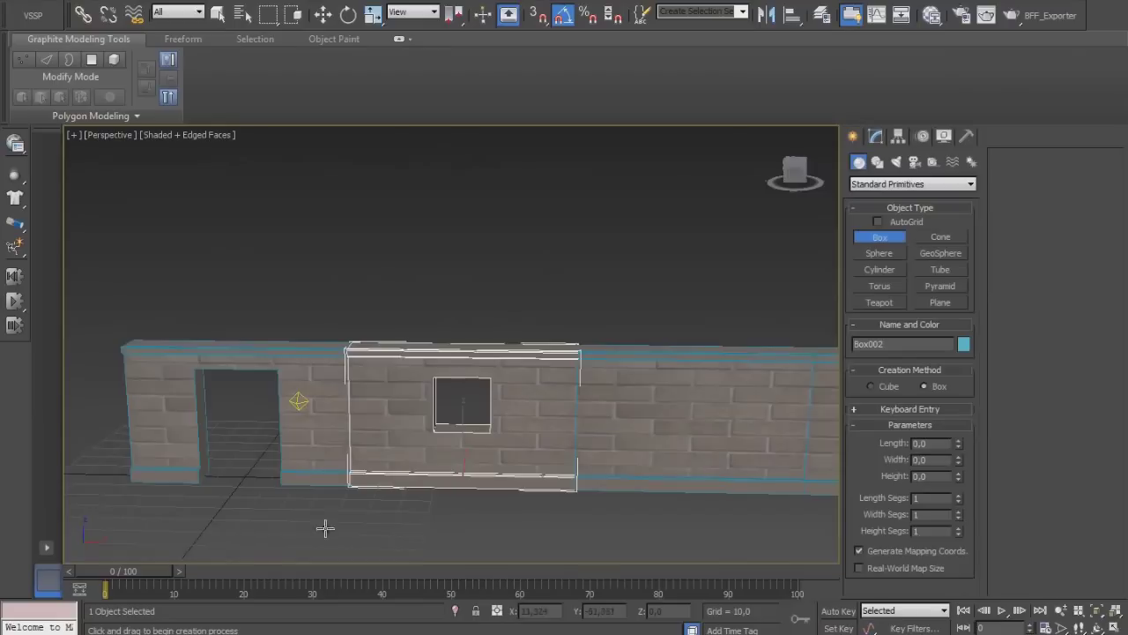
# Turn on snaps and create a 30×30×30 cube before the wall
pyautogui.keyDown('alt'); pyautogui.moveTo(237, 534); pyautogui.dragTo(453, 411, button='middle'); pyautogui.keyUp('alt')
pyautogui.press('s')
pyautogui.moveTo(399, 396); pyautogui.dragTo(498, 438)
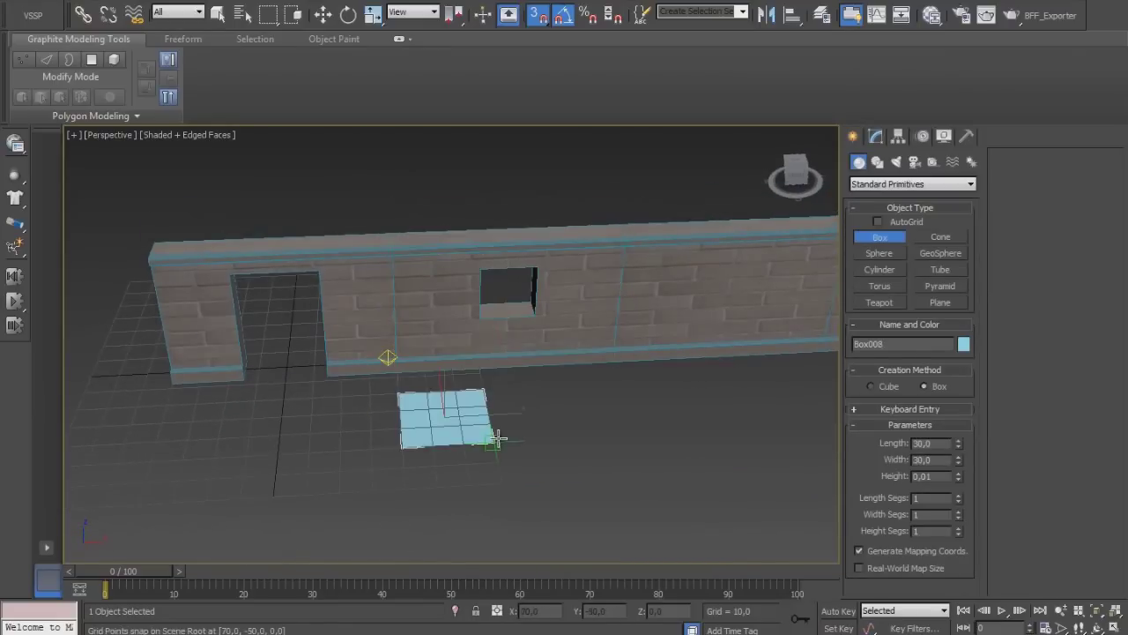
pyautogui.click(517, 403)
pyautogui.keyDown('alt'); pyautogui.moveTo(516, 402); pyautogui.dragTo(333, 430, button='middle'); pyautogui.keyUp('alt')
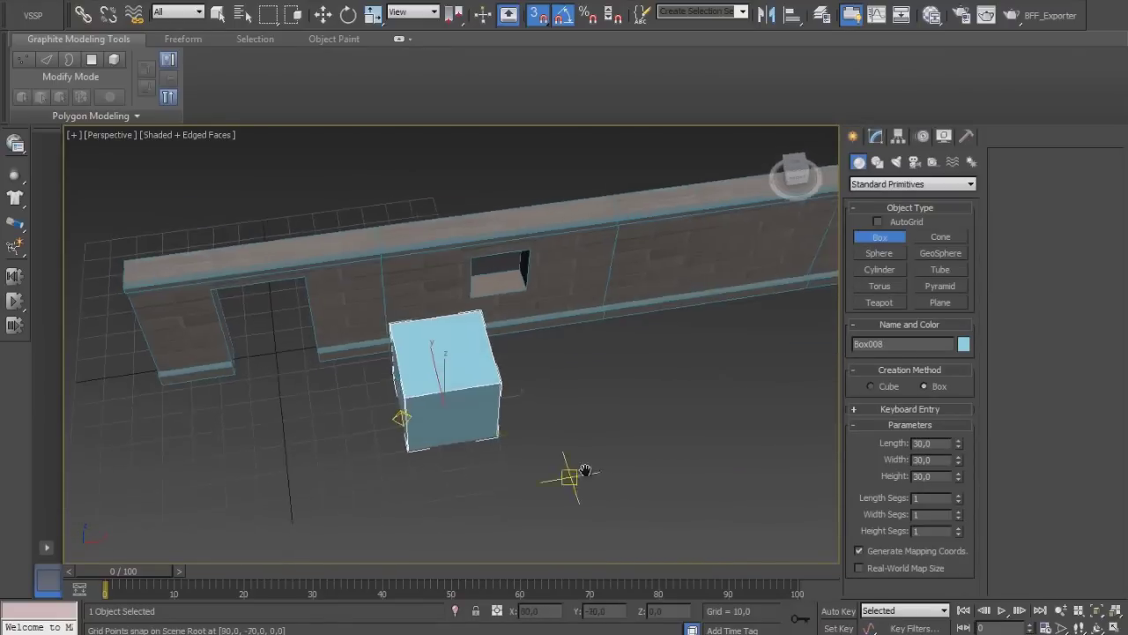
# Create a 30×60×30 box and start aligning it to wall section Box004
pyautogui.moveTo(377, 394); pyautogui.dragTo(557, 423)
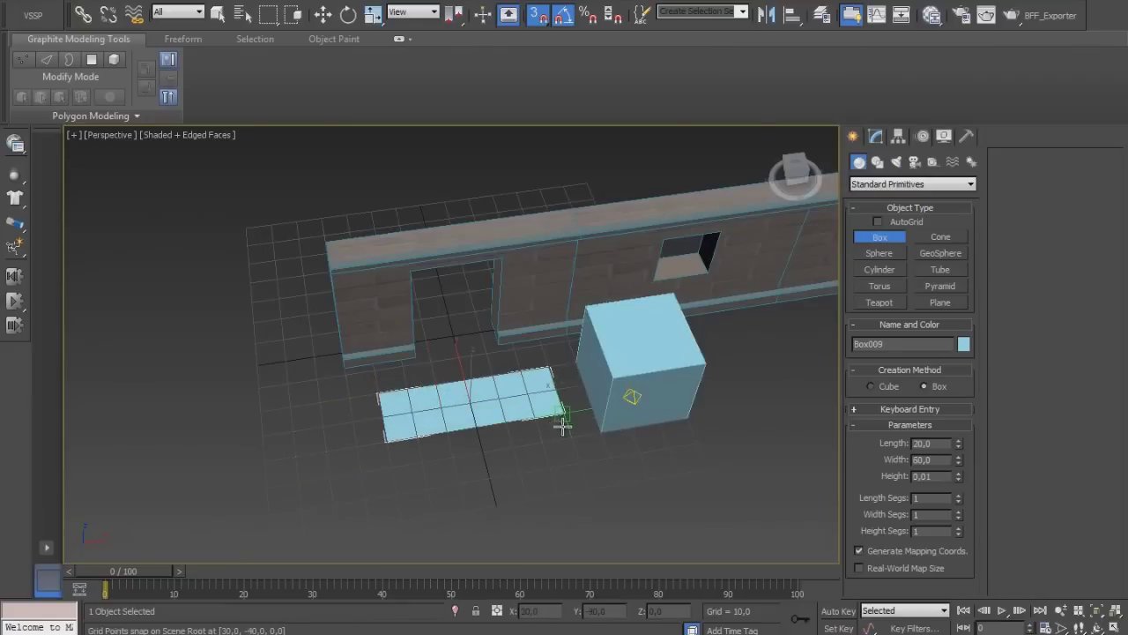
pyautogui.click(564, 352)
pyautogui.keyDown('alt'); pyautogui.moveTo(564, 352); pyautogui.dragTo(725, 404, button='middle'); pyautogui.keyUp('alt')
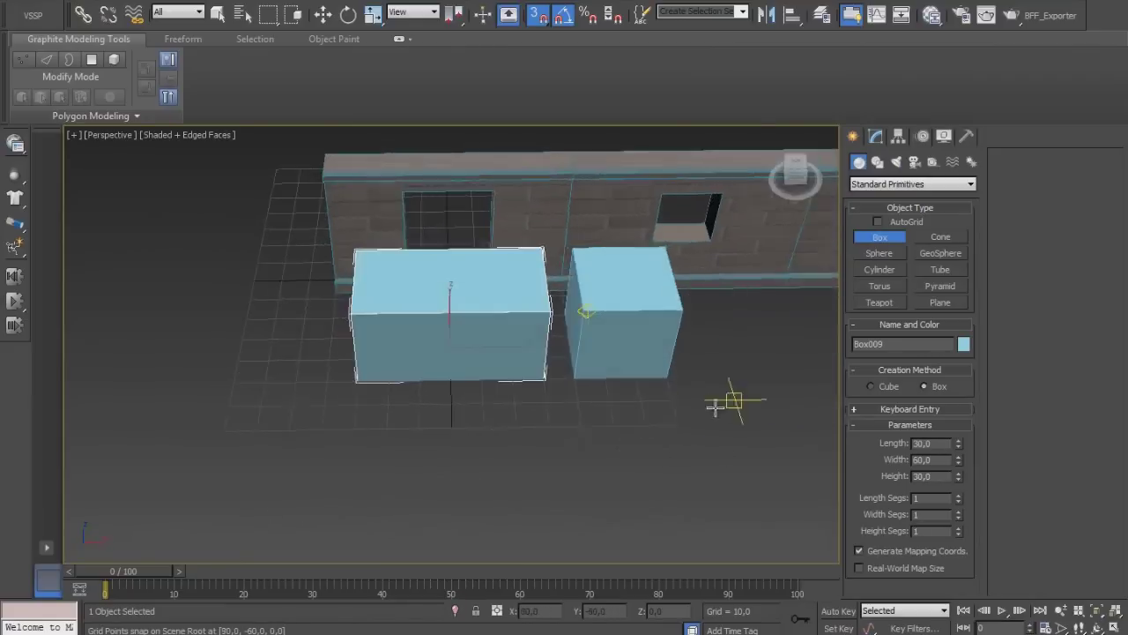
pyautogui.scroll(-5, 725, 403)
pyautogui.click(791, 15)
pyautogui.click(697, 339)
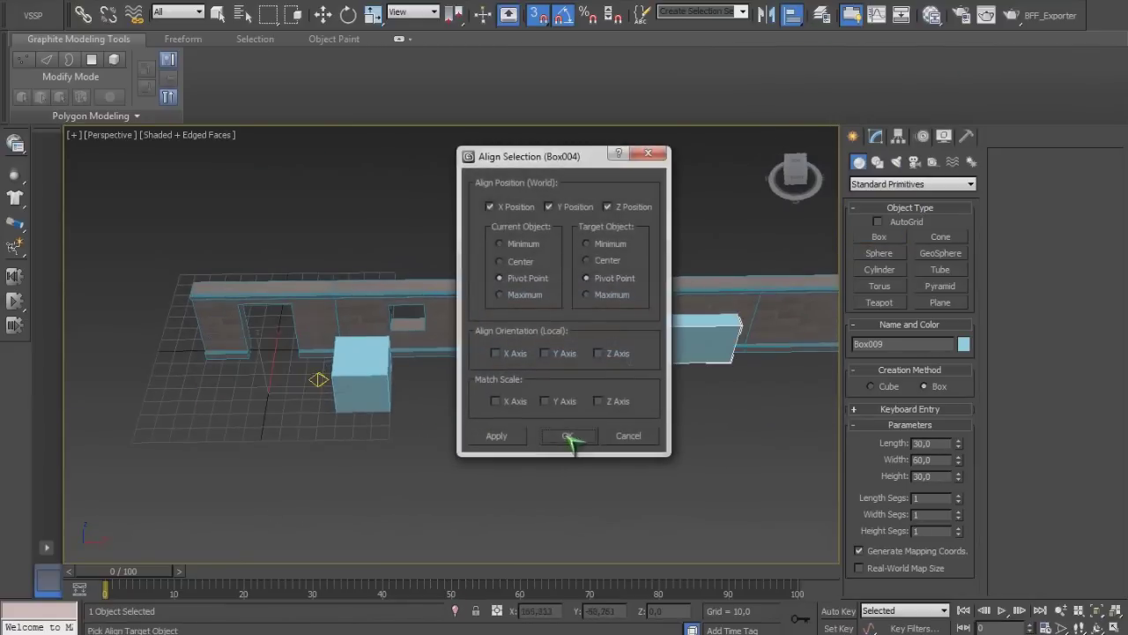
# Confirm the wide box's alignment to Box004 and align the cube to Box003
pyautogui.click(568, 436)
pyautogui.click(792, 15)
pyautogui.click(568, 343)
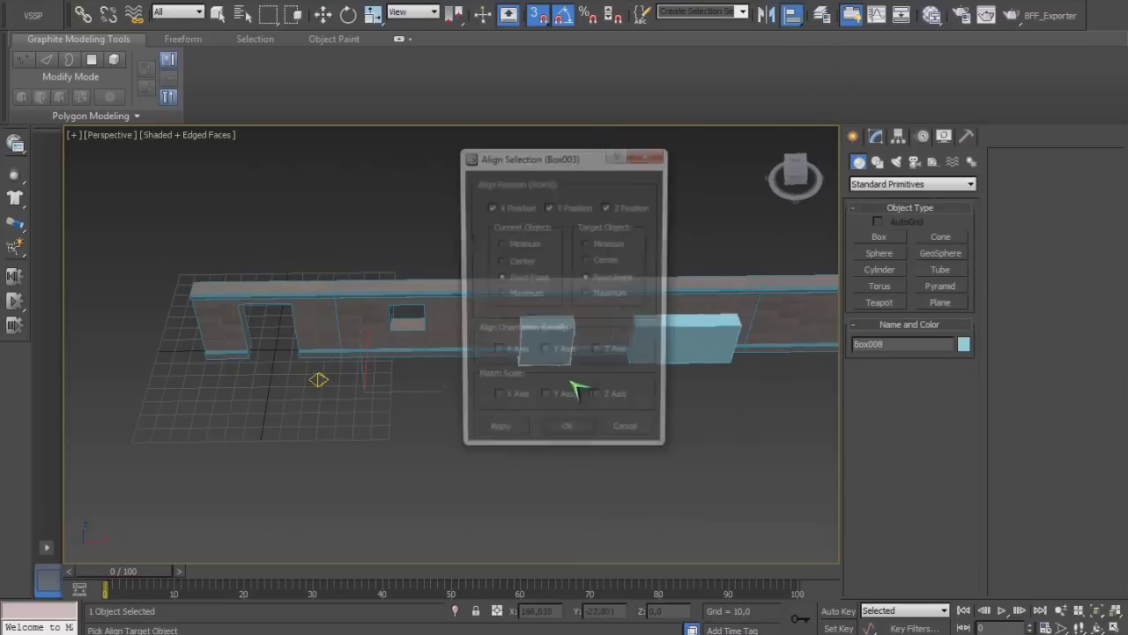
pyautogui.click(576, 433)
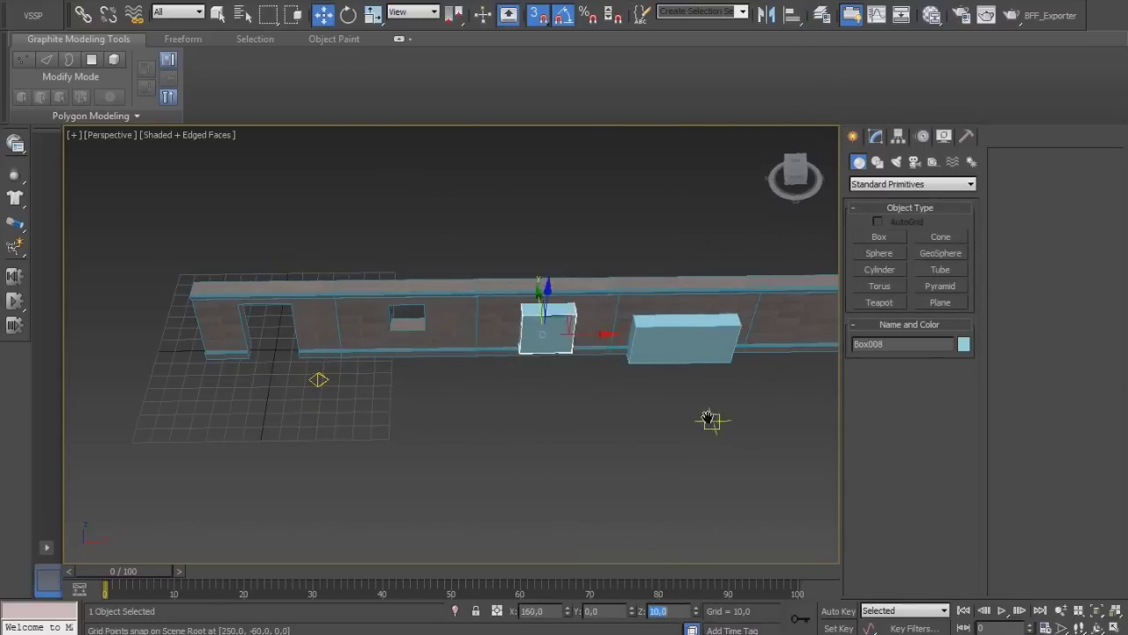
# Boolean-subtract the cube from wall section Box003 to cut a square window
pyautogui.moveTo(711, 420); pyautogui.dragTo(684, 434, button='middle')
pyautogui.click(679, 352)
pyautogui.moveTo(726, 511)
pyautogui.keyDown('alt'); pyautogui.mouseDown(button='middle')
pyautogui.moveTo(585, 473)
pyautogui.moveTo(576, 345)
pyautogui.mouseUp(button='middle'); pyautogui.keyUp('alt')
pyautogui.scroll(3, 441, 353)
pyautogui.click(441, 352)
pyautogui.click(912, 183)
pyautogui.click(882, 221)
pyautogui.click(879, 286)
pyautogui.click(397, 388)
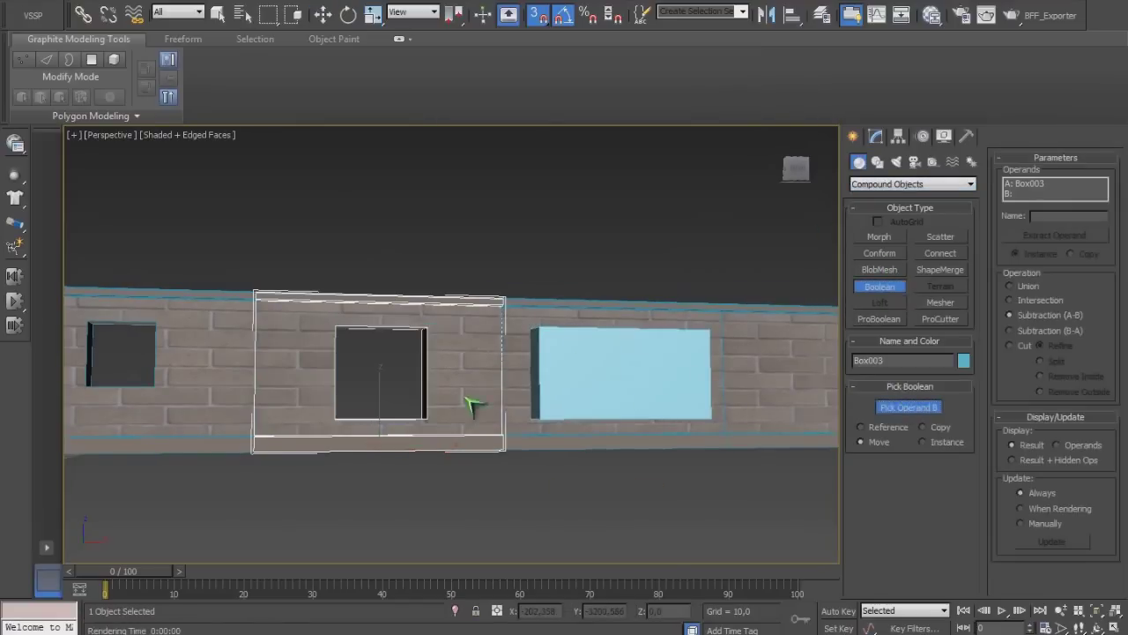
pyautogui.click(882, 288)
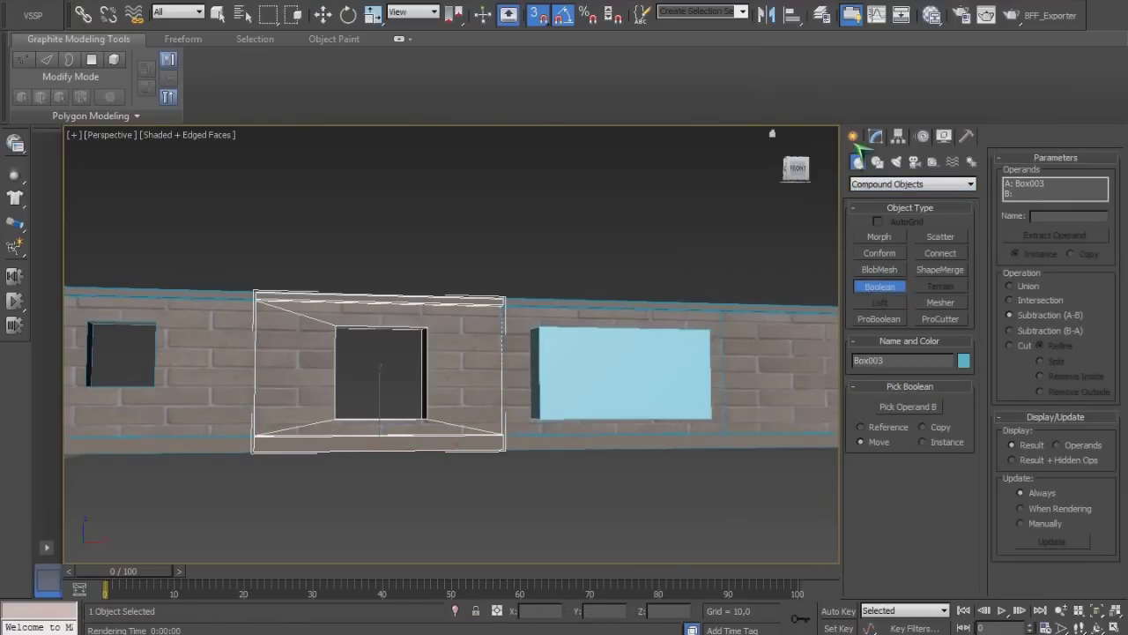
pyautogui.click(875, 136)
# Boolean-subtract the wide box Box009 from wall section Box004 for the wide window
pyautogui.click(621, 374)
pyautogui.click(852, 136)
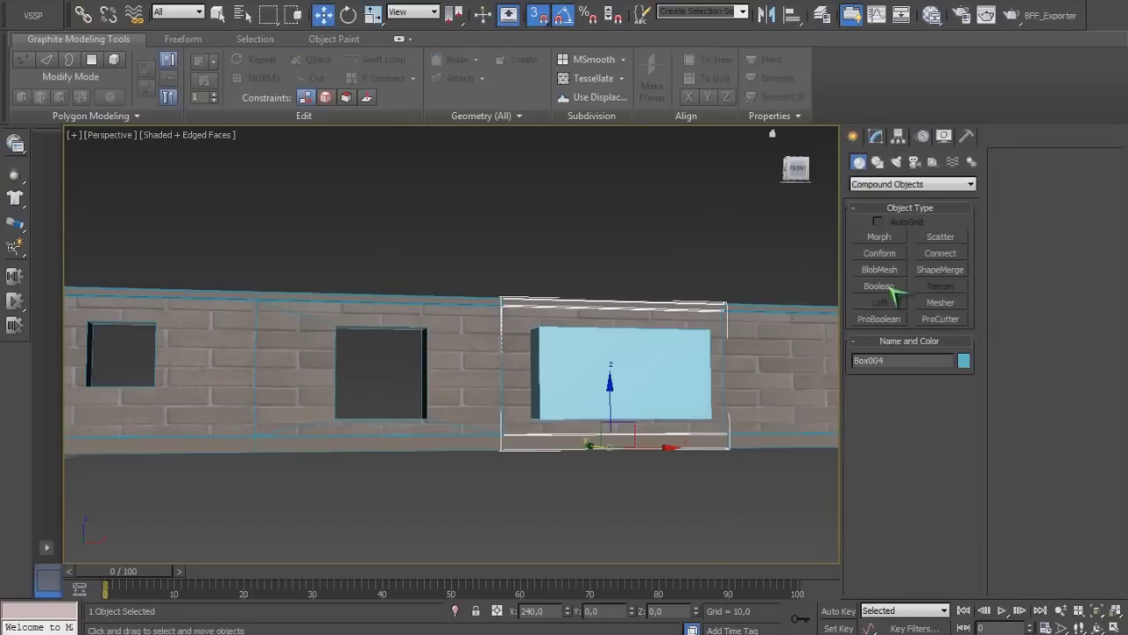
pyautogui.click(880, 287)
pyautogui.click(670, 356)
pyautogui.moveTo(573, 446)
pyautogui.keyDown('alt'); pyautogui.mouseDown(button='middle')
pyautogui.moveTo(599, 496)
pyautogui.moveTo(587, 471)
pyautogui.moveTo(701, 437)
pyautogui.mouseUp(button='middle'); pyautogui.keyUp('alt')
# Render the wall to check all three openings and finish the Boolean
pyautogui.hotkey('shift', 'q')
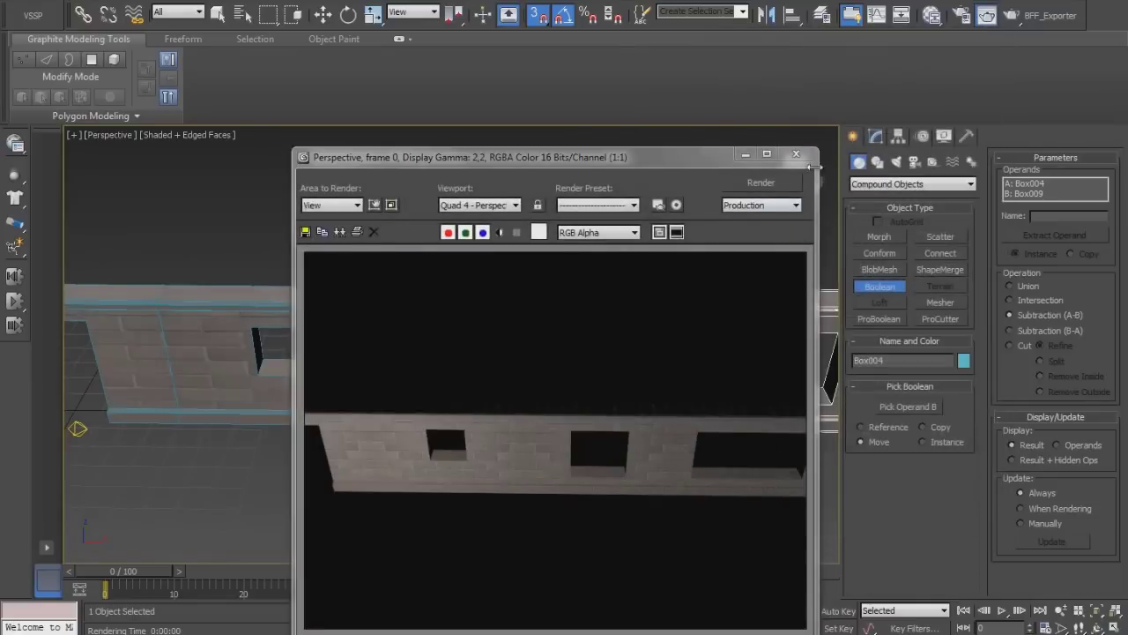
pyautogui.click(802, 150)
pyautogui.moveTo(785, 405)
pyautogui.mouseDown(button='middle')
pyautogui.moveTo(429, 373)
pyautogui.moveTo(749, 440)
pyautogui.moveTo(453, 458)
pyautogui.moveTo(785, 436)
pyautogui.moveTo(922, 330)
pyautogui.moveTo(445, 410)
pyautogui.mouseUp(button='middle')
pyautogui.scroll(-2, 540, 447)
pyautogui.keyDown('alt'); pyautogui.moveTo(773, 245); pyautogui.dragTo(541, 386, button='middle'); pyautogui.keyUp('alt')
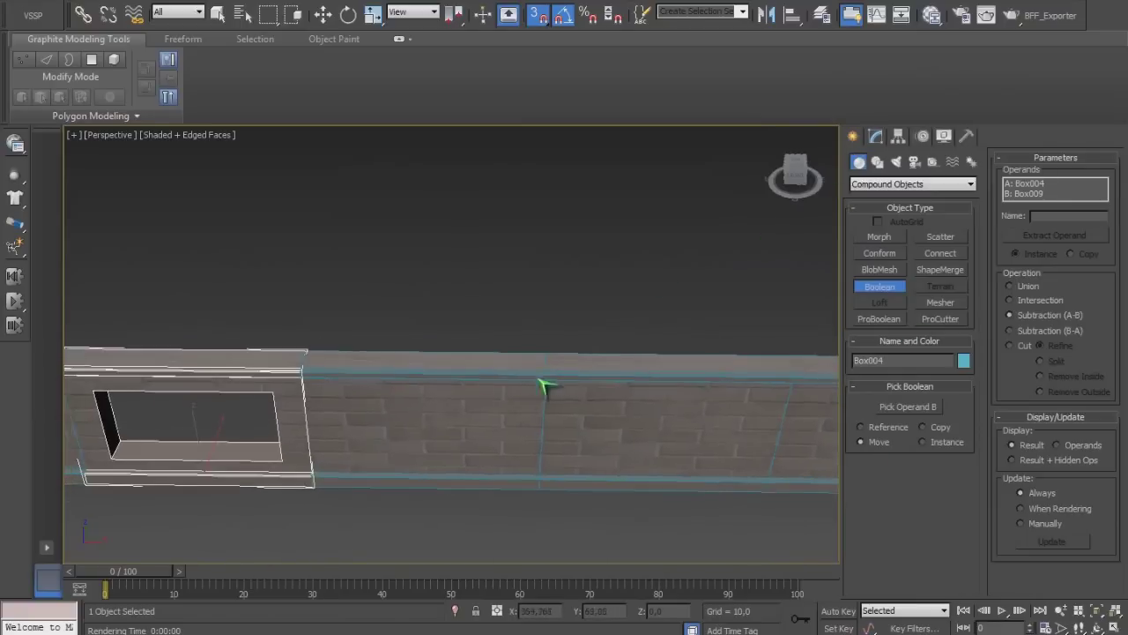
pyautogui.click(882, 287)
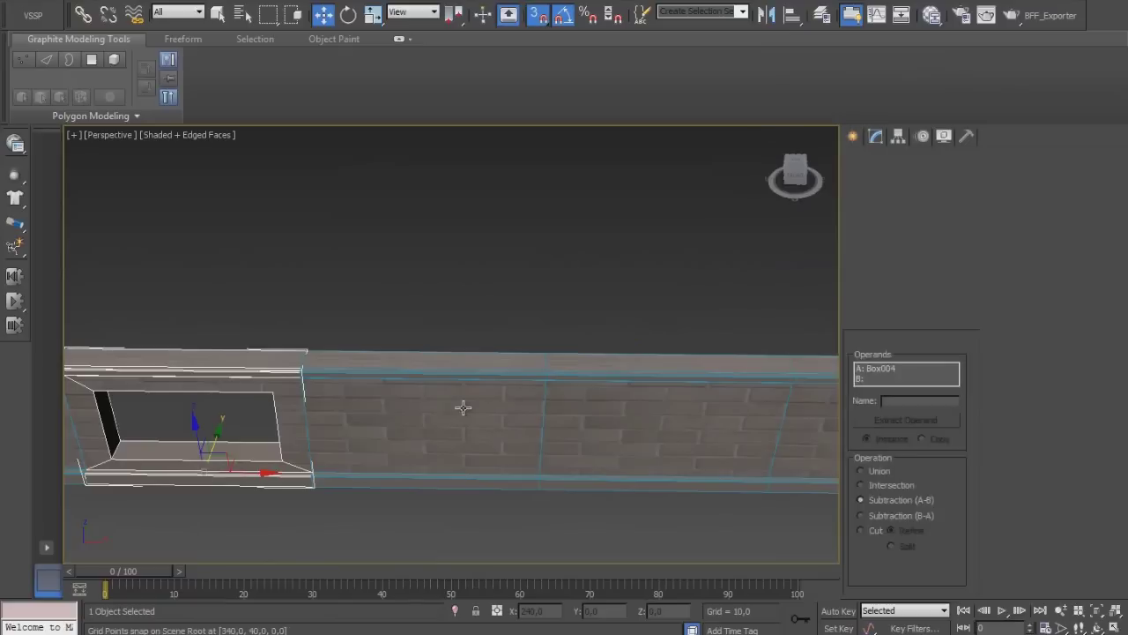
pyautogui.click(971, 179)
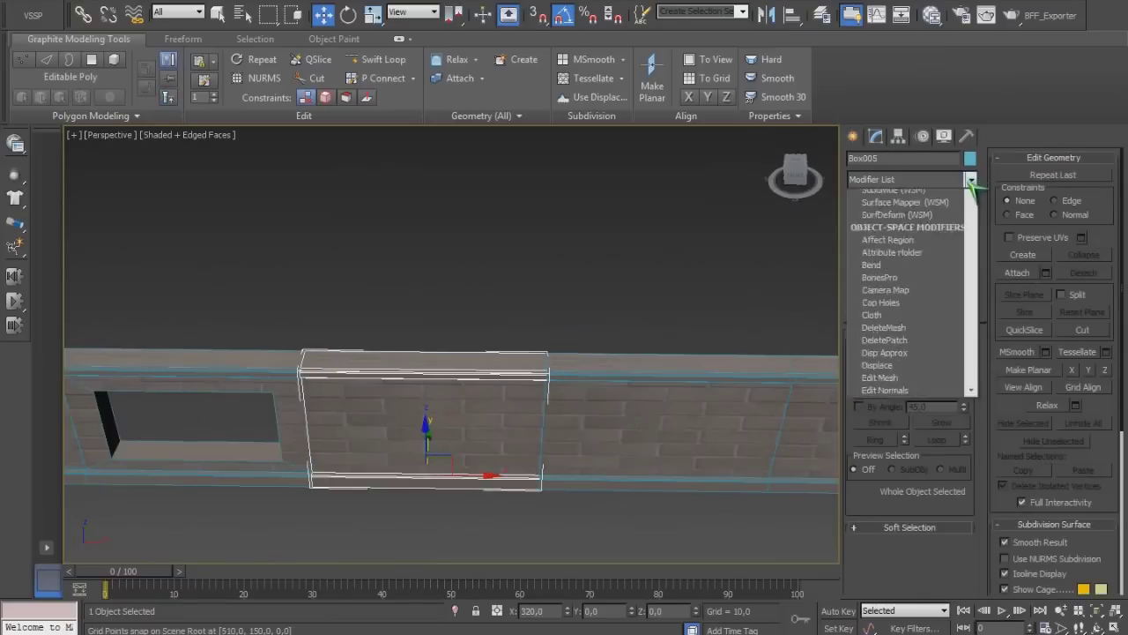
# Add a Symmetry modifier to Box005 and rotate its mirror plane into an L-corner
pyautogui.scroll(-10, 961, 305)
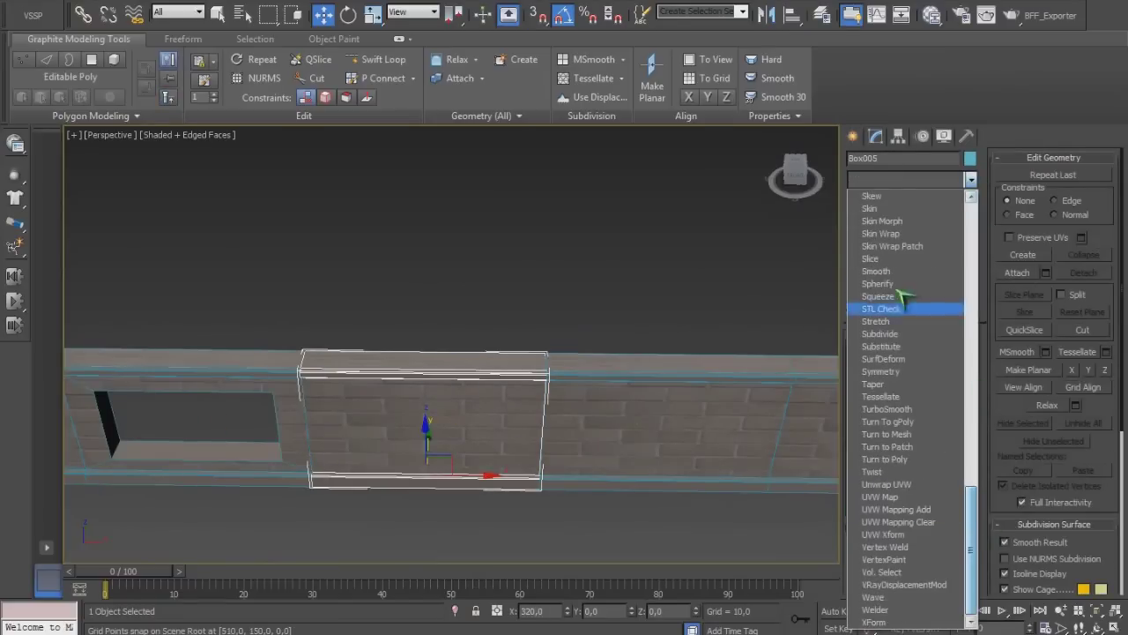
pyautogui.click(908, 371)
pyautogui.moveTo(503, 361)
pyautogui.keyDown('alt'); pyautogui.mouseDown(button='middle')
pyautogui.moveTo(559, 323)
pyautogui.moveTo(813, 286)
pyautogui.mouseUp(button='middle'); pyautogui.keyUp('alt')
pyautogui.click(899, 212)
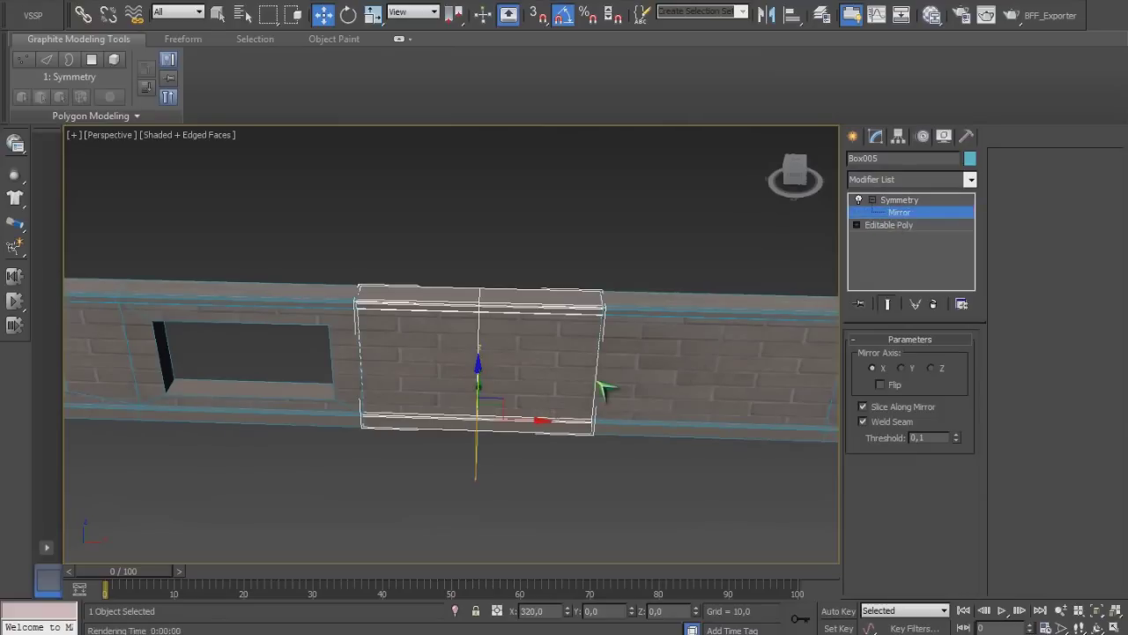
pyautogui.moveTo(528, 421)
pyautogui.mouseDown()
pyautogui.moveTo(352, 415)
pyautogui.moveTo(756, 429)
pyautogui.moveTo(554, 402)
pyautogui.moveTo(510, 420)
pyautogui.mouseUp()
pyautogui.press('e')
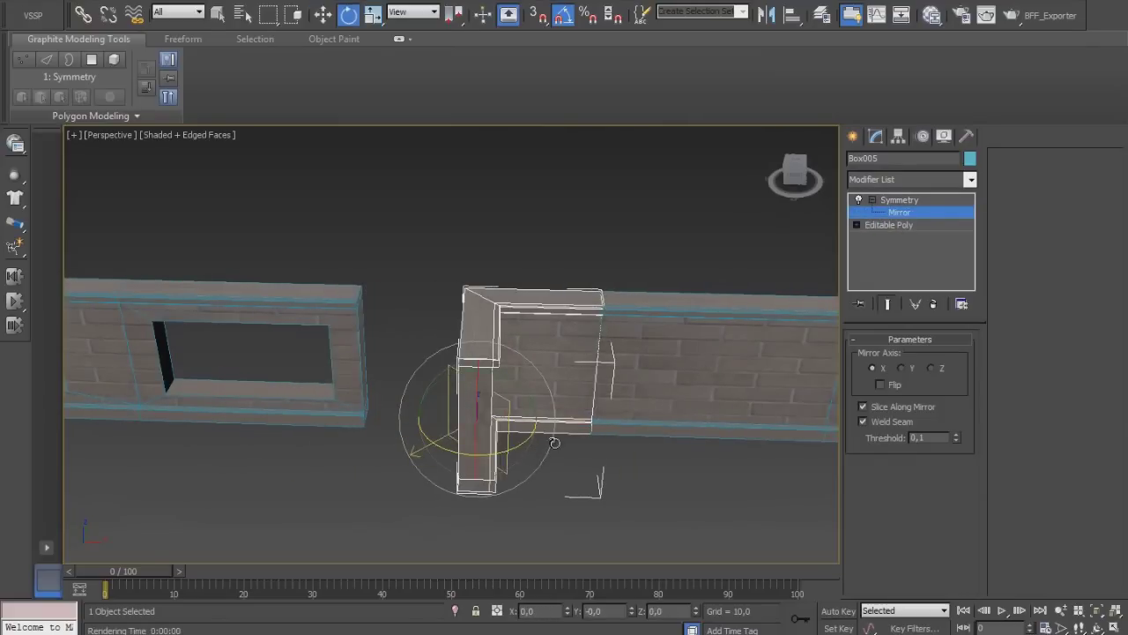
pyautogui.scroll(5, 459, 244)
pyautogui.scroll(-4, 455, 277)
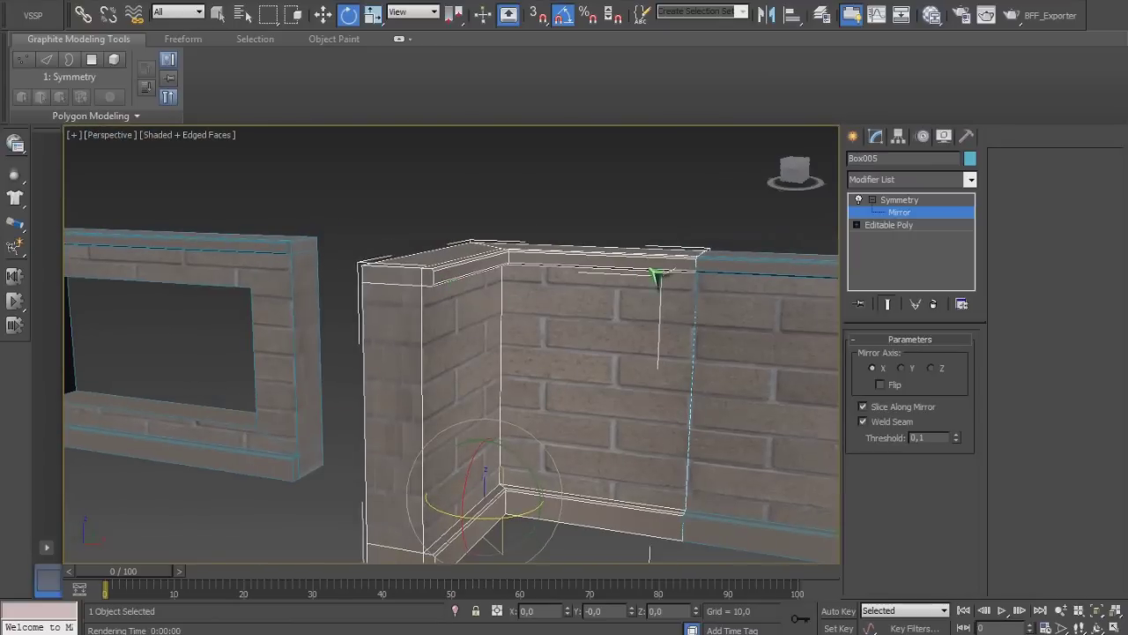
pyautogui.keyDown('alt'); pyautogui.moveTo(526, 322); pyautogui.dragTo(493, 370, button='middle'); pyautogui.keyUp('alt')
pyautogui.scroll(-3, 493, 370)
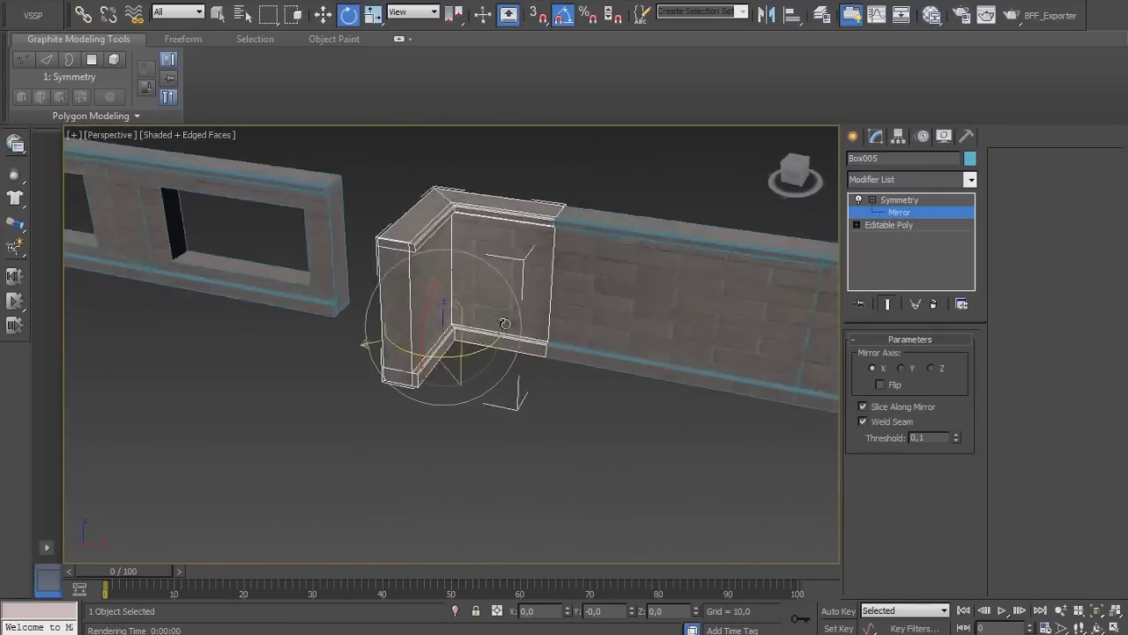
# Give Box006 a Symmetry modifier and rotate its mirror to fold it into a corner
pyautogui.click(605, 355)
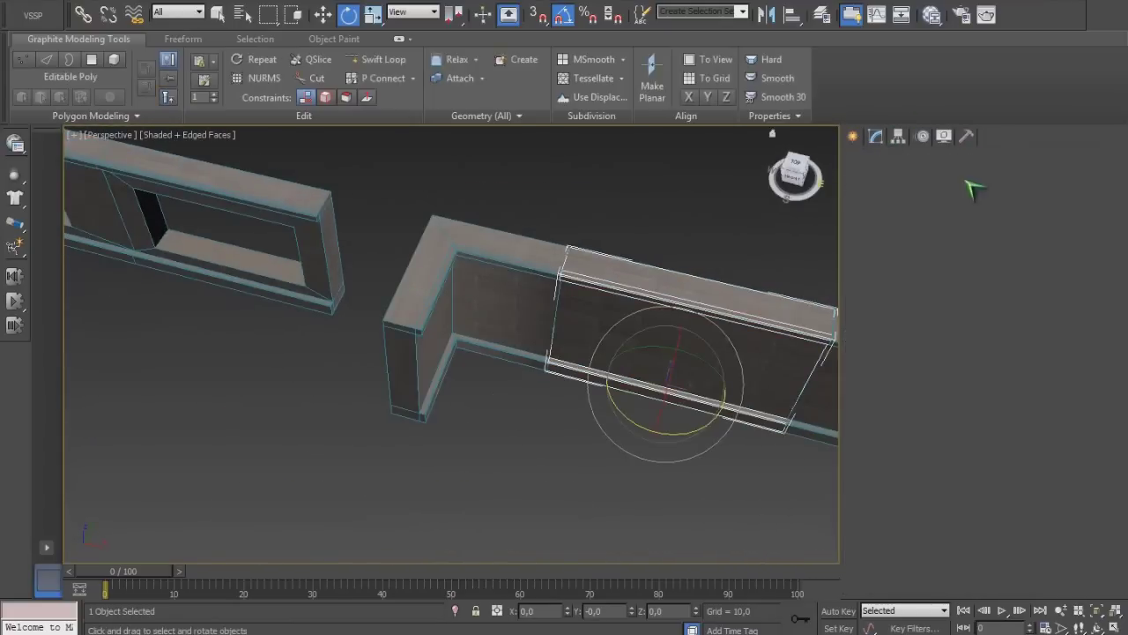
pyautogui.click(970, 179)
pyautogui.scroll(-10, 935, 291)
pyautogui.scroll(-3, 917, 356)
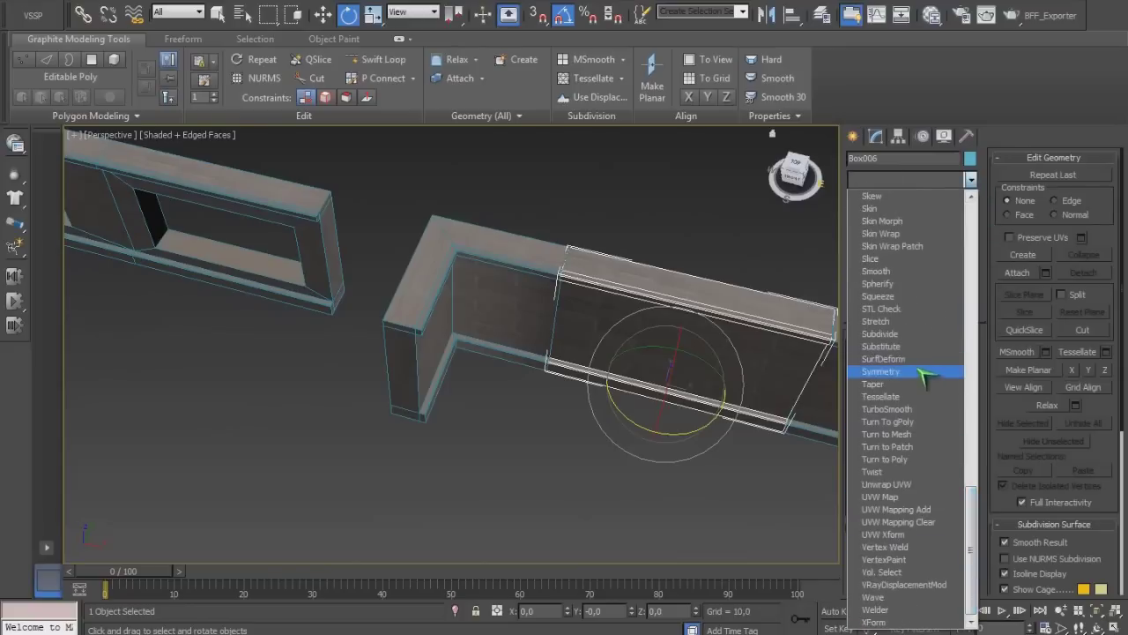
pyautogui.click(924, 375)
pyautogui.click(895, 212)
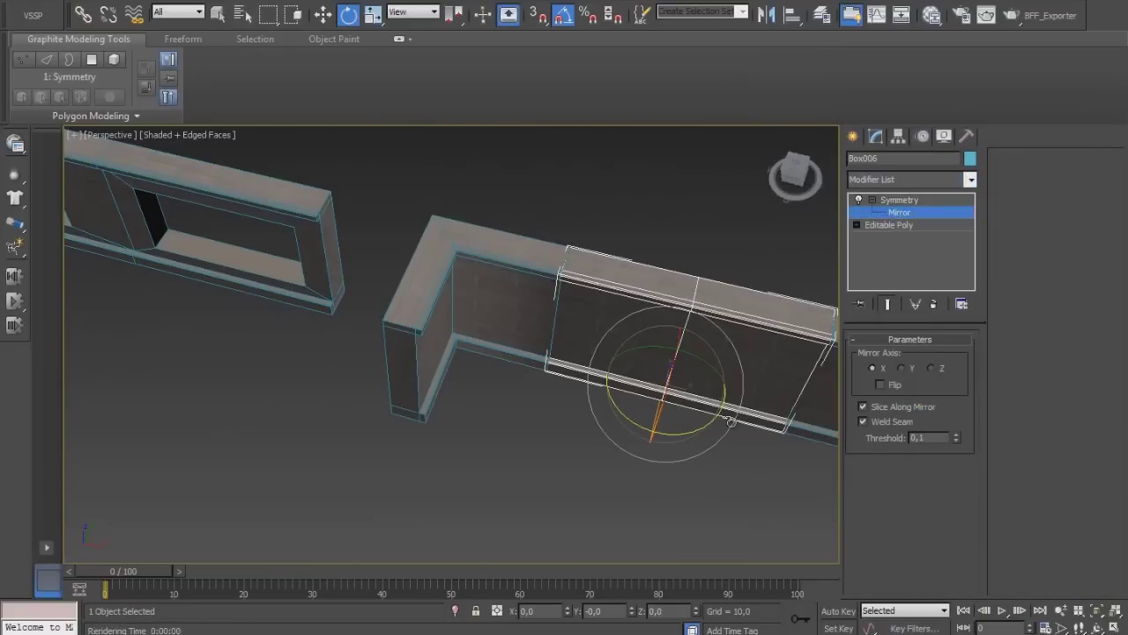
pyautogui.moveTo(686, 433); pyautogui.dragTo(658, 436)
pyautogui.moveTo(664, 438)
pyautogui.keyDown('alt'); pyautogui.mouseDown(button='middle')
pyautogui.moveTo(758, 432)
pyautogui.moveTo(632, 464)
pyautogui.mouseUp(button='middle'); pyautogui.keyUp('alt')
pyautogui.click(853, 136)
pyautogui.keyDown('alt'); pyautogui.moveTo(617, 397); pyautogui.dragTo(536, 448, button='middle'); pyautogui.keyUp('alt')
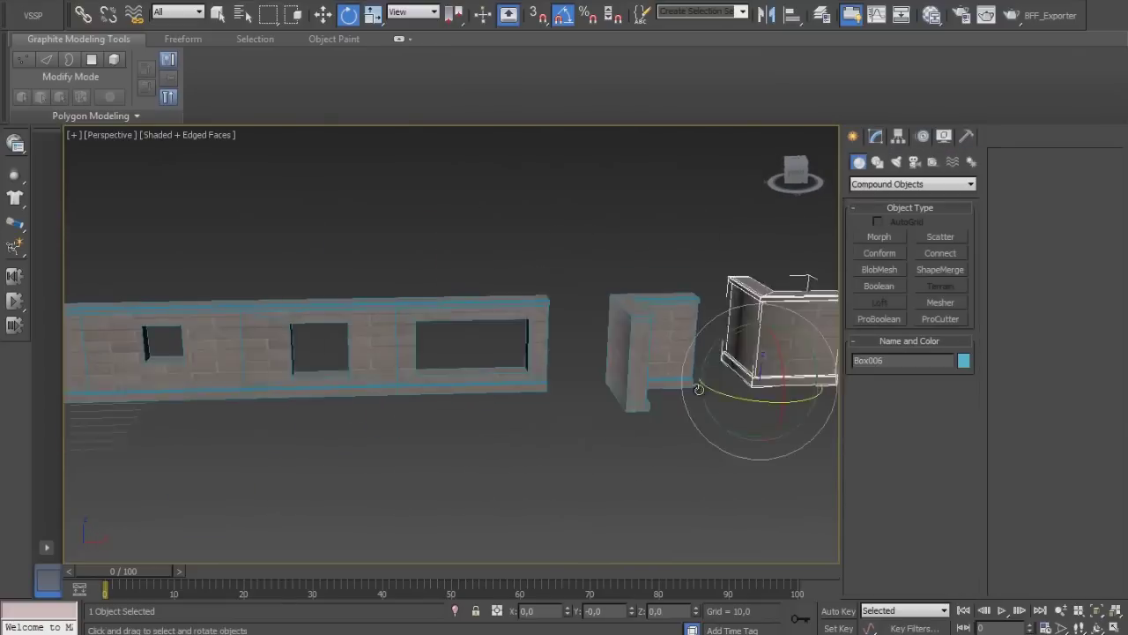
pyautogui.moveTo(677, 302); pyautogui.dragTo(656, 302, button='middle')
pyautogui.click(705, 273)
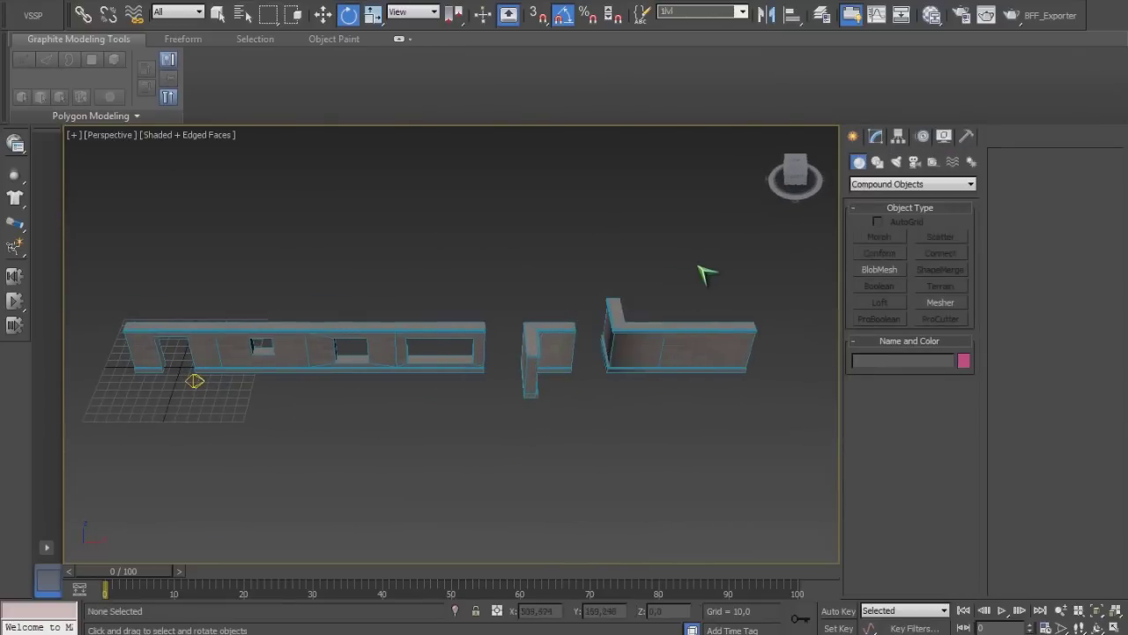
# Clone a single wall piece along its length to extend the wall
pyautogui.moveTo(247, 427); pyautogui.dragTo(239, 421)
pyautogui.press('w')
pyautogui.moveTo(529, 423)
pyautogui.keyDown('alt'); pyautogui.mouseDown(button='middle')
pyautogui.moveTo(638, 445)
pyautogui.moveTo(749, 315)
pyautogui.moveTo(677, 596)
pyautogui.mouseUp(button='middle'); pyautogui.keyUp('alt')
pyautogui.click(749, 315)
pyautogui.keyDown('shift'); pyautogui.moveTo(366, 420); pyautogui.dragTo(432, 420); pyautogui.keyUp('shift')
pyautogui.scroll(3, 576, 295)
pyautogui.keyDown('alt'); pyautogui.moveTo(577, 295); pyautogui.dragTo(529, 300, button='middle'); pyautogui.keyUp('alt')
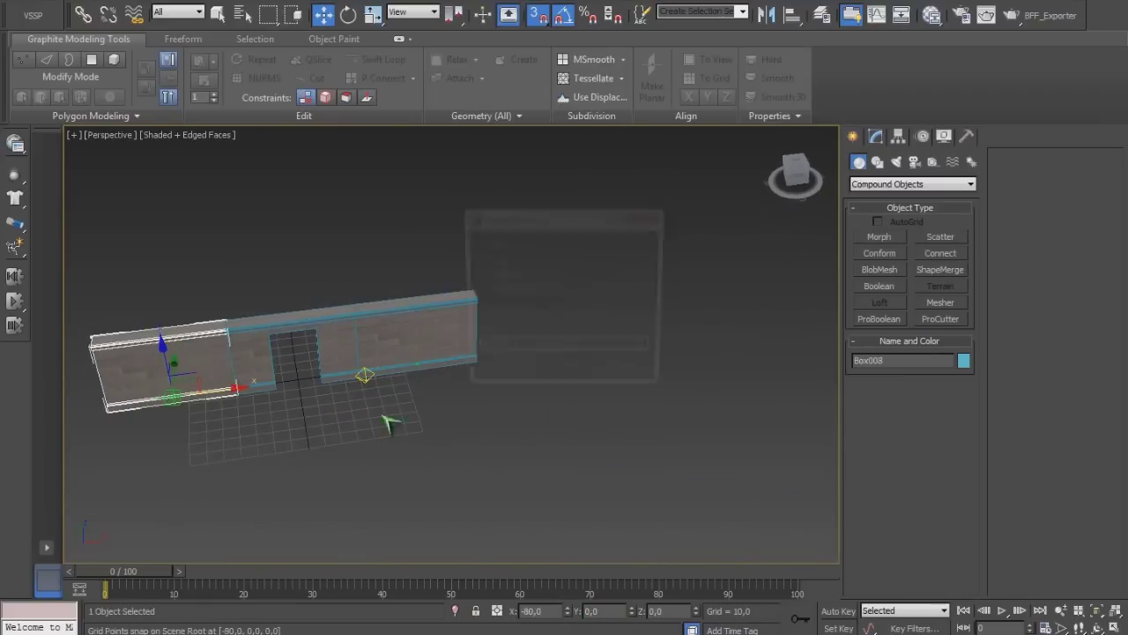
pyautogui.scroll(-3, 364, 376)
pyautogui.keyDown('alt'); pyautogui.moveTo(364, 376); pyautogui.dragTo(529, 370, button='middle'); pyautogui.keyUp('alt')
# Copy a right-hand wall piece to the left and rotate it 90 degrees
pyautogui.click(748, 398)
pyautogui.keyDown('shift'); pyautogui.moveTo(748, 399); pyautogui.dragTo(333, 377); pyautogui.keyUp('shift')
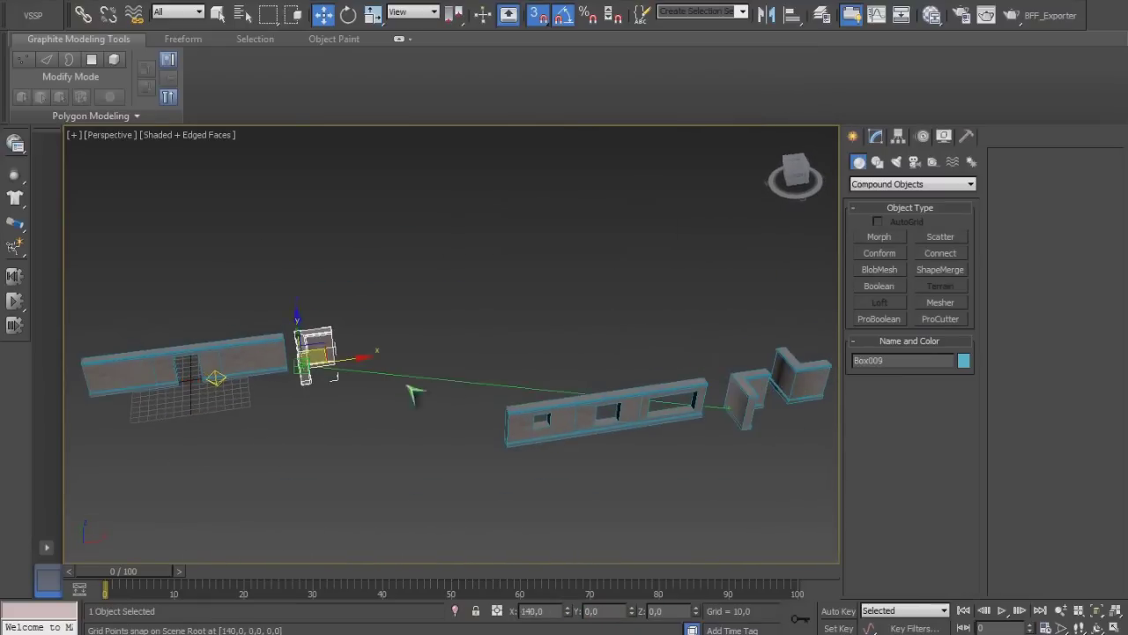
pyautogui.scroll(4, 333, 377)
pyautogui.keyDown('alt'); pyautogui.moveTo(403, 373); pyautogui.dragTo(656, 495, button='middle'); pyautogui.keyUp('alt')
pyautogui.moveTo(433, 454); pyautogui.dragTo(414, 494)
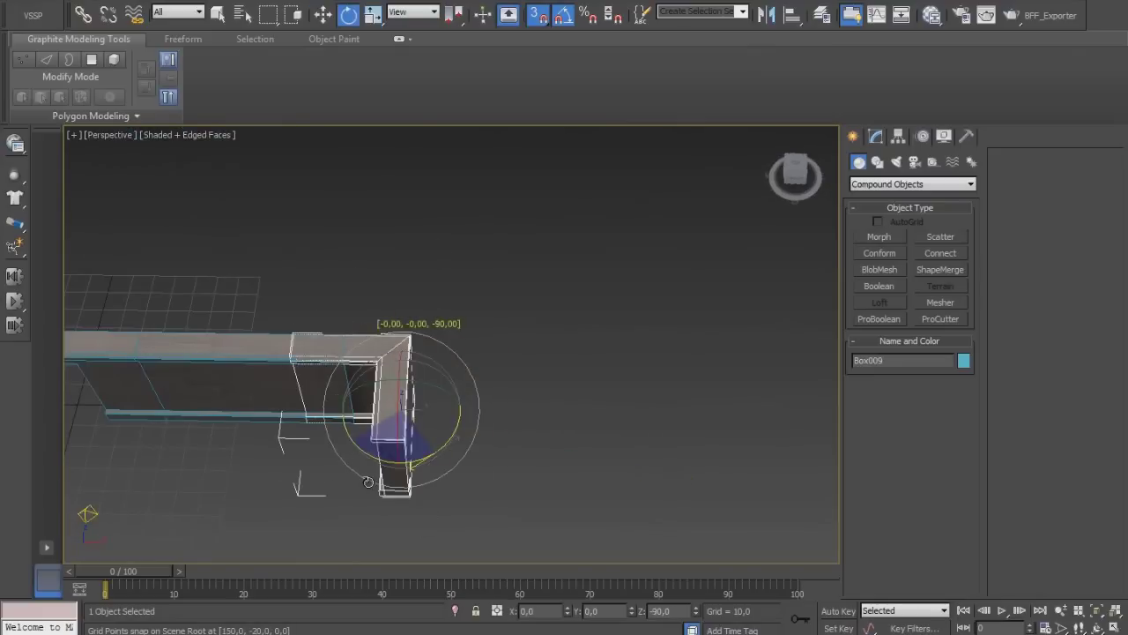
pyautogui.press('w')
pyautogui.moveTo(459, 397)
pyautogui.keyDown('alt'); pyautogui.mouseDown(button='middle')
pyautogui.moveTo(529, 370)
pyautogui.moveTo(736, 402)
pyautogui.mouseUp(button='middle'); pyautogui.keyUp('alt')
pyautogui.scroll(-3, 529, 370)
# Clone a piece onto the left wall's end, turn it 90 degrees, and place it rightward
pyautogui.moveTo(797, 328)
pyautogui.keyDown('shift'); pyautogui.mouseDown()
pyautogui.moveTo(365, 419)
pyautogui.moveTo(415, 426)
pyautogui.moveTo(415, 462)
pyautogui.mouseUp(); pyautogui.keyUp('shift')
pyautogui.click(547, 401)
pyautogui.click(567, 373)
pyautogui.press('e')
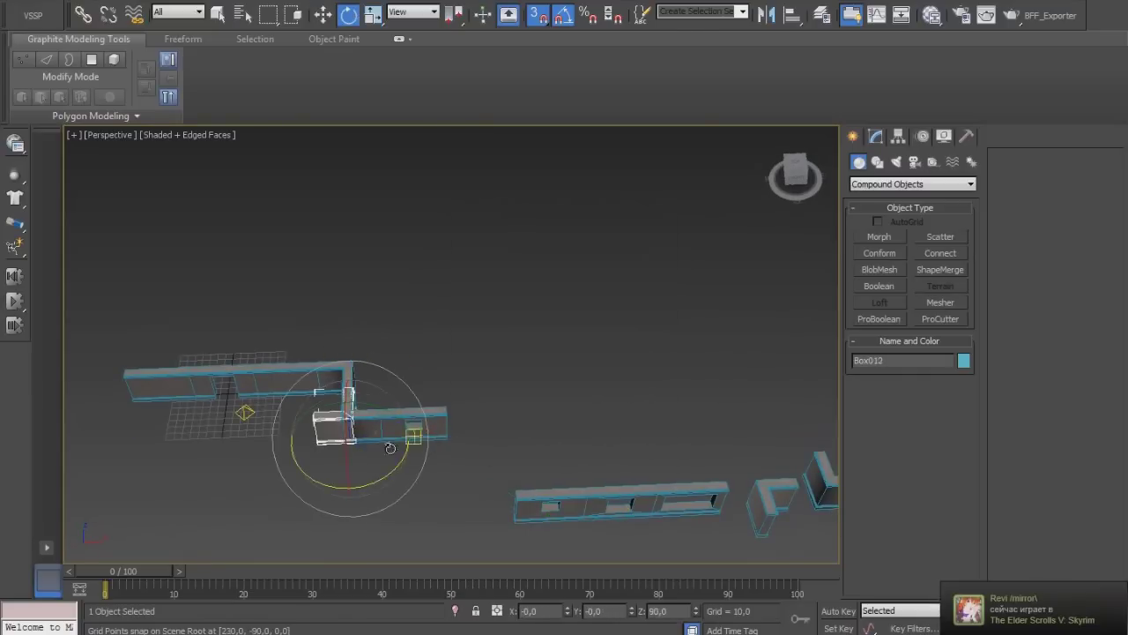
pyautogui.press('w')
pyautogui.moveTo(335, 427); pyautogui.dragTo(459, 405)
pyautogui.moveTo(459, 401)
pyautogui.keyDown('alt'); pyautogui.mouseDown(button='middle')
pyautogui.moveTo(457, 390)
pyautogui.moveTo(349, 377)
pyautogui.mouseUp(button='middle'); pyautogui.keyUp('alt')
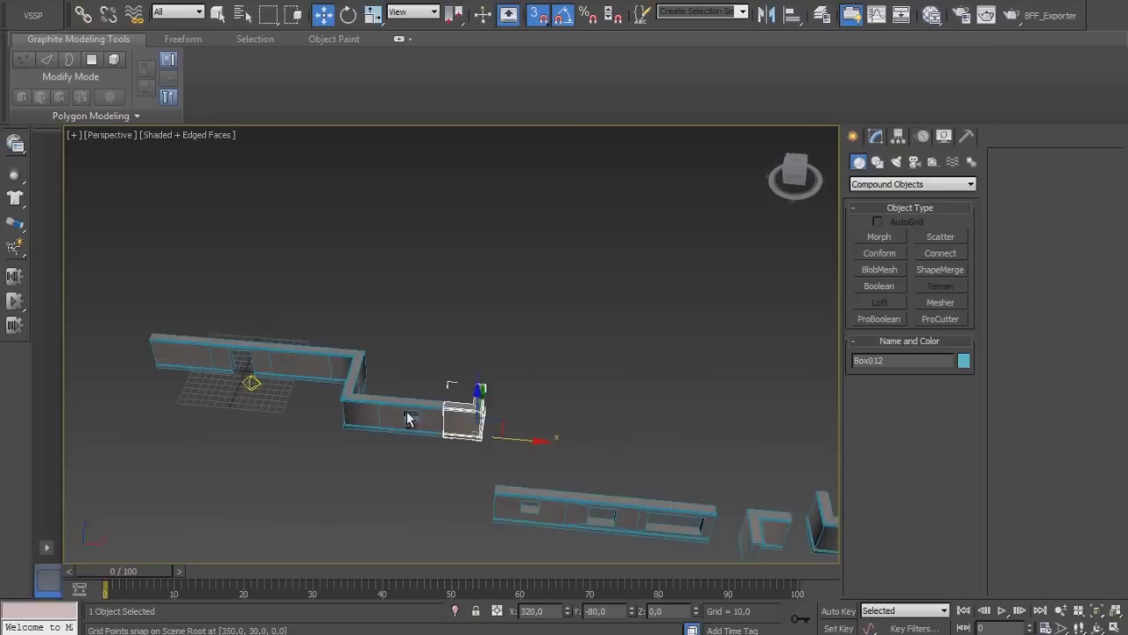
# Copy the piece further right and clone the corner piece onto the zigzag's end
pyautogui.keyDown('shift'); pyautogui.moveTo(425, 377); pyautogui.dragTo(480, 375); pyautogui.keyUp('shift')
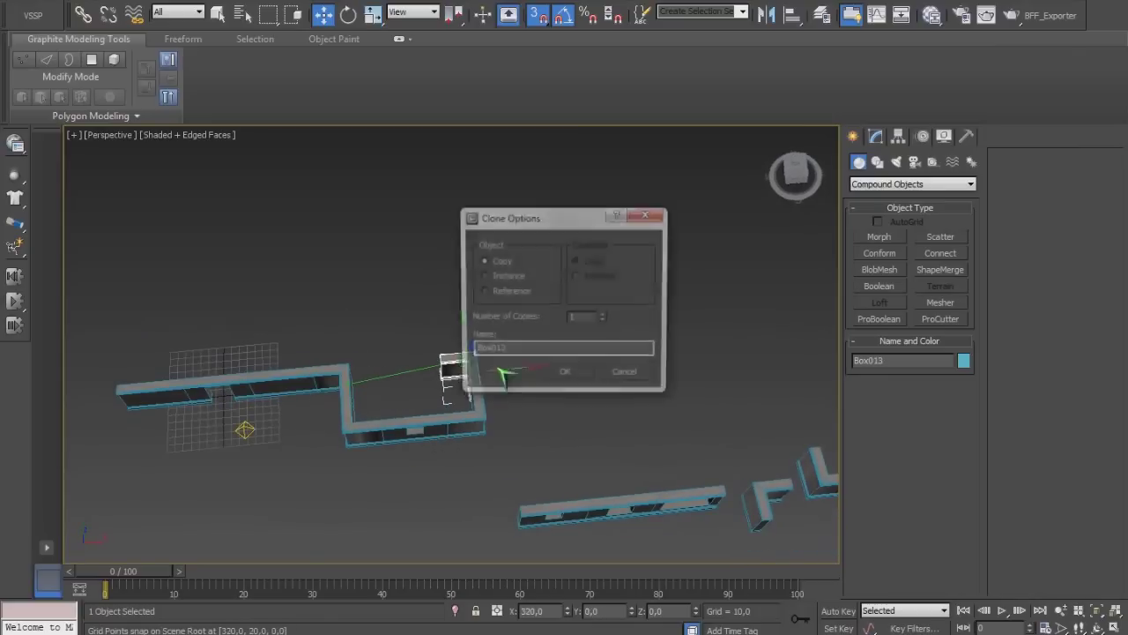
pyautogui.click(567, 373)
pyautogui.press('e')
pyautogui.keyDown('alt'); pyautogui.moveTo(514, 432); pyautogui.dragTo(494, 404, button='middle'); pyautogui.keyUp('alt')
pyautogui.press('w')
pyautogui.keyDown('shift'); pyautogui.moveTo(493, 401); pyautogui.dragTo(564, 335); pyautogui.keyUp('shift')
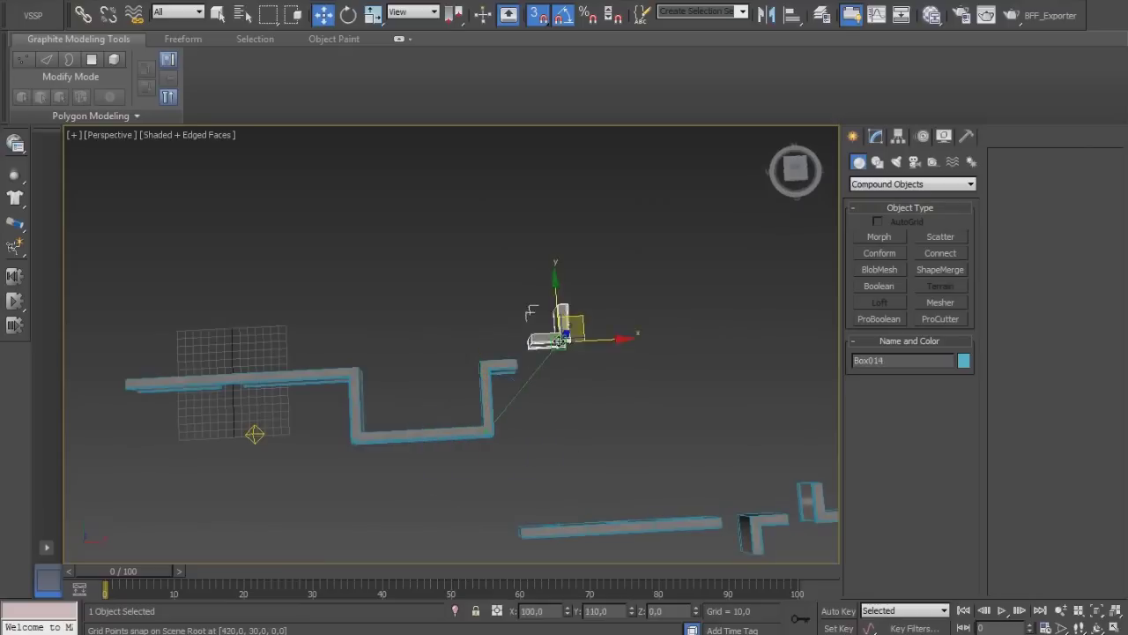
pyautogui.press('Return')
# Make a rotated crossing copy of the bottom wall piece and move it to the zigzag's end
pyautogui.click(681, 526)
pyautogui.press('e')
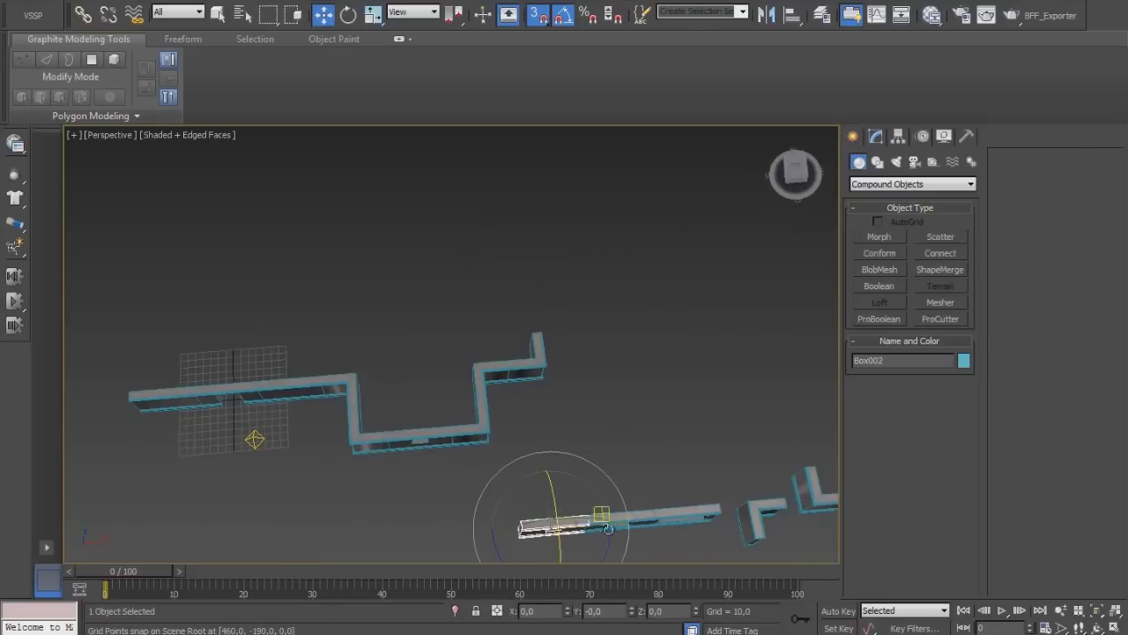
pyautogui.keyDown('shift'); pyautogui.moveTo(605, 520); pyautogui.dragTo(635, 497); pyautogui.keyUp('shift')
pyautogui.click(587, 377)
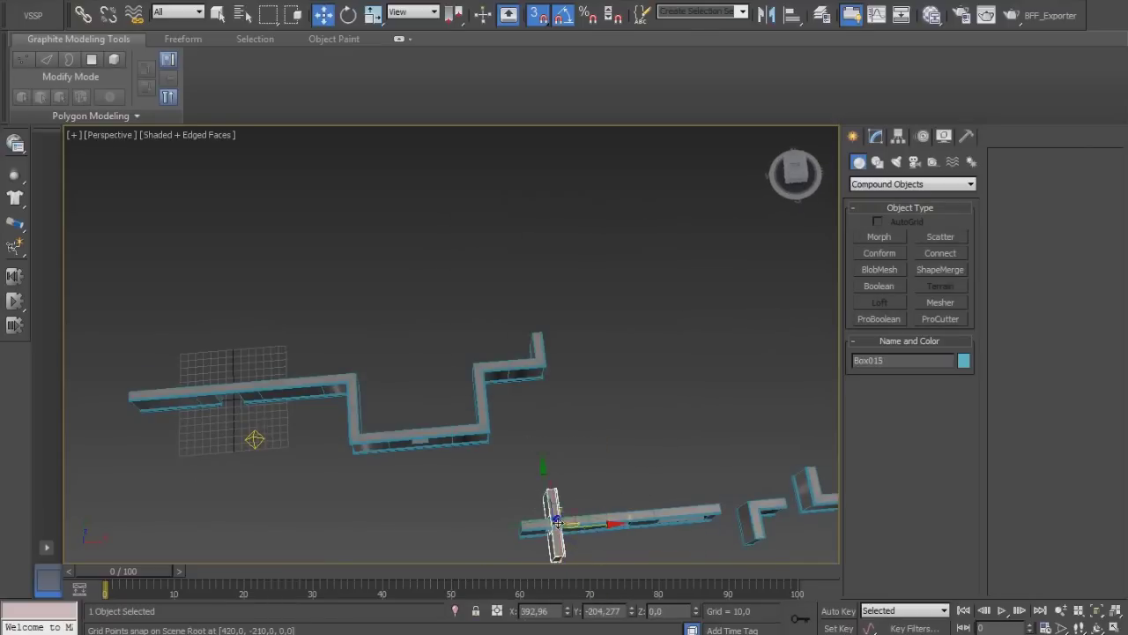
pyautogui.keyDown('alt'); pyautogui.moveTo(581, 495); pyautogui.dragTo(568, 502, button='middle'); pyautogui.keyUp('alt')
pyautogui.moveTo(606, 414)
pyautogui.keyDown('alt'); pyautogui.mouseDown(button='middle')
pyautogui.moveTo(571, 288)
pyautogui.moveTo(458, 371)
pyautogui.mouseUp(button='middle'); pyautogui.keyUp('alt')
pyautogui.click(388, 432)
pyautogui.moveTo(383, 432); pyautogui.dragTo(651, 304)
# Rotate the new piece into line with the wall and add a second piece to the selection
pyautogui.press('e')
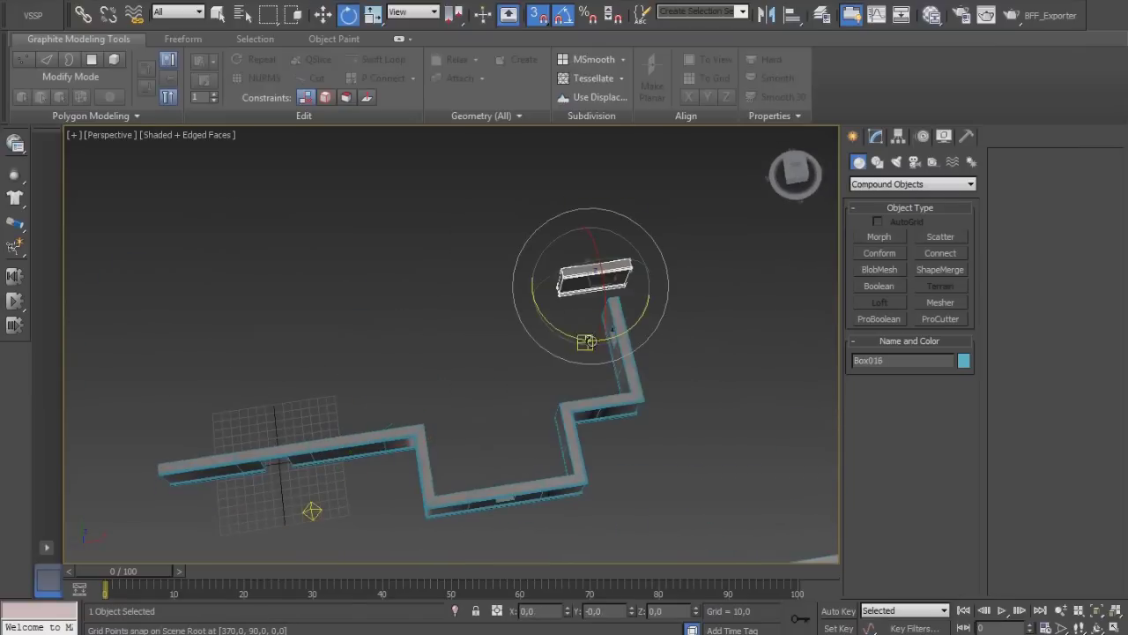
pyautogui.moveTo(587, 333); pyautogui.dragTo(608, 264)
pyautogui.press('w')
pyautogui.moveTo(617, 291)
pyautogui.keyDown('alt'); pyautogui.mouseDown(button='middle')
pyautogui.moveTo(572, 250)
pyautogui.moveTo(617, 388)
pyautogui.mouseUp(button='middle'); pyautogui.keyUp('alt')
pyautogui.keyDown('ctrl'); pyautogui.click(670, 388); pyautogui.keyUp('ctrl')
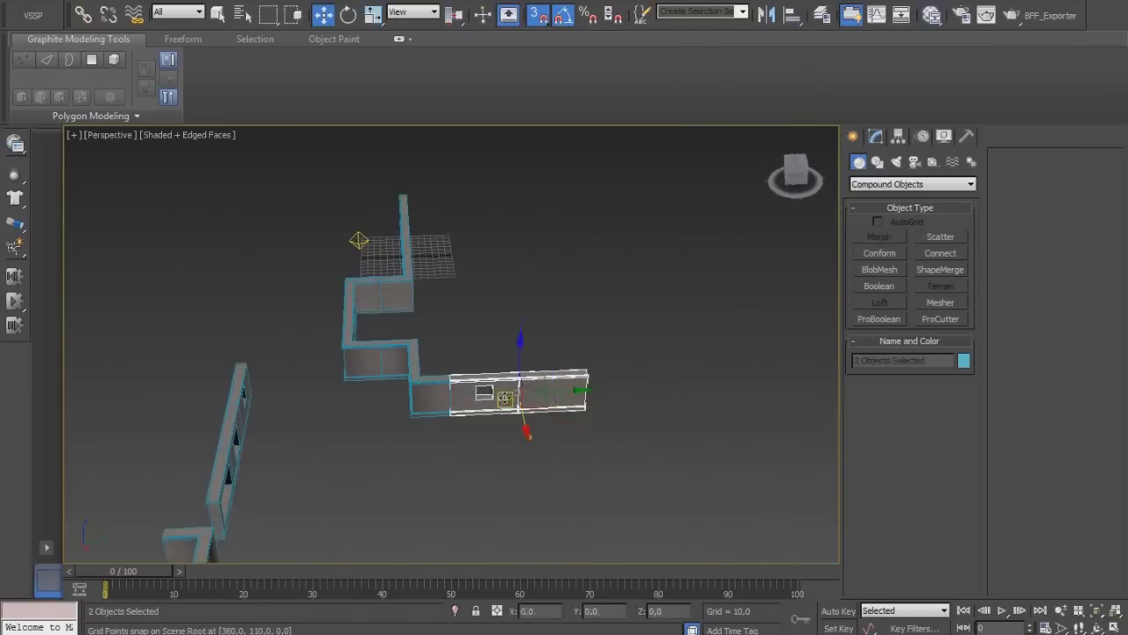
pyautogui.keyDown('alt'); pyautogui.moveTo(655, 433); pyautogui.dragTo(617, 415, button='middle'); pyautogui.keyUp('alt')
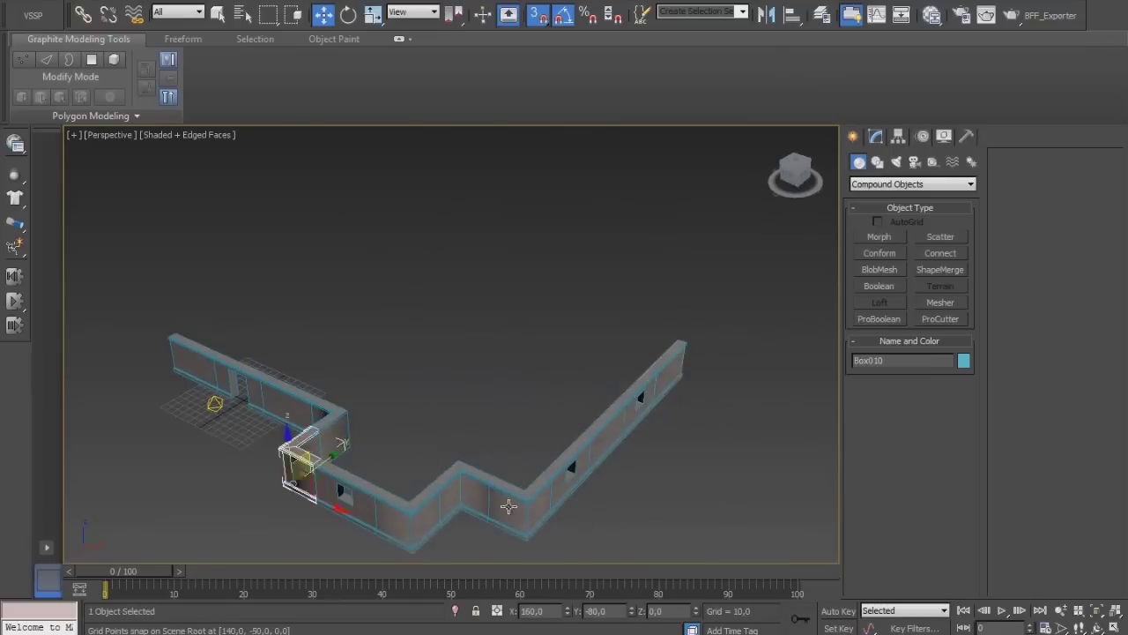
# Move the corner piece to the wall's end and turn it to meet the wall
pyautogui.keyDown('alt'); pyautogui.moveTo(305, 458); pyautogui.dragTo(315, 282, button='middle'); pyautogui.keyUp('alt')
pyautogui.moveTo(315, 283); pyautogui.dragTo(718, 516)
pyautogui.moveTo(692, 447); pyautogui.dragTo(489, 331, button='middle')
pyautogui.press('e')
pyautogui.moveTo(555, 476)
pyautogui.mouseDown()
pyautogui.moveTo(450, 535)
pyautogui.moveTo(463, 546)
pyautogui.mouseUp()
pyautogui.press('w')
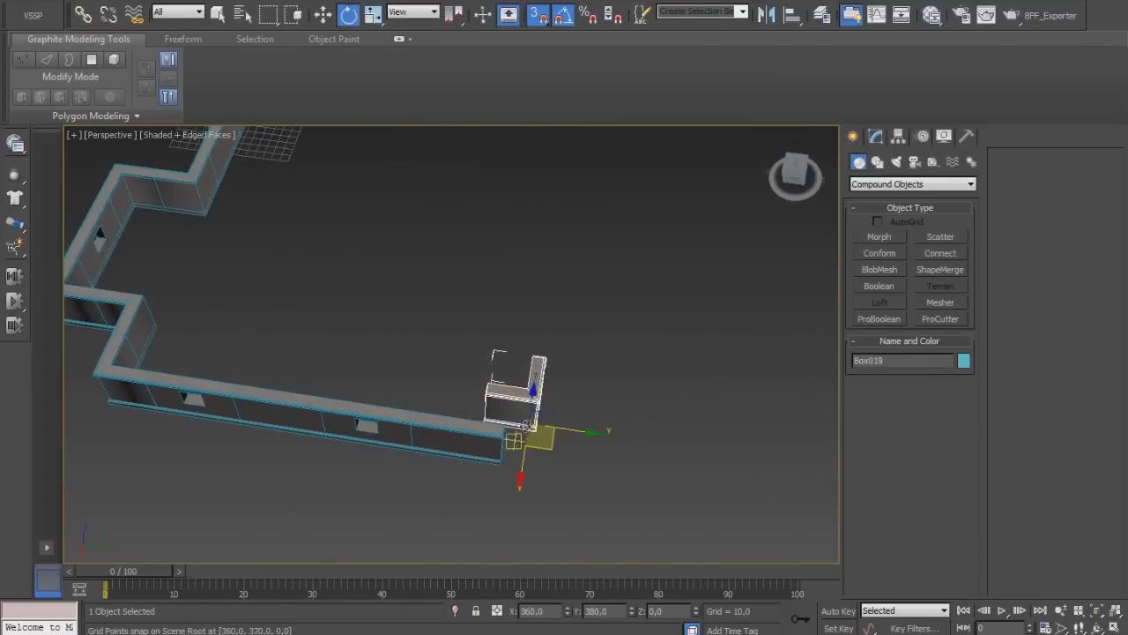
pyautogui.moveTo(546, 476)
pyautogui.keyDown('alt'); pyautogui.mouseDown(button='middle')
pyautogui.moveTo(635, 484)
pyautogui.moveTo(700, 319)
pyautogui.mouseUp(button='middle'); pyautogui.keyUp('alt')
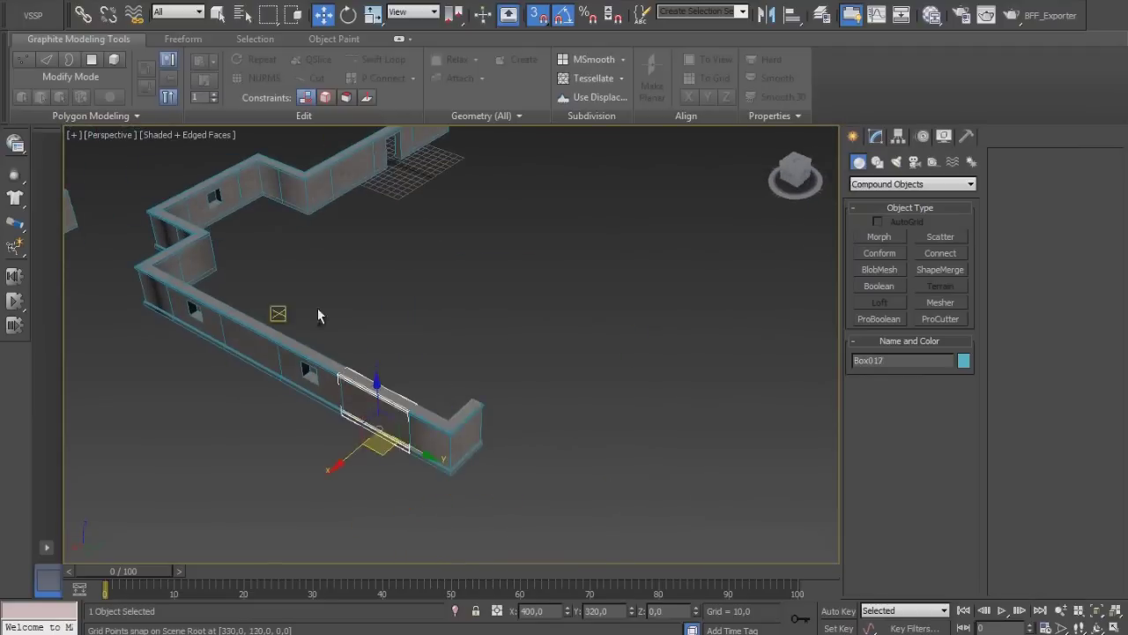
# Clone four wall pieces rotated 90 degrees and extend the front wall with them
pyautogui.moveTo(270, 323); pyautogui.dragTo(188, 309)
pyautogui.press('e')
pyautogui.keyDown('shift'); pyautogui.moveTo(291, 414); pyautogui.dragTo(385, 405); pyautogui.keyUp('shift')
pyautogui.press('Return')
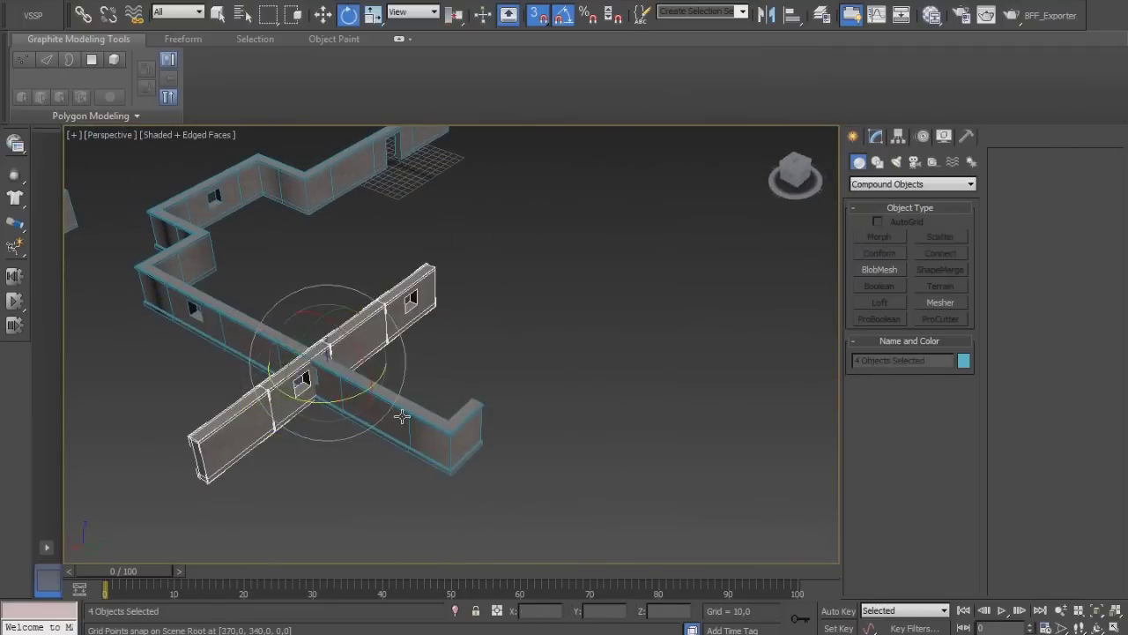
pyautogui.press('w')
pyautogui.moveTo(340, 403); pyautogui.dragTo(611, 361)
pyautogui.keyDown('alt'); pyautogui.moveTo(610, 362); pyautogui.dragTo(566, 345, button='middle'); pyautogui.keyUp('alt')
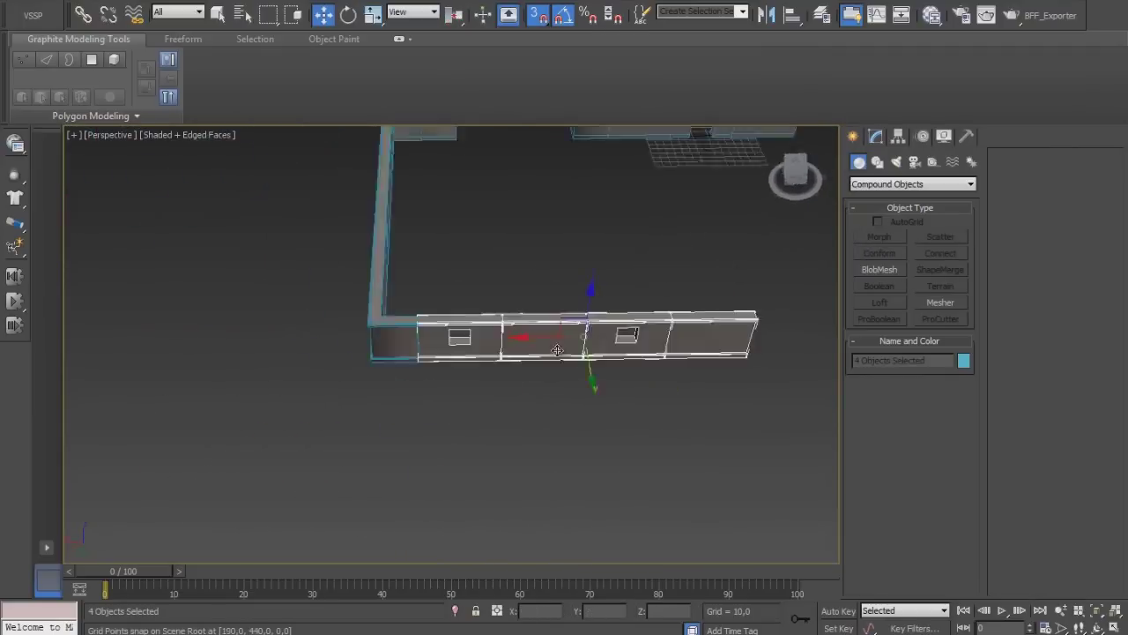
pyautogui.keyDown('shift'); pyautogui.moveTo(566, 345); pyautogui.dragTo(776, 347); pyautogui.keyUp('shift')
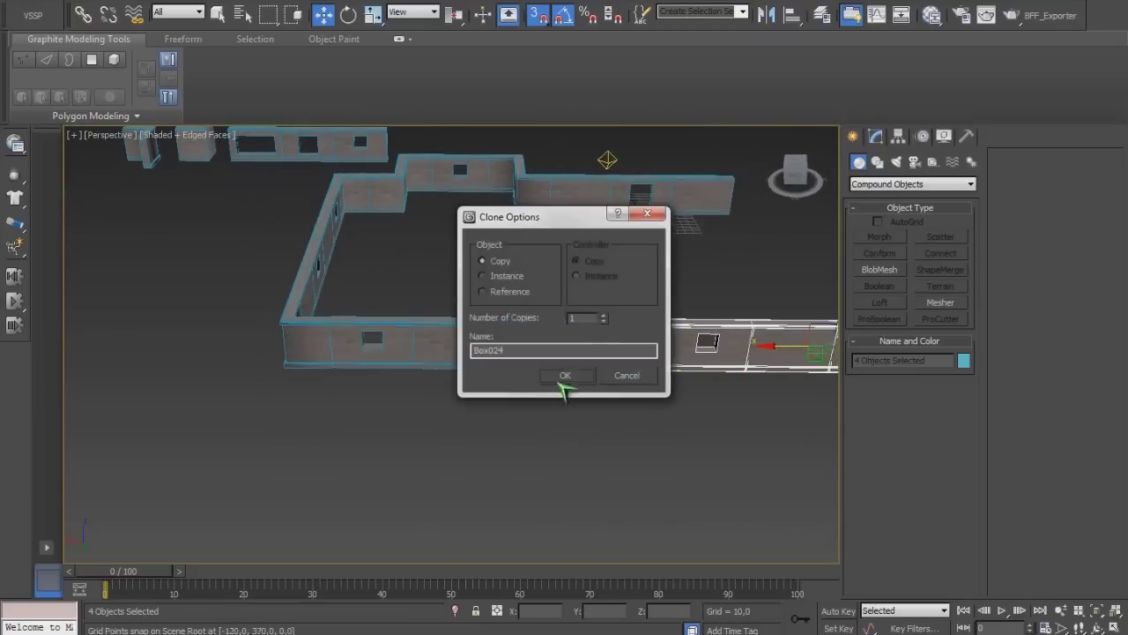
pyautogui.click(569, 374)
# Copy the left-end corner piece to the right end and turn it to close the corner
pyautogui.keyDown('alt'); pyautogui.moveTo(650, 335); pyautogui.dragTo(260, 390, button='middle'); pyautogui.keyUp('alt')
pyautogui.click(140, 420)
pyautogui.keyDown('shift'); pyautogui.moveTo(157, 381); pyautogui.dragTo(787, 399); pyautogui.keyUp('shift')
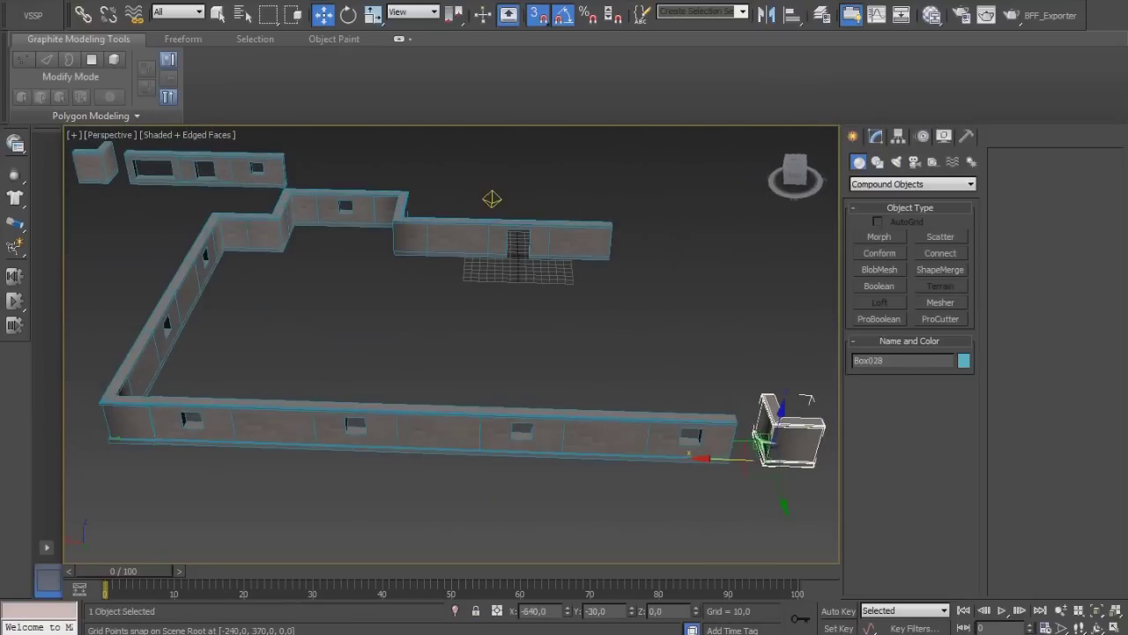
pyautogui.press('Return')
pyautogui.press('e')
pyautogui.moveTo(789, 494); pyautogui.dragTo(822, 520)
pyautogui.moveTo(816, 517)
pyautogui.keyDown('alt'); pyautogui.mouseDown(button='middle')
pyautogui.moveTo(388, 423)
pyautogui.moveTo(209, 206)
pyautogui.mouseUp(button='middle'); pyautogui.keyUp('alt')
# Clone the four left-wall pieces and rotate them into line along the right side
pyautogui.moveTo(209, 206); pyautogui.dragTo(277, 252)
pyautogui.press('w')
pyautogui.keyDown('shift'); pyautogui.moveTo(527, 345); pyautogui.dragTo(605, 391); pyautogui.keyUp('shift')
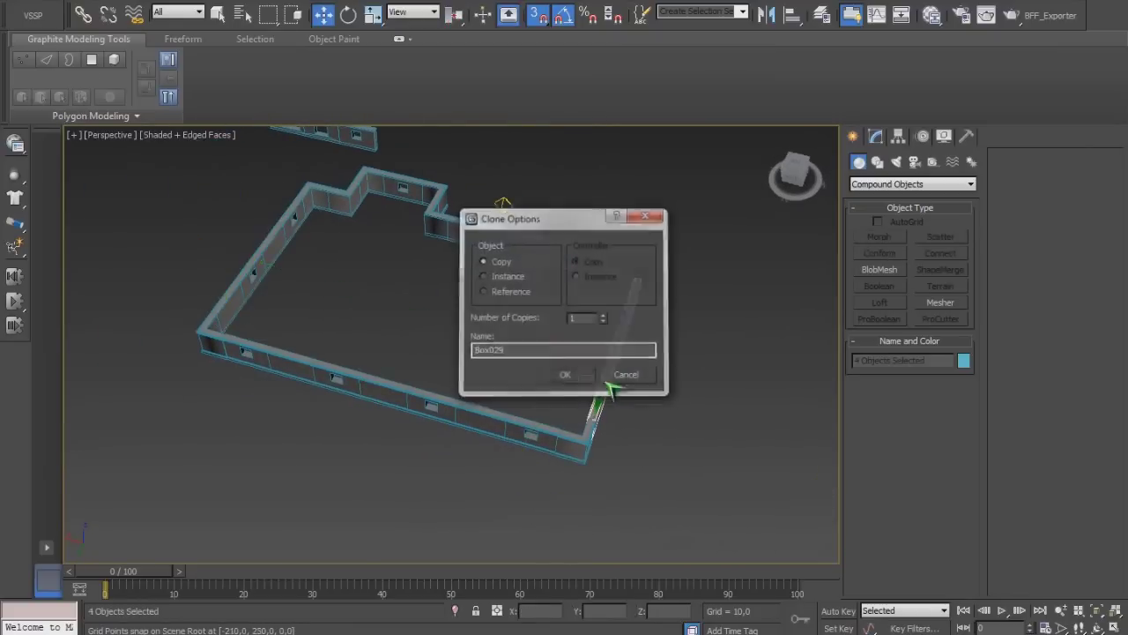
pyautogui.click(570, 373)
pyautogui.press('e')
pyautogui.moveTo(617, 353); pyautogui.dragTo(712, 423)
pyautogui.press('w')
# Copy a wall corner piece over to the left side of the layout
pyautogui.moveTo(611, 368)
pyautogui.keyDown('alt'); pyautogui.mouseDown(button='middle')
pyautogui.moveTo(517, 409)
pyautogui.moveTo(529, 423)
pyautogui.mouseUp(button='middle'); pyautogui.keyUp('alt')
pyautogui.click(746, 455)
pyautogui.keyDown('shift'); pyautogui.moveTo(747, 454); pyautogui.dragTo(353, 434); pyautogui.keyUp('shift')
pyautogui.click(564, 373)
pyautogui.press('e')
pyautogui.press('w')
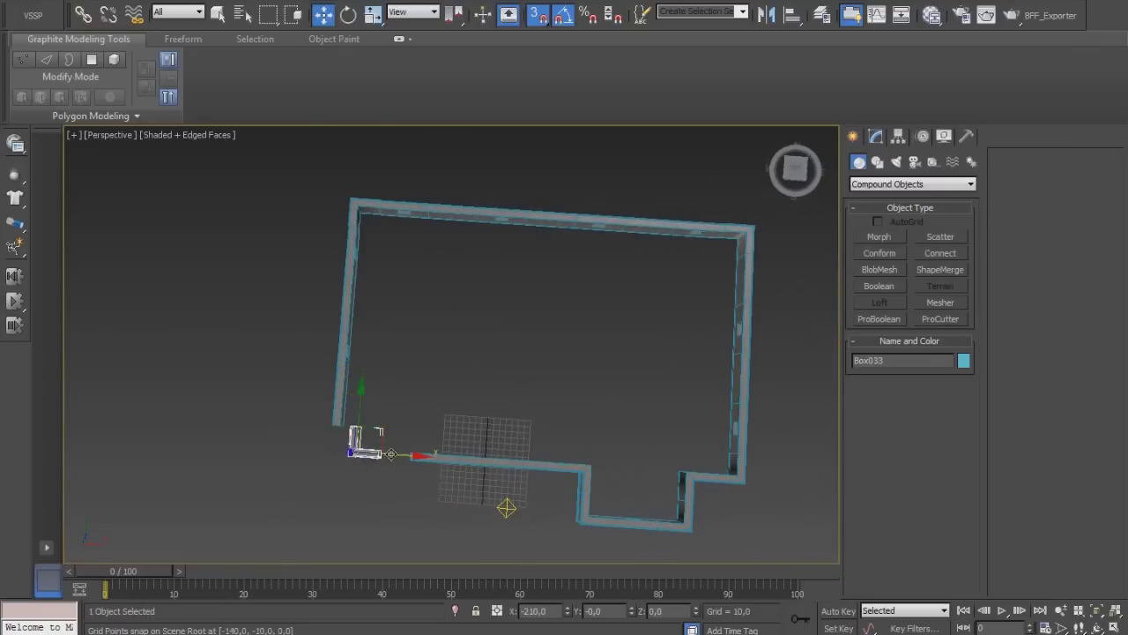
# Clone a top-wall window piece onto the front wall, rotated about 175° to face outward
pyautogui.moveTo(339, 446)
pyautogui.keyDown('alt'); pyautogui.mouseDown(button='middle')
pyautogui.moveTo(428, 378)
pyautogui.moveTo(384, 348)
pyautogui.mouseUp(button='middle'); pyautogui.keyUp('alt')
pyautogui.click(384, 339)
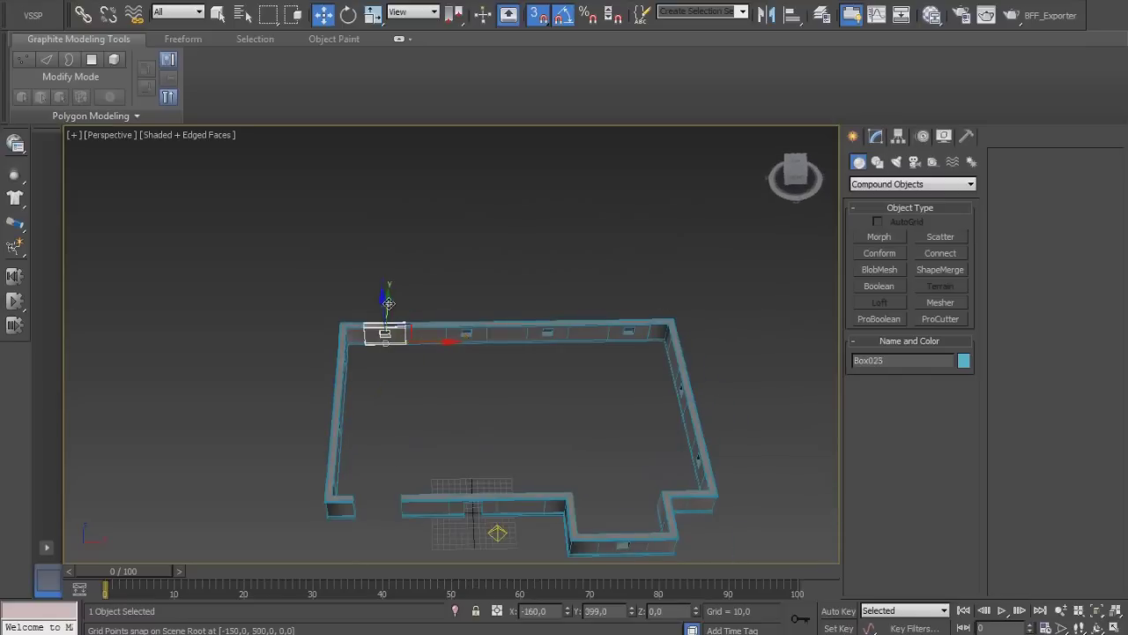
pyautogui.keyDown('shift'); pyautogui.moveTo(389, 303); pyautogui.dragTo(379, 514); pyautogui.keyUp('shift')
pyautogui.click(564, 372)
pyautogui.press('e')
pyautogui.moveTo(436, 540); pyautogui.dragTo(529, 466)
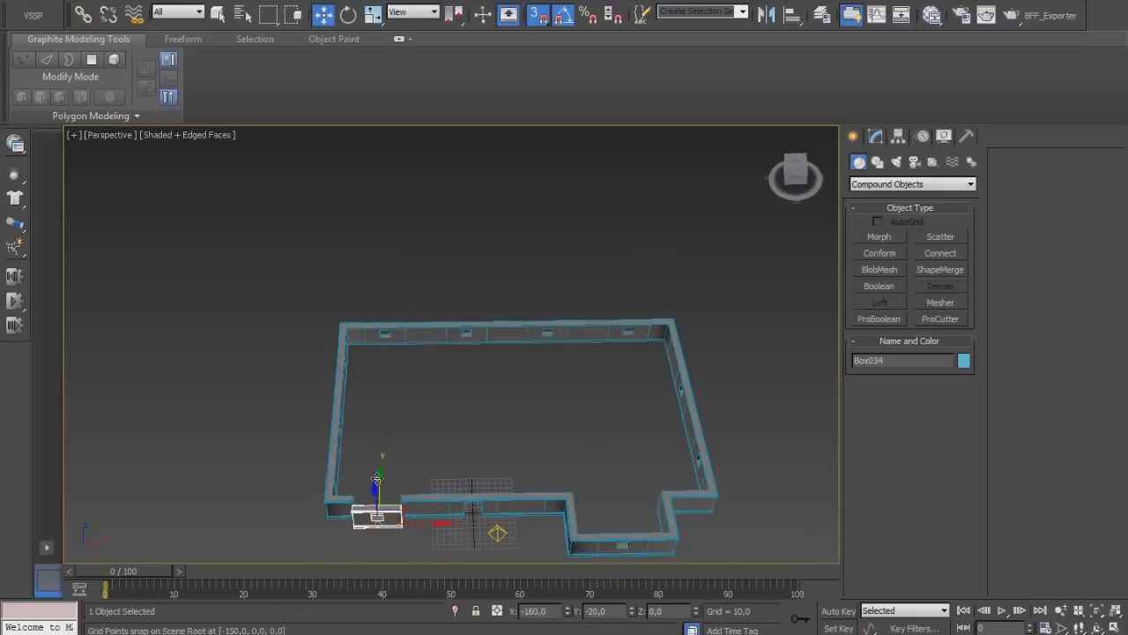
pyautogui.moveTo(389, 500)
pyautogui.keyDown('alt'); pyautogui.mouseDown(button='middle')
pyautogui.moveTo(564, 388)
pyautogui.moveTo(545, 361)
pyautogui.mouseUp(button='middle'); pyautogui.keyUp('alt')
# Select all wall pieces and clone them upward as a second floor
pyautogui.click(567, 385)
pyautogui.scroll(3, 569, 363)
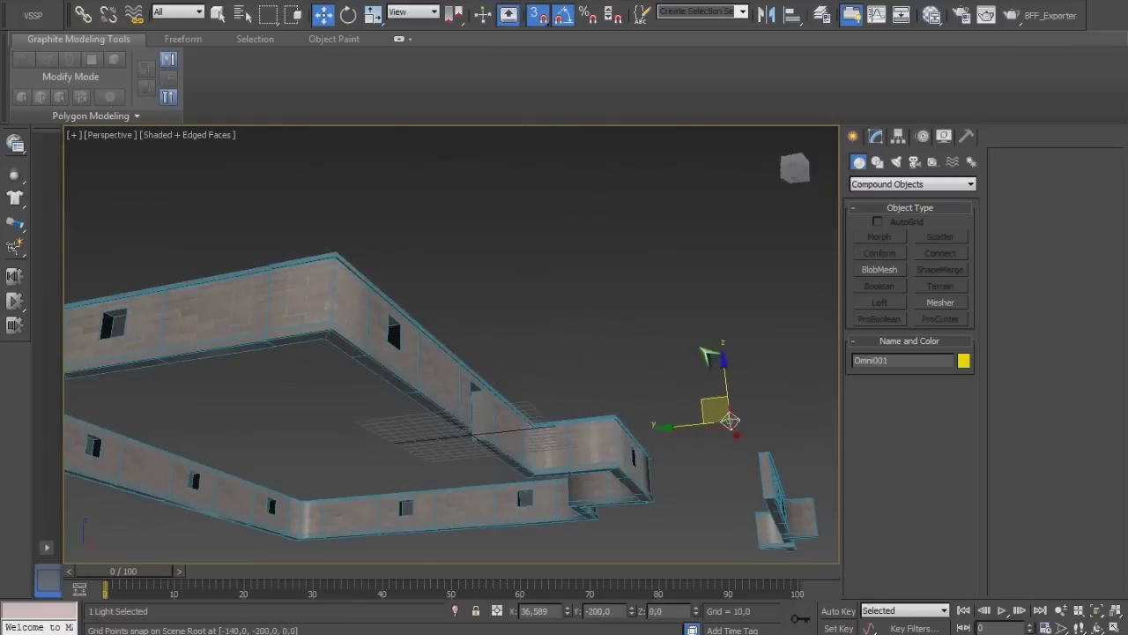
pyautogui.keyDown('alt'); pyautogui.moveTo(685, 240); pyautogui.dragTo(441, 320, button='middle'); pyautogui.keyUp('alt')
pyautogui.moveTo(156, 264); pyautogui.dragTo(781, 464)
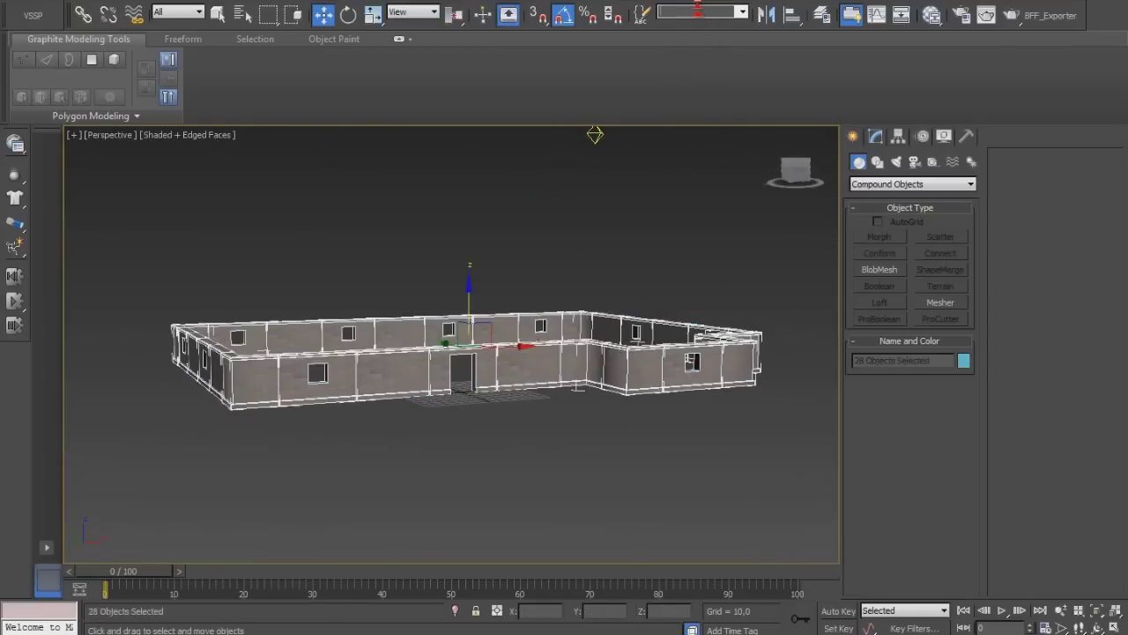
pyautogui.keyDown('shift'); pyautogui.moveTo(467, 293); pyautogui.dragTo(467, 253); pyautogui.keyUp('shift')
pyautogui.press('Return')
# Clone the walls upward again with Number of Copies set to 2
pyautogui.moveTo(546, 451)
pyautogui.keyDown('alt'); pyautogui.mouseDown(button='middle')
pyautogui.moveTo(664, 446)
pyautogui.moveTo(529, 450)
pyautogui.mouseUp(button='middle'); pyautogui.keyUp('alt')
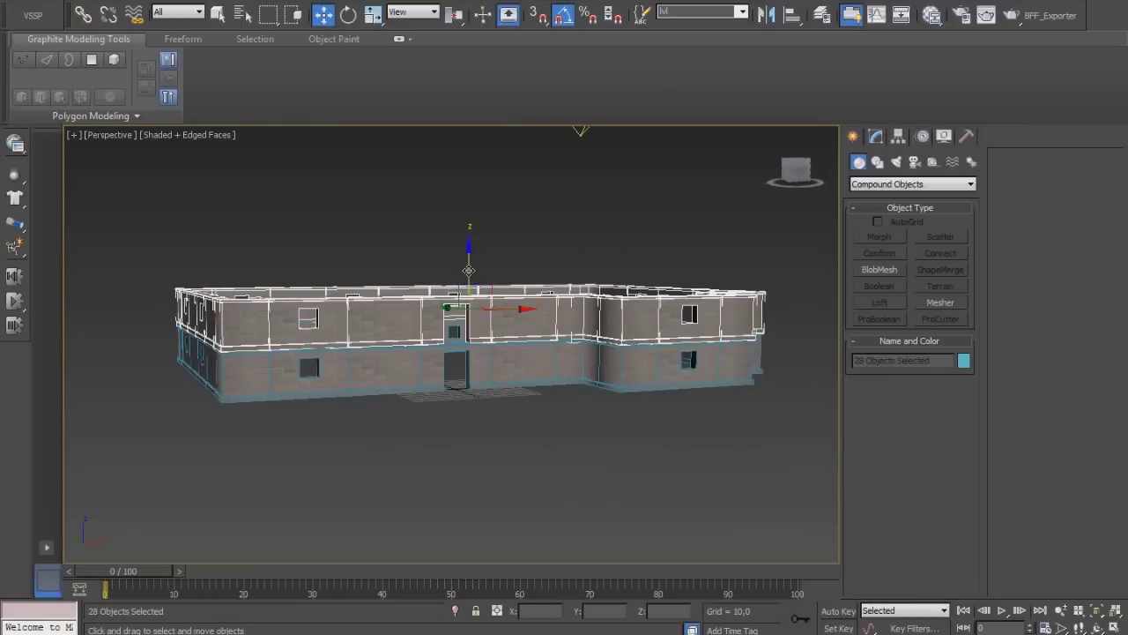
pyautogui.keyDown('shift'); pyautogui.moveTo(468, 270); pyautogui.dragTo(468, 231); pyautogui.keyUp('shift')
pyautogui.click(604, 315)
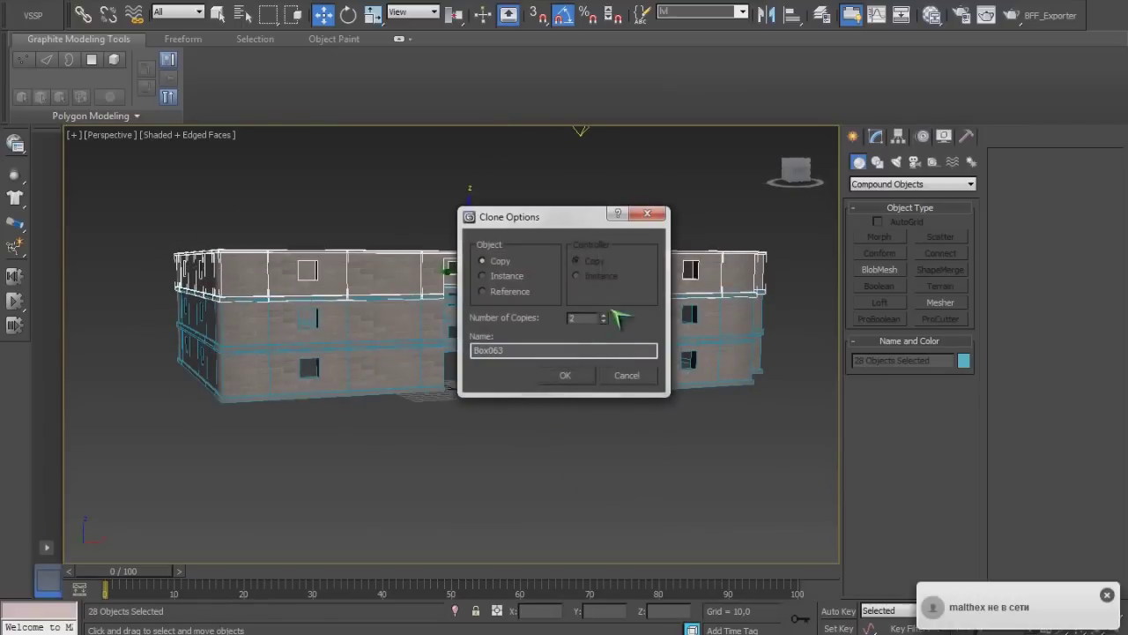
pyautogui.click(565, 375)
# Copy the top floor up two more levels and quick-render the five-storey building
pyautogui.moveTo(532, 471)
pyautogui.keyDown('alt'); pyautogui.mouseDown(button='middle')
pyautogui.moveTo(505, 490)
pyautogui.moveTo(470, 244)
pyautogui.mouseUp(button='middle'); pyautogui.keyUp('alt')
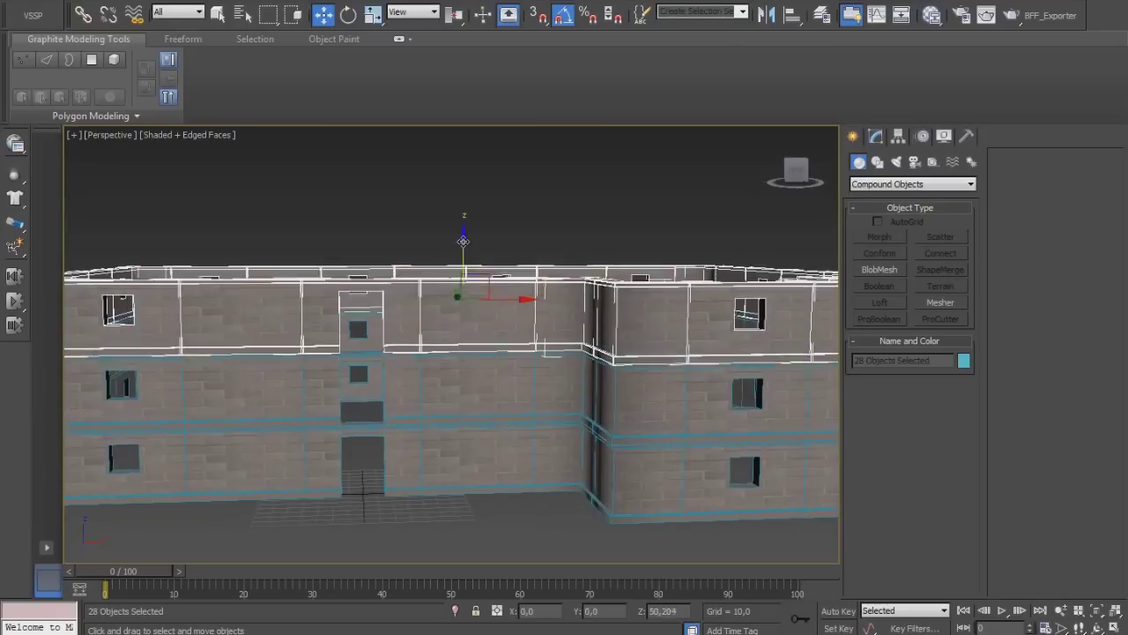
pyautogui.keyDown('shift'); pyautogui.moveTo(470, 245); pyautogui.dragTo(462, 191); pyautogui.keyUp('shift')
pyautogui.click(565, 375)
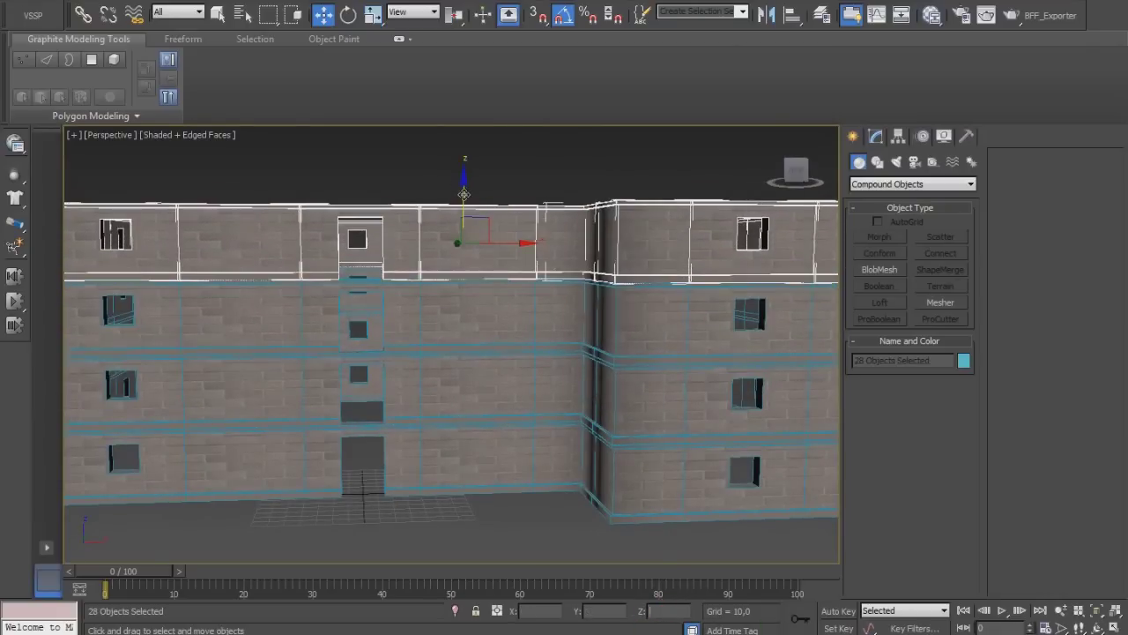
pyautogui.keyDown('shift'); pyautogui.moveTo(462, 238); pyautogui.dragTo(462, 187); pyautogui.keyUp('shift')
pyautogui.click(565, 374)
pyautogui.scroll(-4, 608, 480)
pyautogui.hotkey('shift', 'q')
pyautogui.click(432, 388)
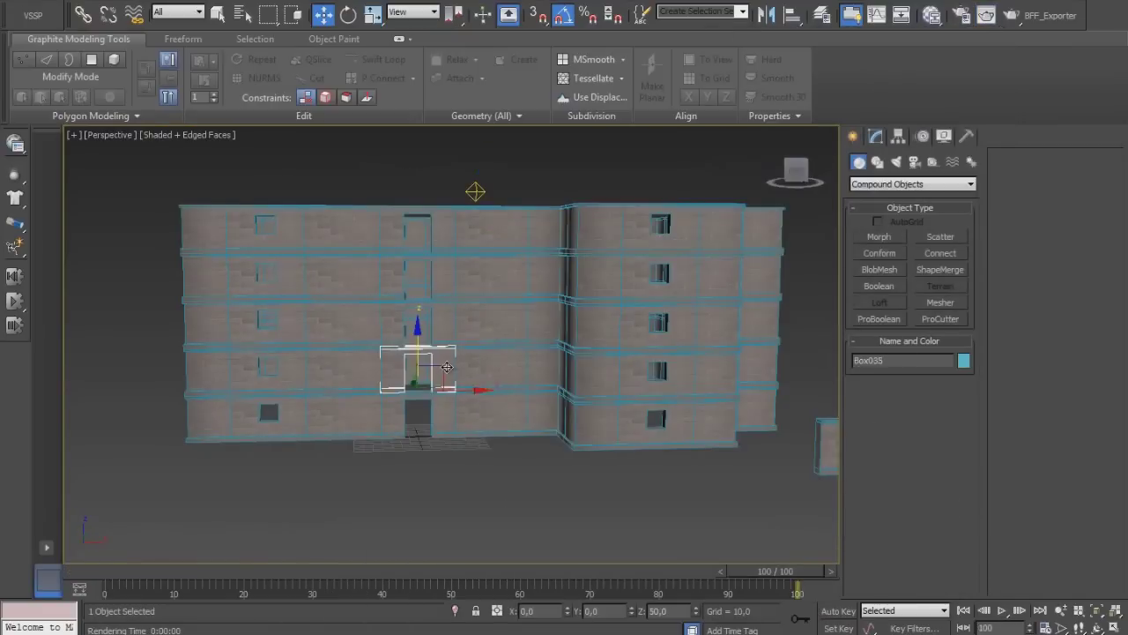
# Align two window pieces onto the facade wall
pyautogui.moveTo(447, 367); pyautogui.dragTo(301, 367, button='middle')
pyautogui.click(776, 445)
pyautogui.click(376, 360)
pyautogui.click(574, 444)
pyautogui.moveTo(577, 437)
pyautogui.mouseDown(button='middle')
pyautogui.moveTo(422, 447)
pyautogui.moveTo(598, 376)
pyautogui.moveTo(691, 363)
pyautogui.moveTo(421, 373)
pyautogui.mouseUp(button='middle')
pyautogui.hotkey('alt', 'a')
pyautogui.click(421, 373)
pyautogui.click(574, 433)
pyautogui.press('e')
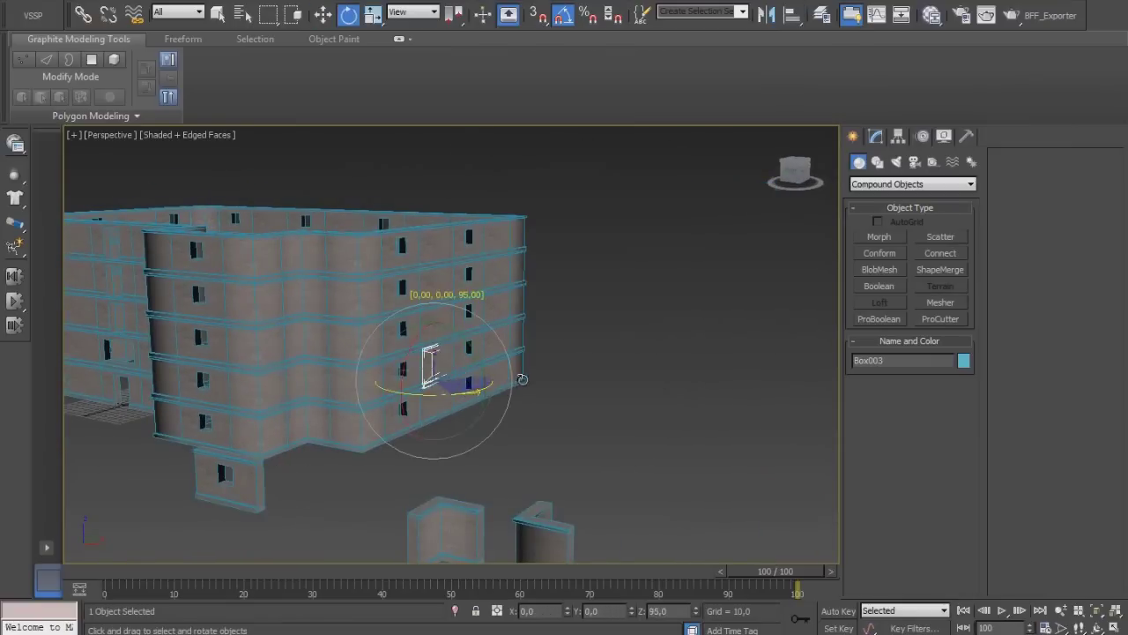
# In Front view, clone the lower window piece up through the upper floors
pyautogui.moveTo(522, 379)
pyautogui.keyDown('alt'); pyautogui.mouseDown(button='middle')
pyautogui.moveTo(426, 423)
pyautogui.moveTo(385, 320)
pyautogui.moveTo(481, 253)
pyautogui.mouseUp(button='middle'); pyautogui.keyUp('alt')
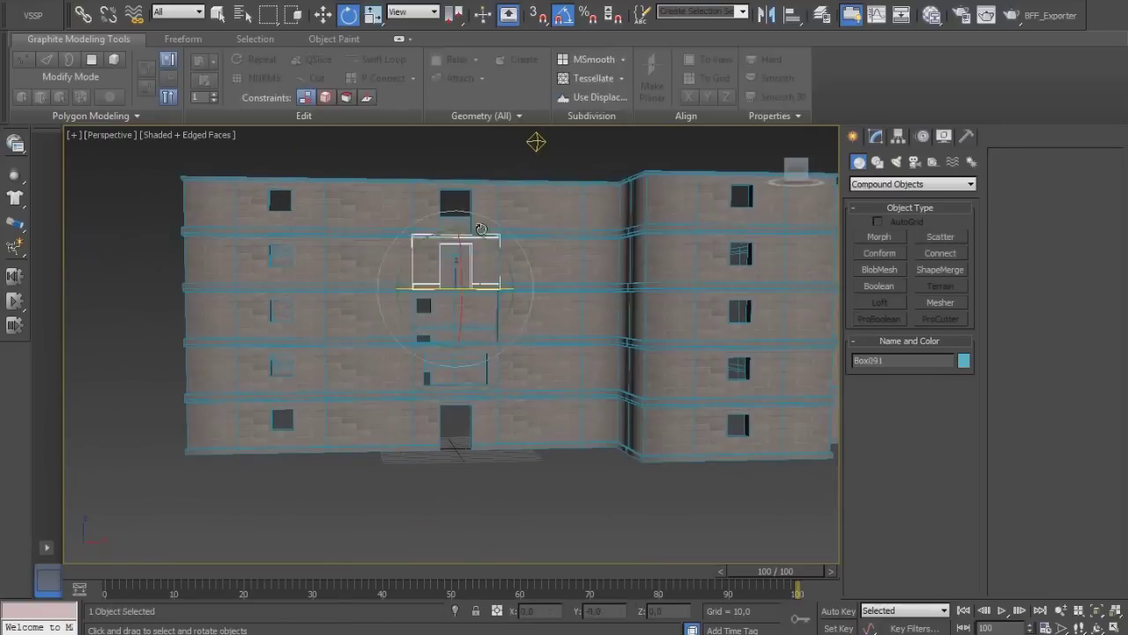
pyautogui.click(484, 349)
pyautogui.press('w')
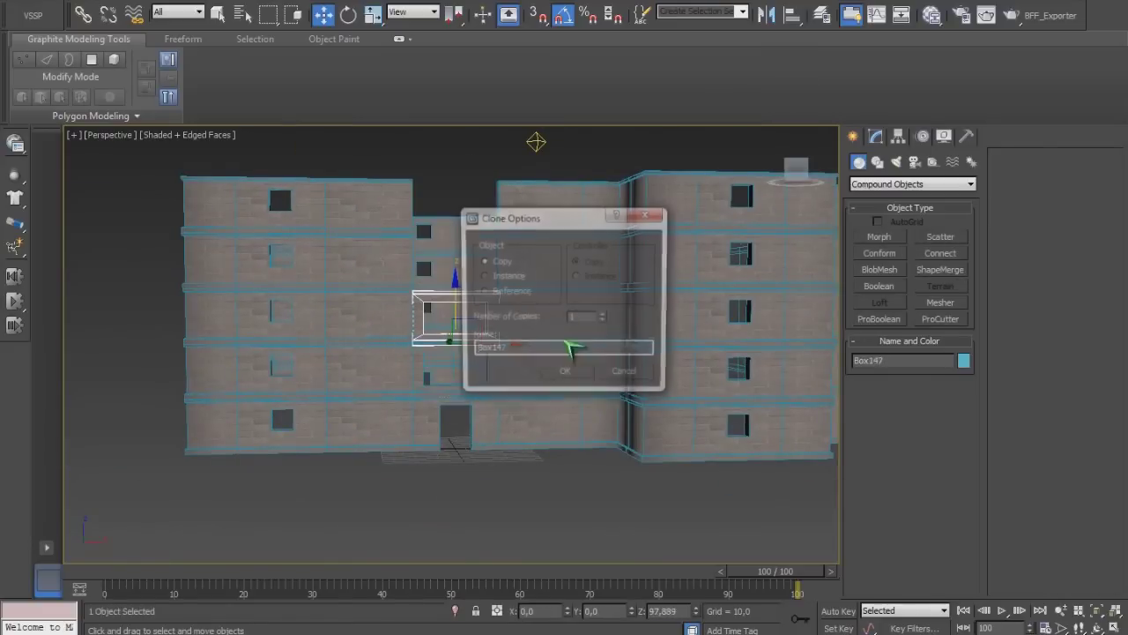
pyautogui.press('f')
pyautogui.keyDown('shift'); pyautogui.moveTo(441, 315); pyautogui.dragTo(479, 314); pyautogui.keyUp('shift')
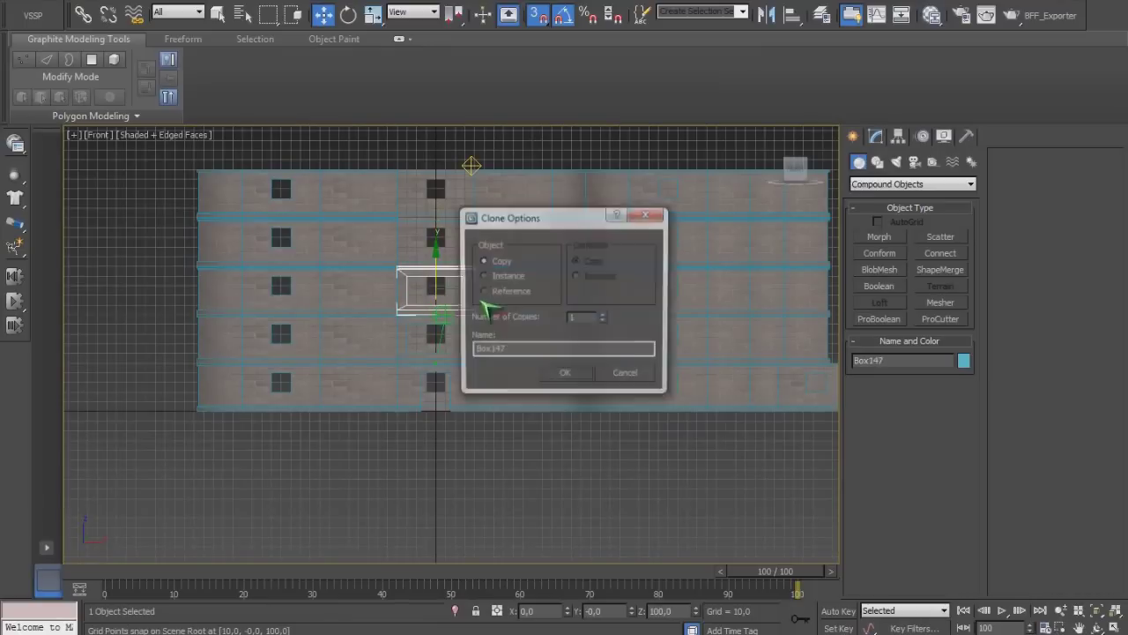
pyautogui.click(565, 375)
pyautogui.press('p')
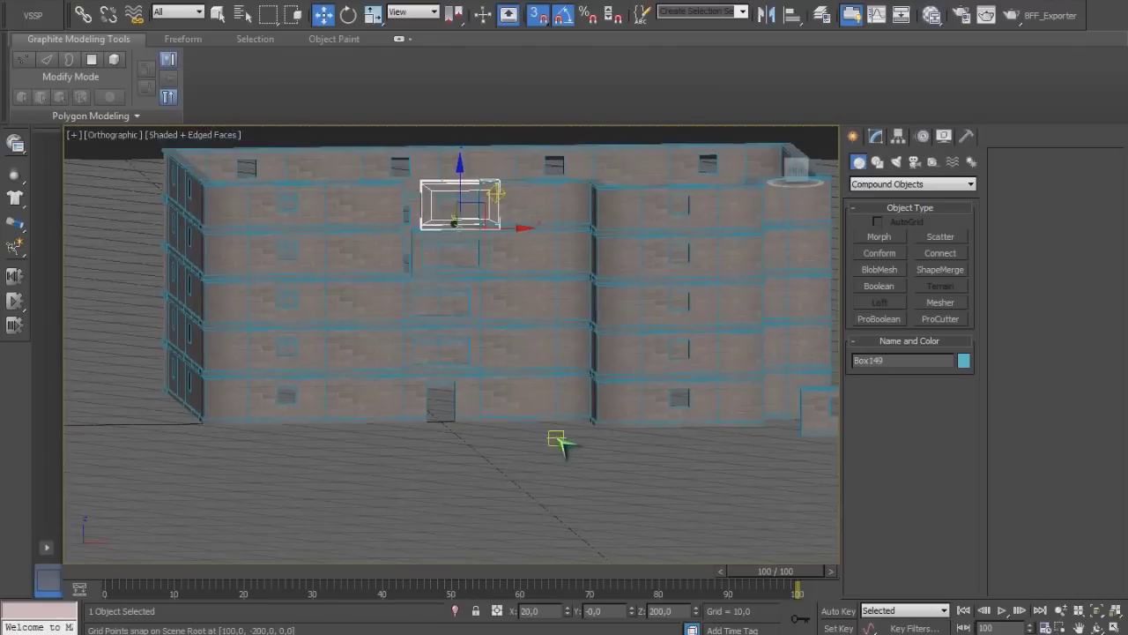
# Test-render the whole building, then close the render window
pyautogui.keyDown('alt'); pyautogui.moveTo(558, 443); pyautogui.dragTo(517, 471, button='middle'); pyautogui.keyUp('alt')
pyautogui.scroll(3, 566, 320)
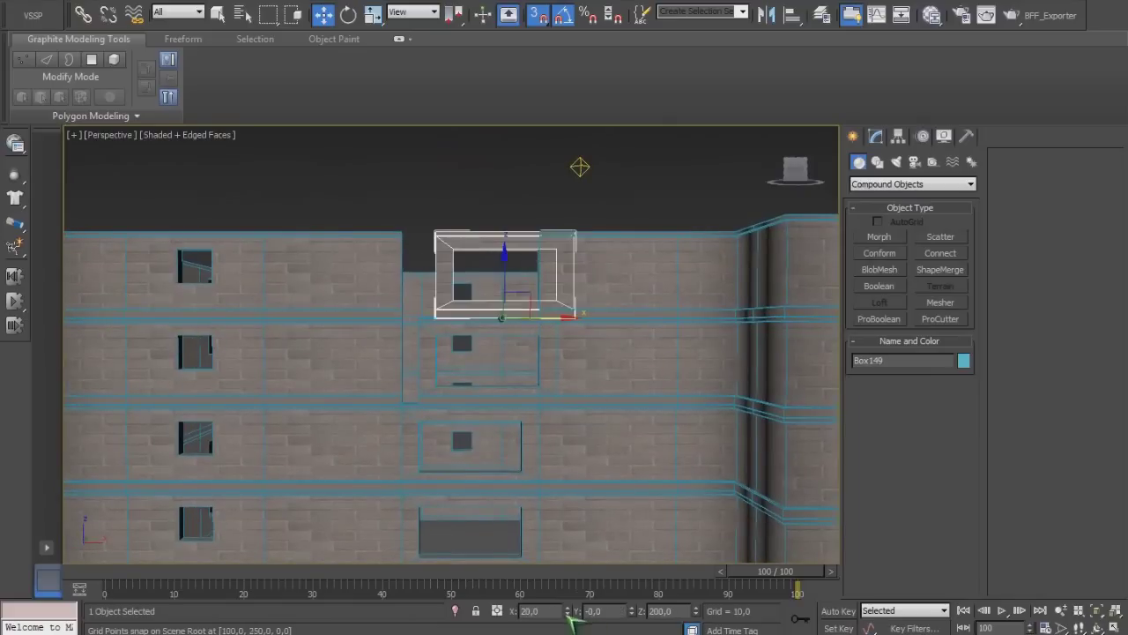
pyautogui.keyDown('alt'); pyautogui.moveTo(571, 600); pyautogui.dragTo(612, 315, button='middle'); pyautogui.keyUp('alt')
pyautogui.scroll(-5, 612, 315)
pyautogui.keyDown('alt'); pyautogui.moveTo(711, 456); pyautogui.dragTo(683, 414, button='middle'); pyautogui.keyUp('alt')
pyautogui.hotkey('shift', 'q')
pyautogui.click(798, 156)
pyautogui.click(875, 136)
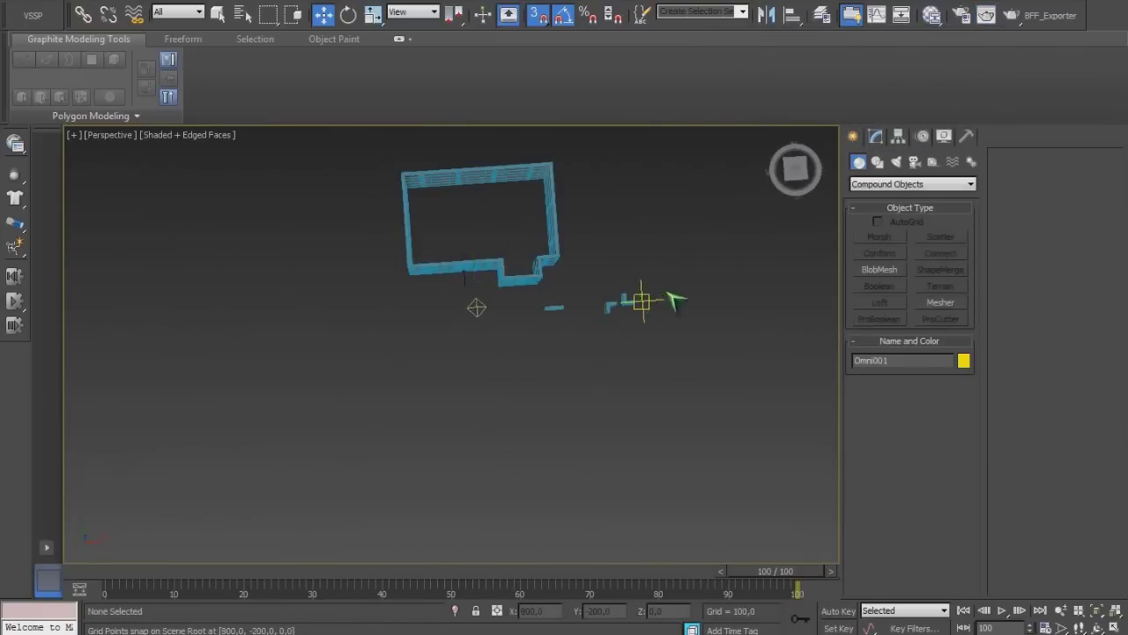
# Clone the omni light twice around the building and render it from two outside angles
pyautogui.moveTo(612, 214)
pyautogui.keyDown('shift'); pyautogui.mouseDown()
pyautogui.moveTo(449, 146)
pyautogui.moveTo(429, 126)
pyautogui.mouseUp(); pyautogui.keyUp('shift')
pyautogui.click(564, 373)
pyautogui.click(564, 373)
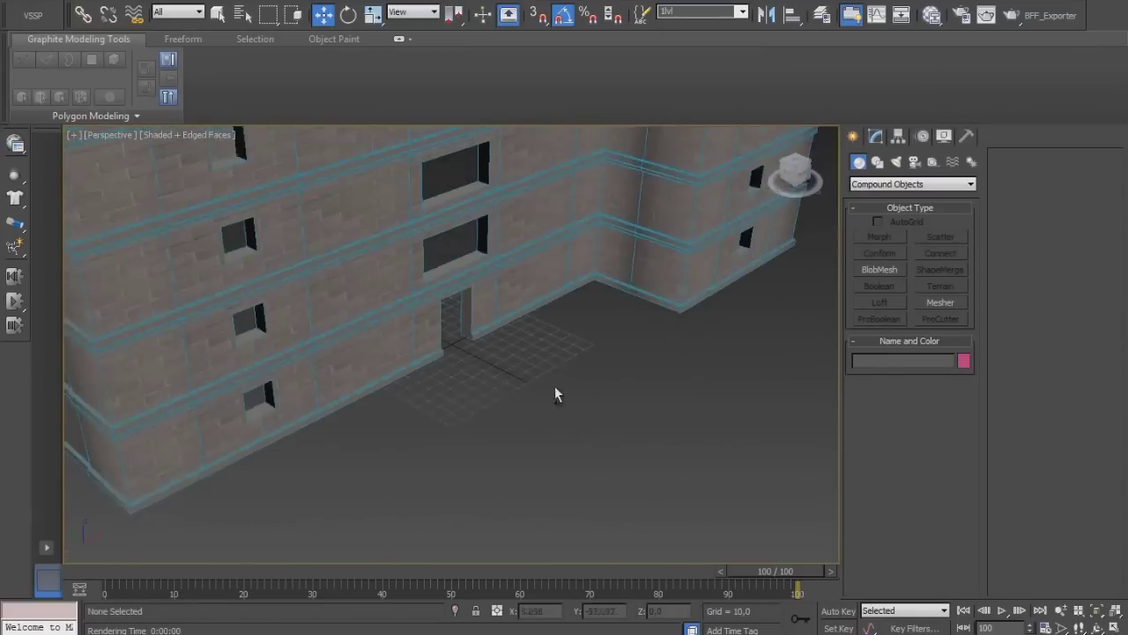
pyautogui.hotkey('shift', 'q')
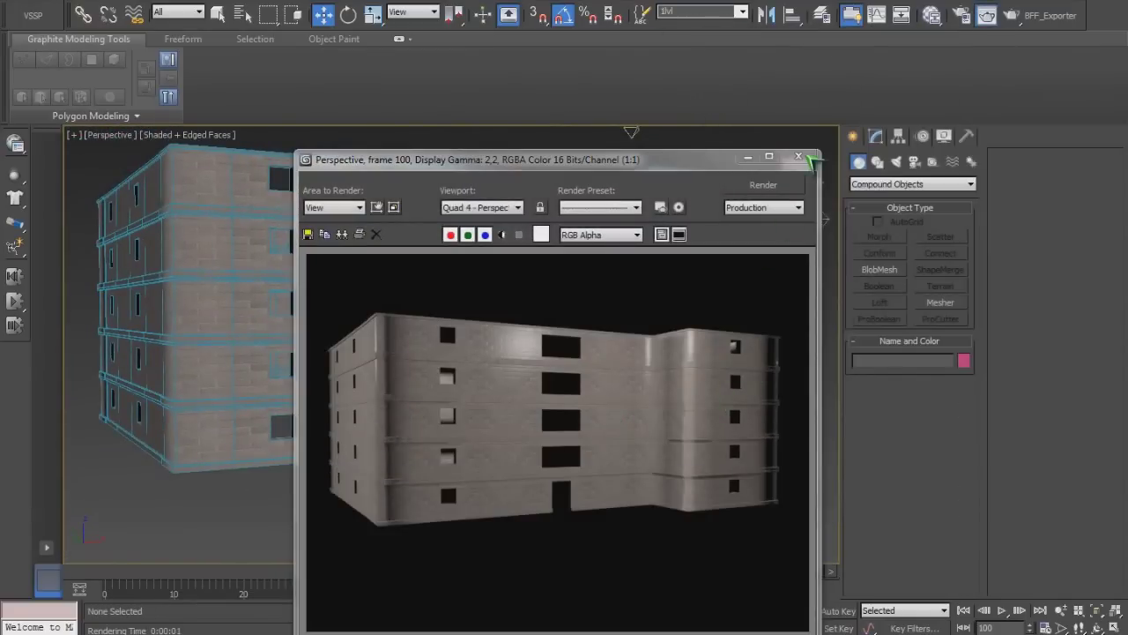
pyautogui.click(813, 157)
pyautogui.hotkey('shift', 'q')
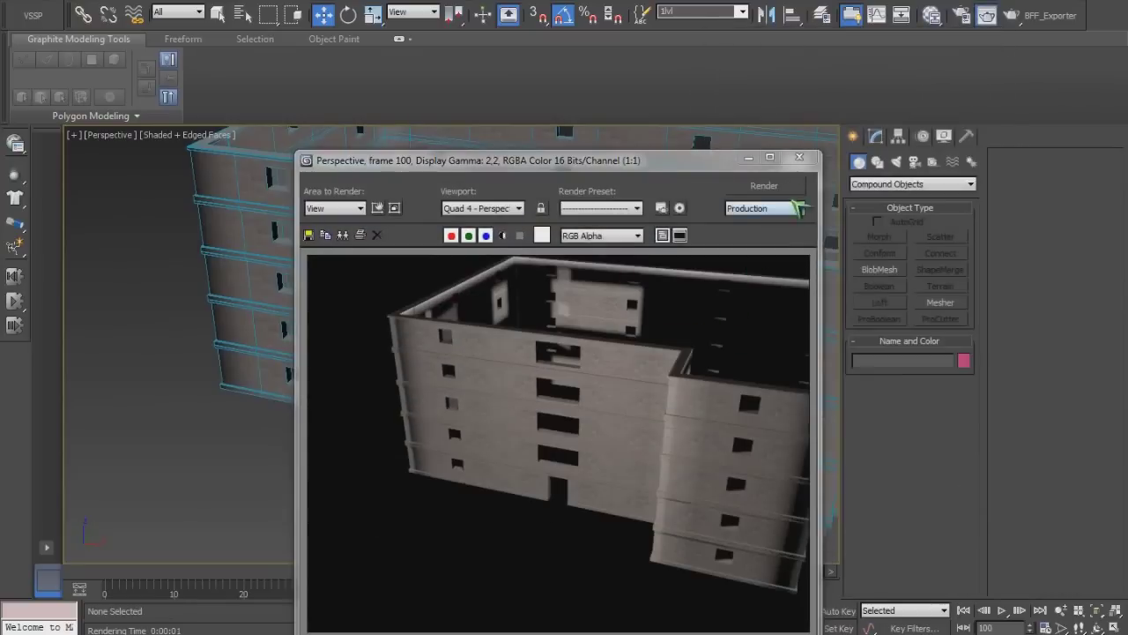
pyautogui.click(799, 159)
# Copy another omni light to a new position and render a side view of the building
pyautogui.scroll(-3, 459, 218)
pyautogui.click(459, 219)
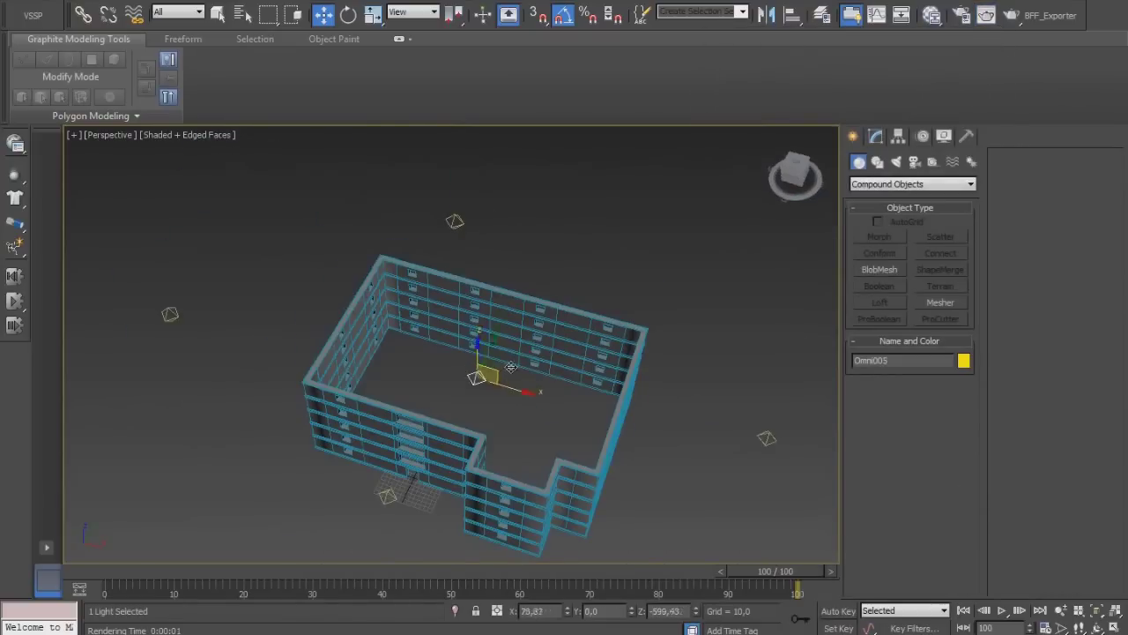
pyautogui.keyDown('shift'); pyautogui.moveTo(510, 366); pyautogui.dragTo(529, 378); pyautogui.keyUp('shift')
pyautogui.click(564, 373)
pyautogui.keyDown('alt'); pyautogui.moveTo(564, 373); pyautogui.dragTo(653, 432, button='middle'); pyautogui.keyUp('alt')
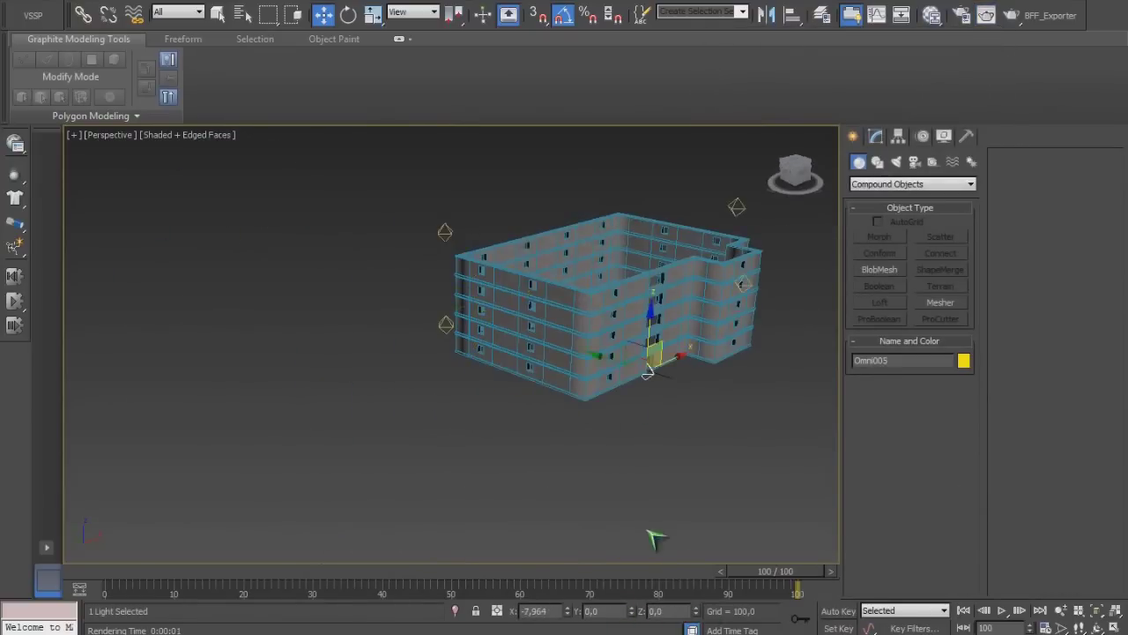
pyautogui.keyDown('alt'); pyautogui.moveTo(547, 370); pyautogui.dragTo(450, 369, button='middle'); pyautogui.keyUp('alt')
pyautogui.scroll(4, 450, 368)
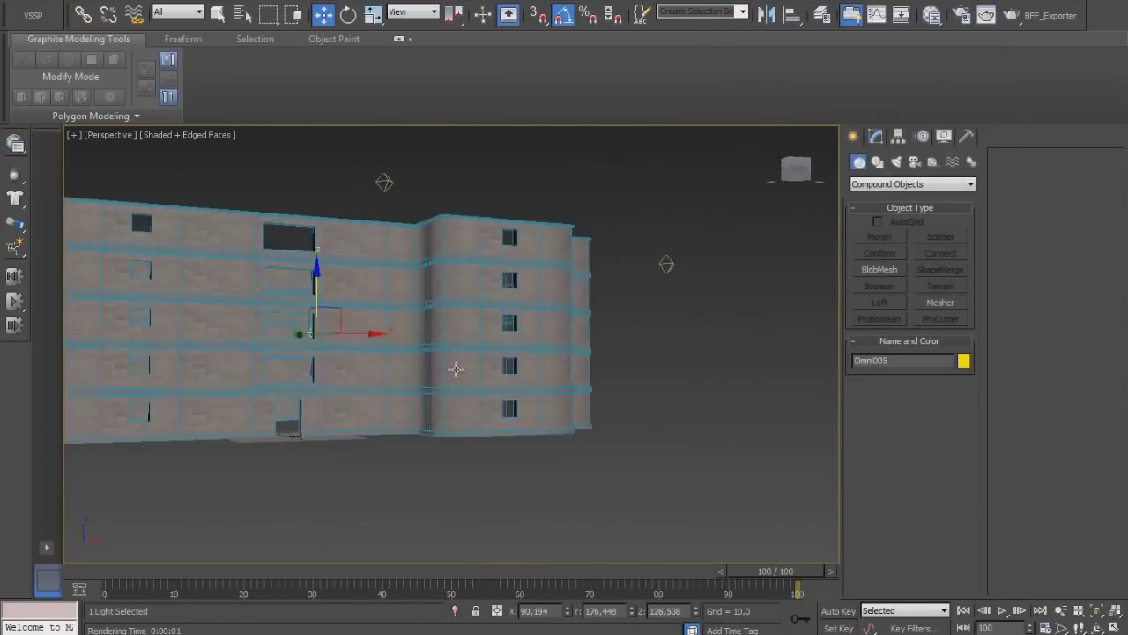
pyautogui.hotkey('shift', 'q')
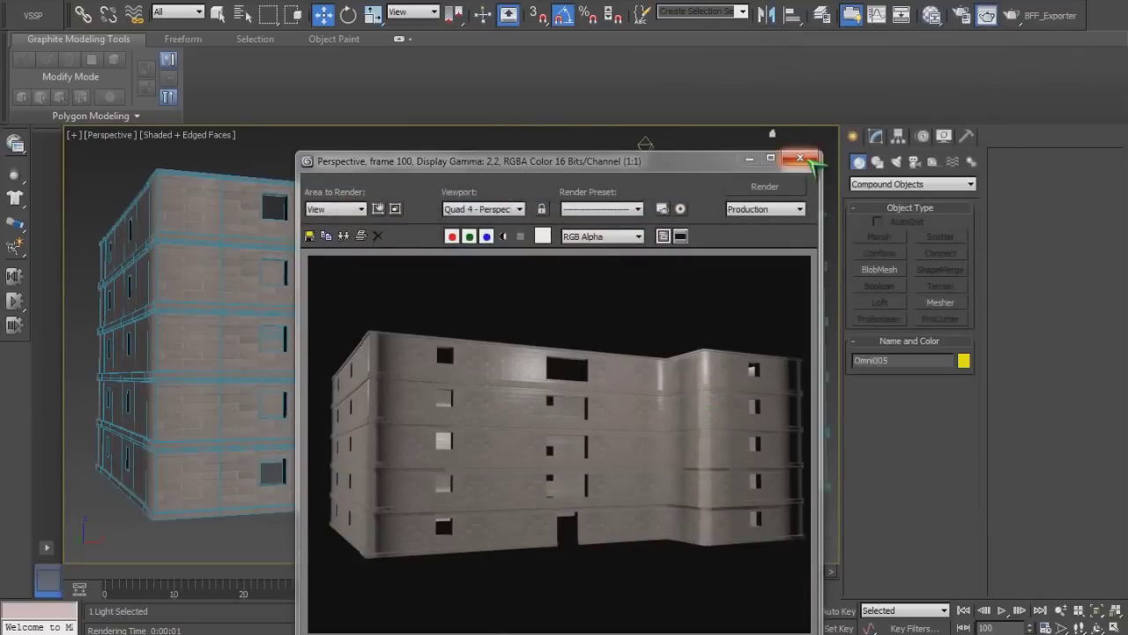
pyautogui.click(801, 159)
# Render a close-up of the building corner and an upward view of the walls
pyautogui.scroll(3, 634, 347)
pyautogui.scroll(2, 574, 371)
pyautogui.hotkey('shift', 'q')
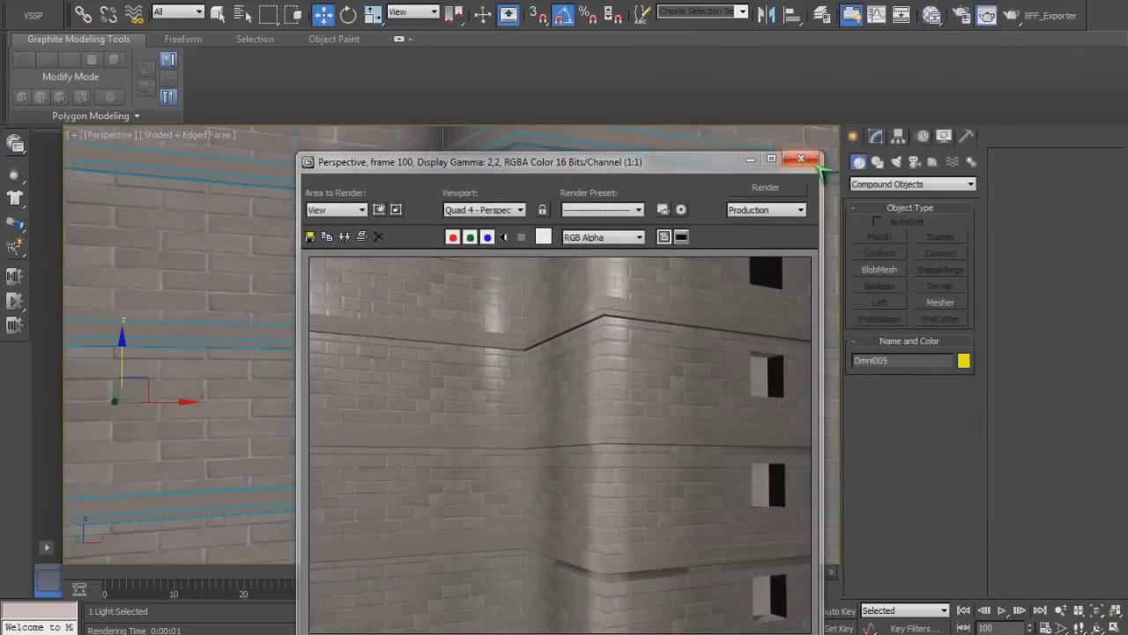
pyautogui.click(800, 159)
pyautogui.click(685, 466)
pyautogui.keyDown('alt'); pyautogui.moveTo(685, 466); pyautogui.dragTo(573, 393, button='middle'); pyautogui.keyUp('alt')
pyautogui.hotkey('shift', 'q')
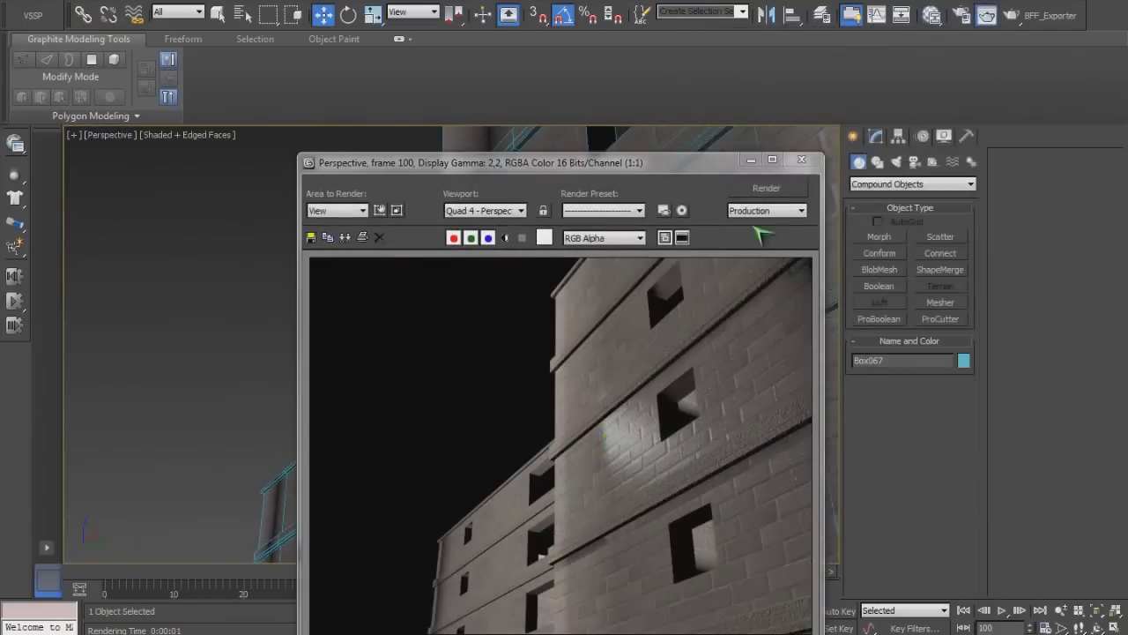
# Set the environment background colour to light blue (117, 171, 253) and re-render
pyautogui.press('8')
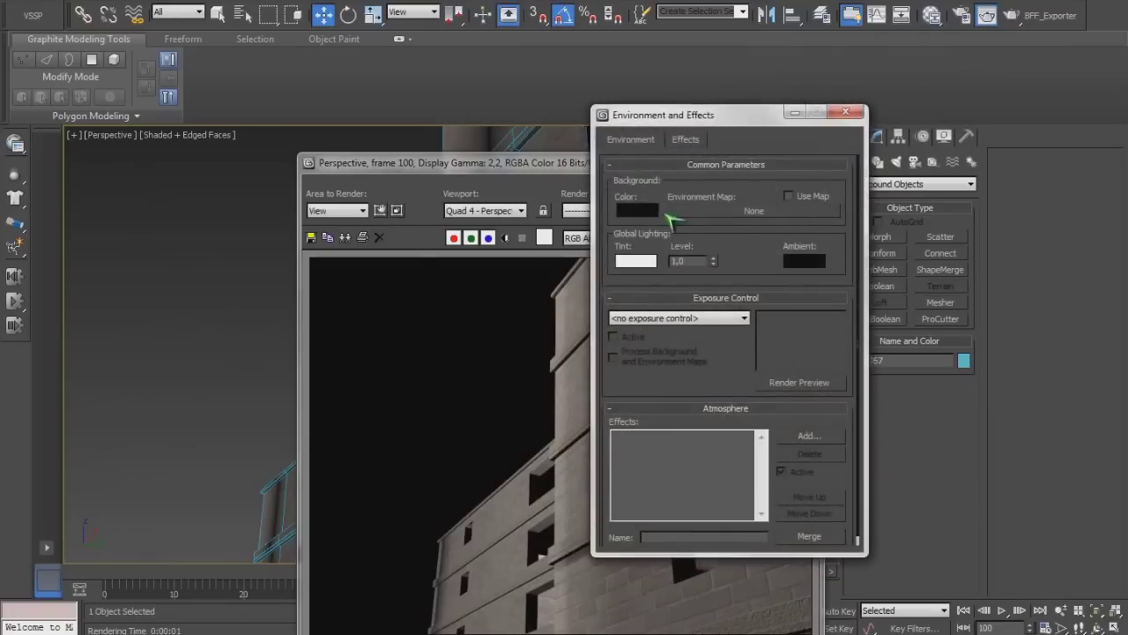
pyautogui.click(635, 205)
pyautogui.click(389, 66)
pyautogui.moveTo(458, 66); pyautogui.dragTo(460, 107)
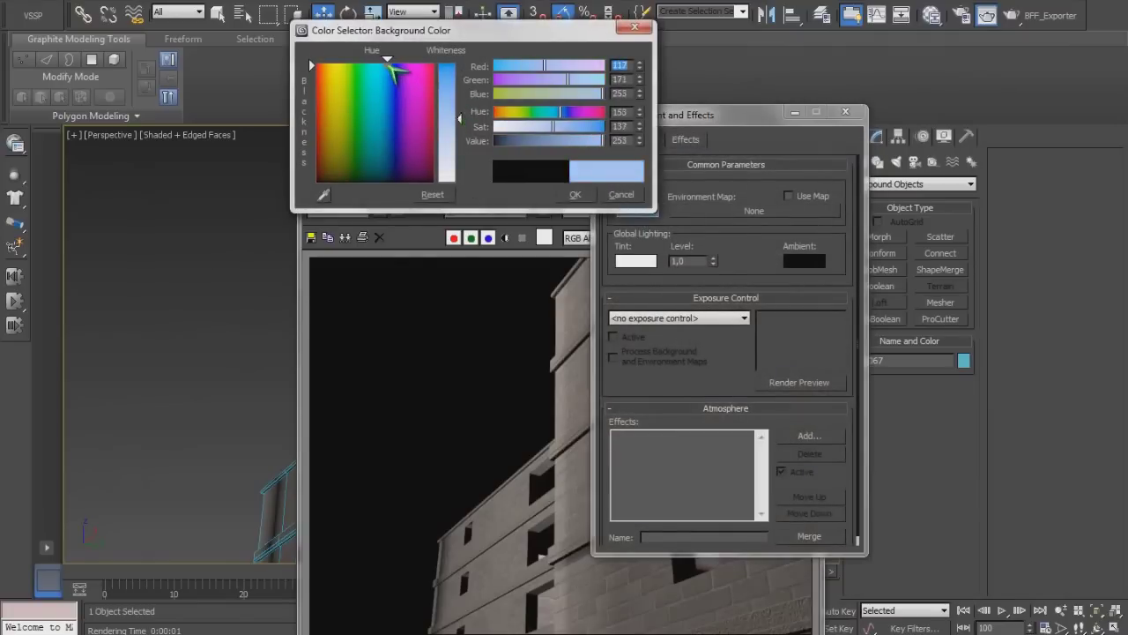
pyautogui.click(576, 195)
pyautogui.hotkey('shift', 'q')
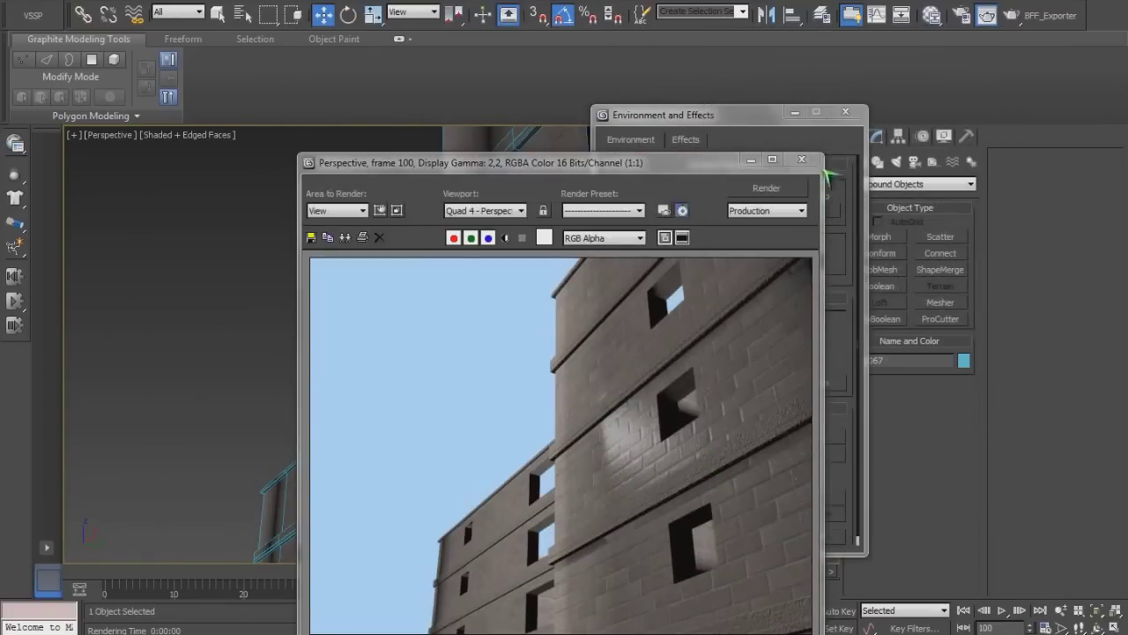
pyautogui.click(801, 159)
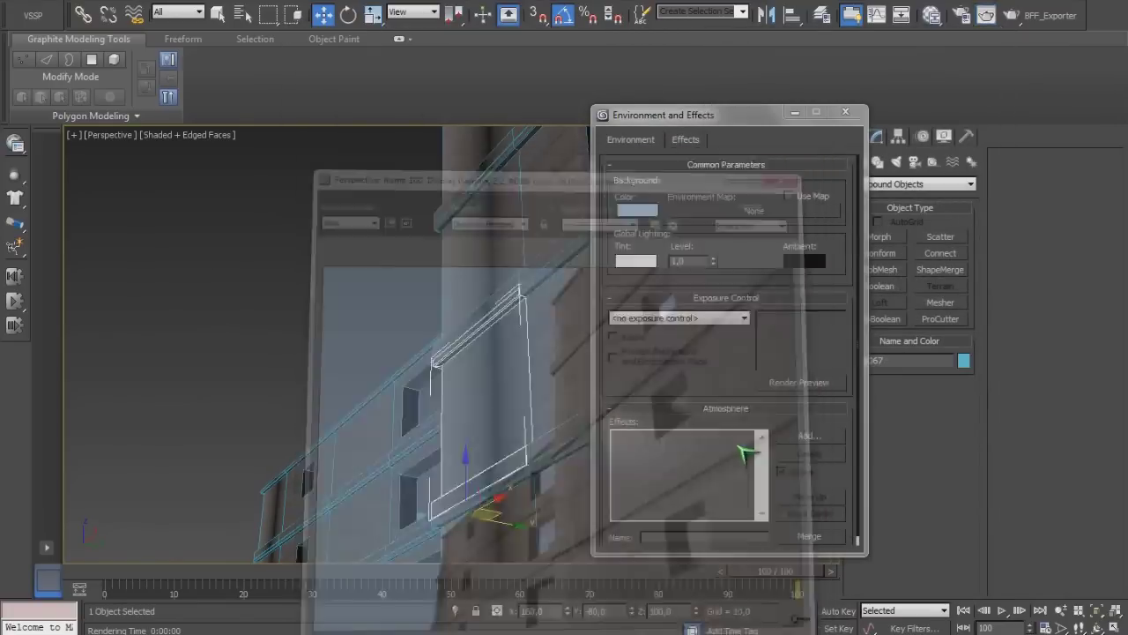
pyautogui.click(846, 112)
# Start a new scene, answering the save-changes prompt
pyautogui.scroll(5, 519, 454)
pyautogui.scroll(-8, 518, 454)
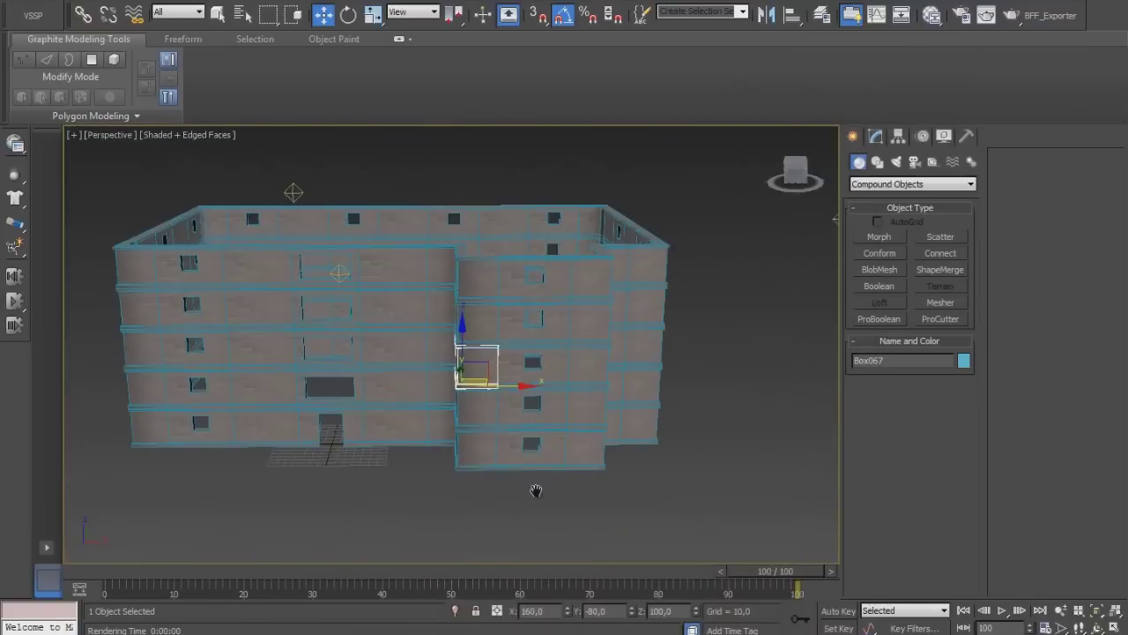
pyautogui.scroll(-1, 534, 491)
pyautogui.hotkey('ctrl', 'n')
pyautogui.click(577, 361)
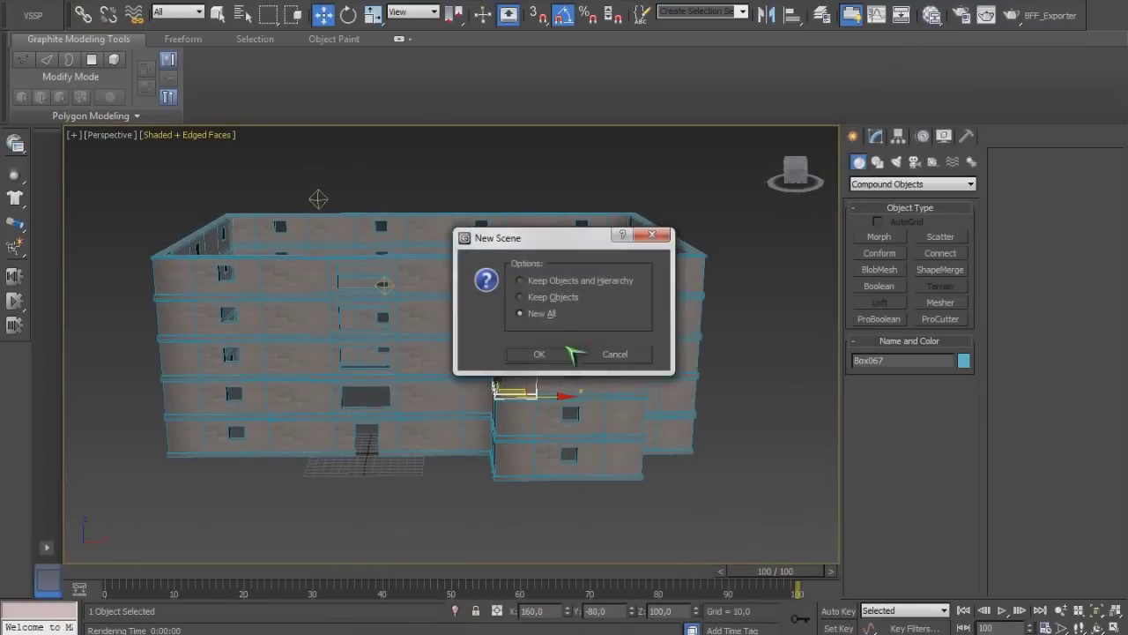
# Clear the scene with New All and switch to the AEC Extended object category
pyautogui.click(531, 353)
pyautogui.moveTo(697, 365); pyautogui.dragTo(605, 343, button='middle')
pyautogui.scroll(3, 605, 342)
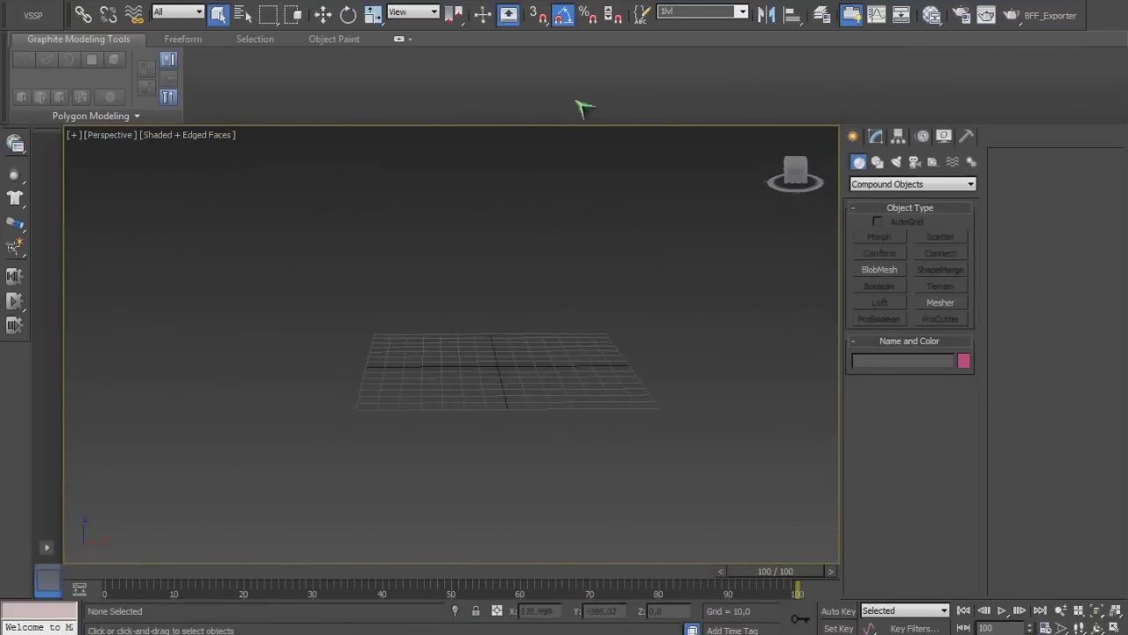
pyautogui.click(878, 186)
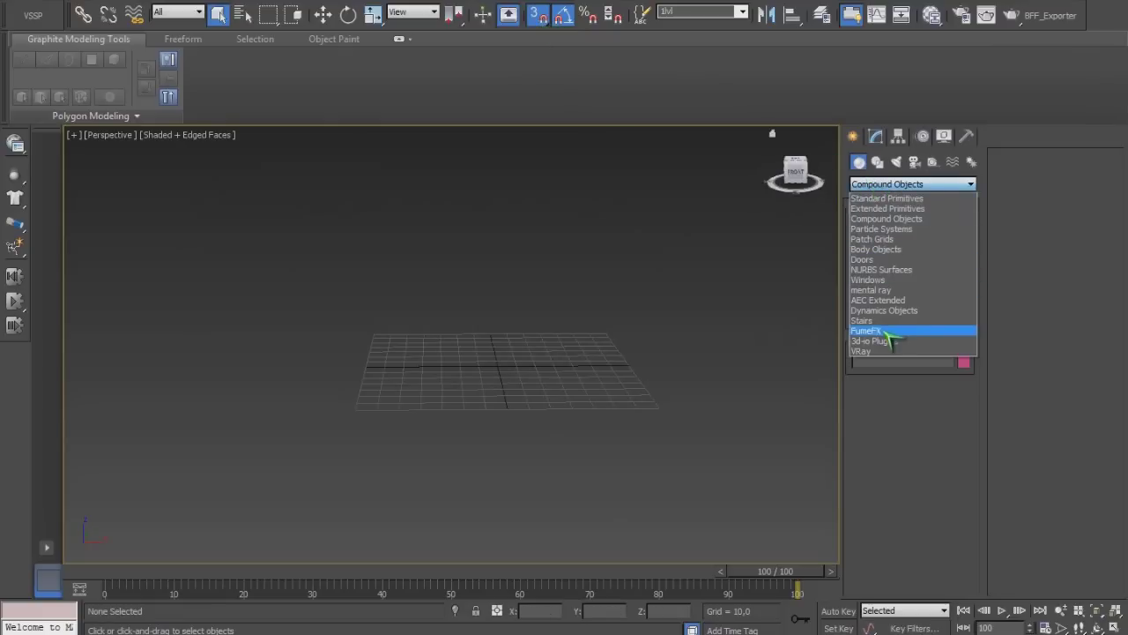
pyautogui.click(882, 301)
# Draw a closed wall outline in Top view, welding the end to the start point
pyautogui.click(894, 255)
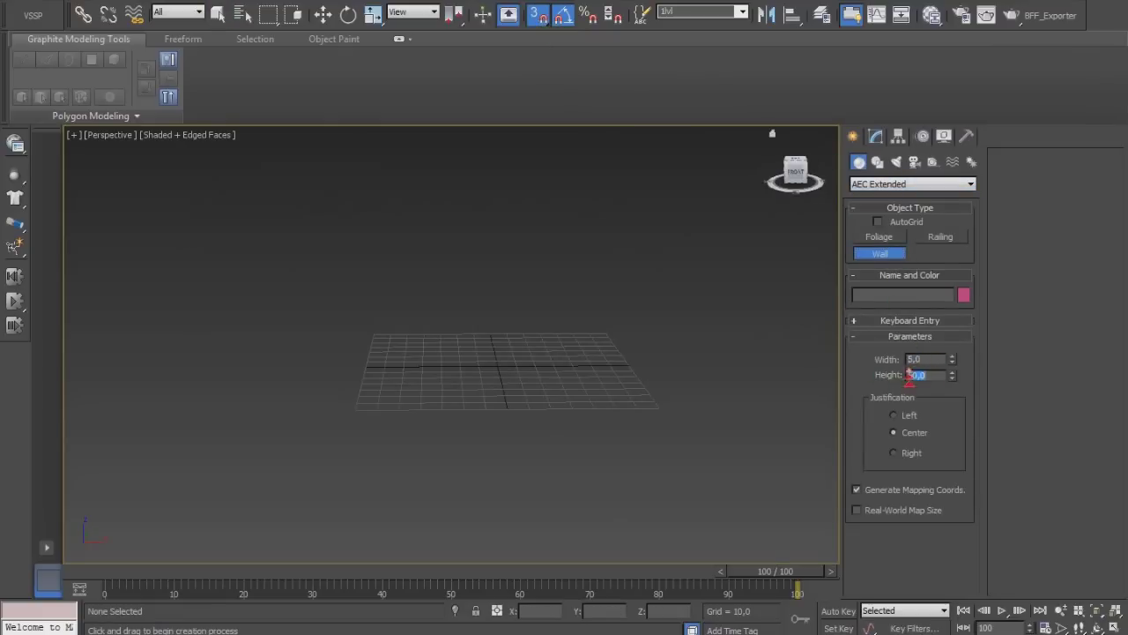
pyautogui.click(529, 401)
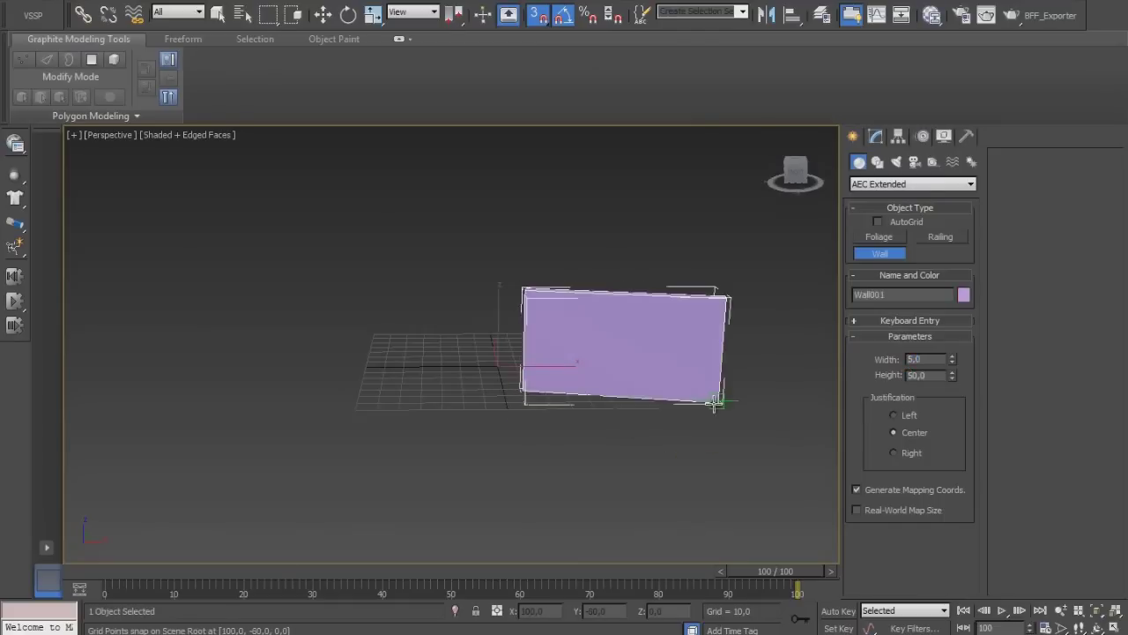
pyautogui.rightClick(718, 403)
pyautogui.moveTo(599, 420)
pyautogui.keyDown('alt'); pyautogui.mouseDown(button='middle')
pyautogui.moveTo(587, 335)
pyautogui.moveTo(657, 534)
pyautogui.moveTo(587, 285)
pyautogui.moveTo(561, 379)
pyautogui.mouseUp(button='middle'); pyautogui.keyUp('alt')
pyautogui.press('t')
pyautogui.moveTo(519, 315)
pyautogui.mouseDown(button='middle')
pyautogui.moveTo(393, 350)
pyautogui.moveTo(523, 385)
pyautogui.moveTo(410, 393)
pyautogui.mouseUp(button='middle')
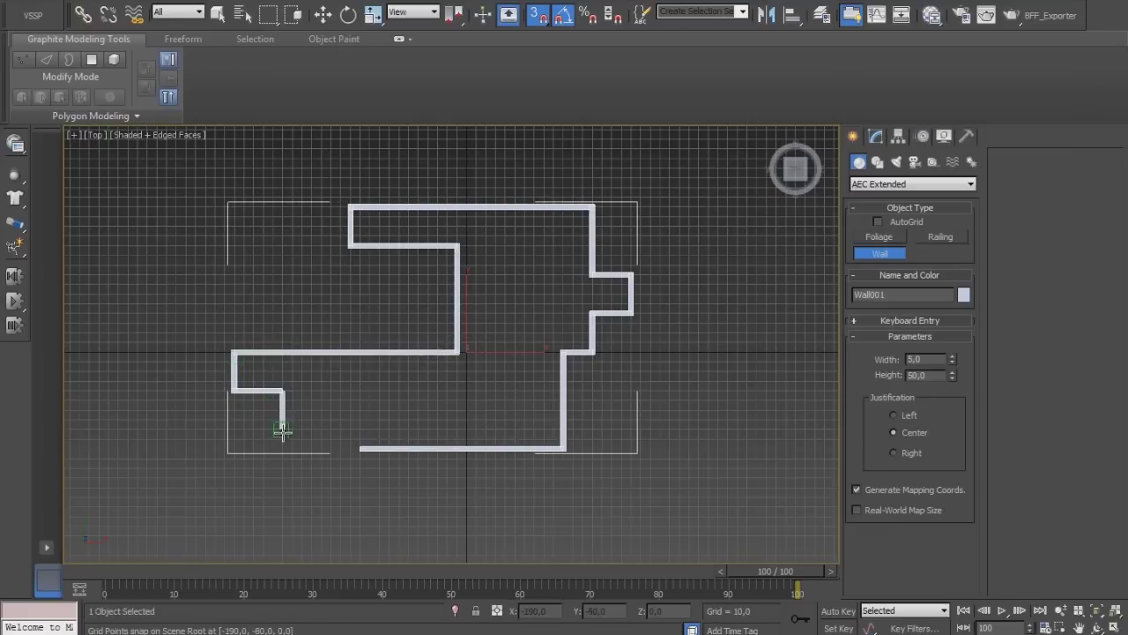
pyautogui.click(362, 451)
pyautogui.click(538, 356)
# View Wall001 in perspective and show its parameters in the Modify panel
pyautogui.press('p')
pyautogui.moveTo(529, 504)
pyautogui.keyDown('alt'); pyautogui.mouseDown(button='middle')
pyautogui.moveTo(600, 335)
pyautogui.moveTo(675, 367)
pyautogui.moveTo(570, 371)
pyautogui.moveTo(732, 365)
pyautogui.moveTo(794, 344)
pyautogui.mouseUp(button='middle'); pyautogui.keyUp('alt')
pyautogui.click(875, 137)
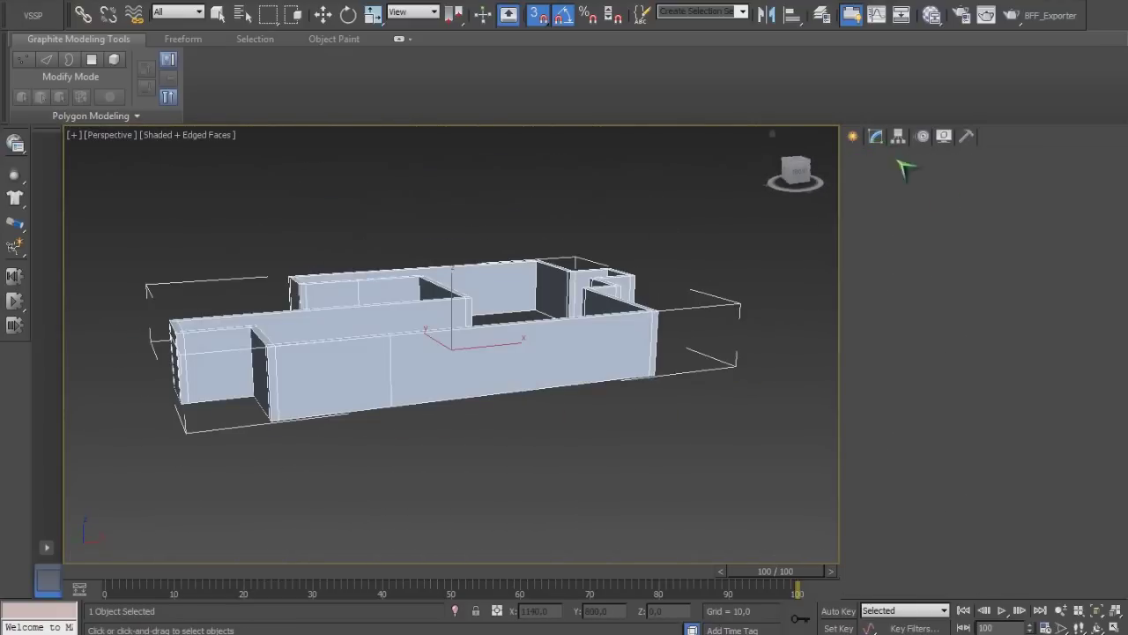
pyautogui.keyDown('alt'); pyautogui.moveTo(655, 407); pyautogui.dragTo(617, 401, button='middle'); pyautogui.keyUp('alt')
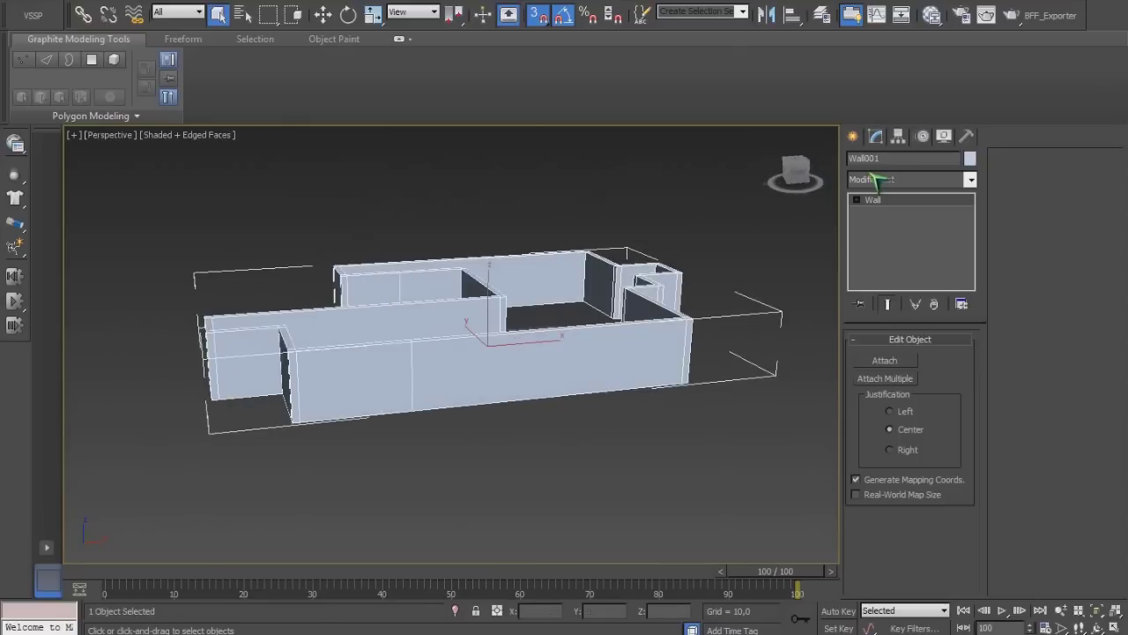
# Create an awning window on the floor grid from the Windows category
pyautogui.click(853, 136)
pyautogui.scroll(3, 838, 242)
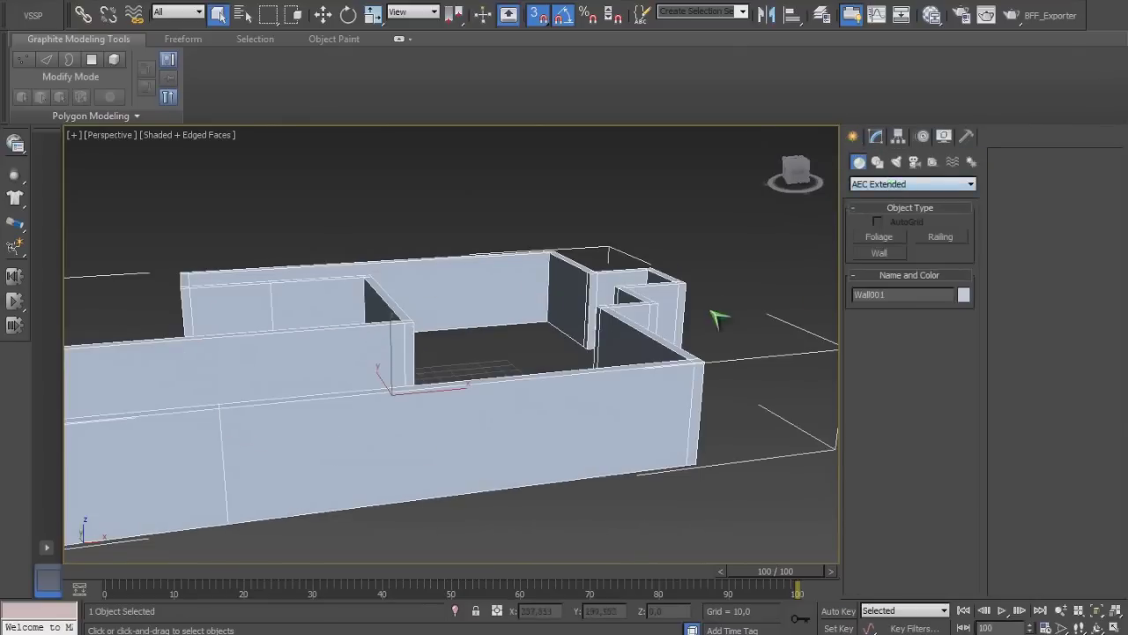
pyautogui.scroll(2, 716, 315)
pyautogui.click(912, 183)
pyautogui.click(908, 279)
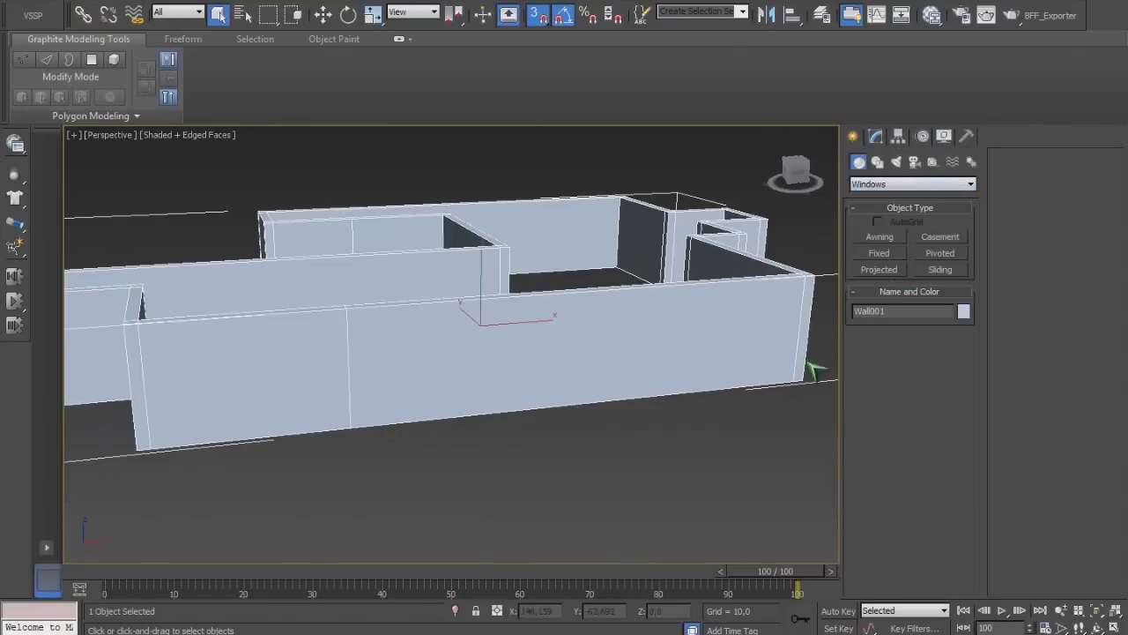
pyautogui.click(879, 237)
pyautogui.keyDown('alt'); pyautogui.moveTo(604, 408); pyautogui.dragTo(574, 441, button='middle'); pyautogui.keyUp('alt')
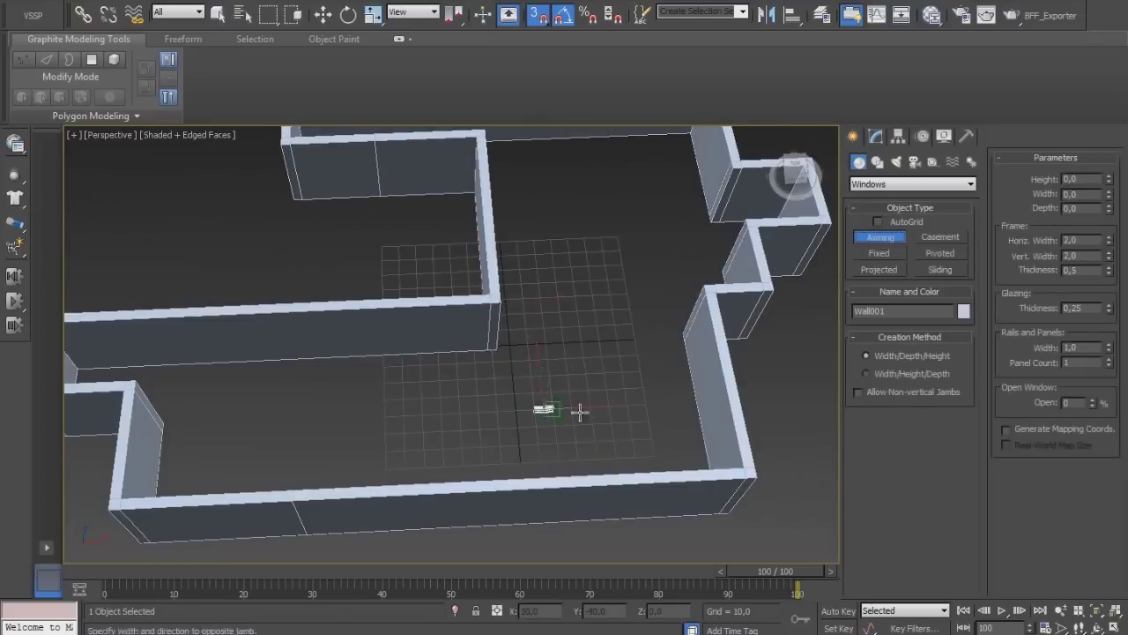
pyautogui.click(593, 422)
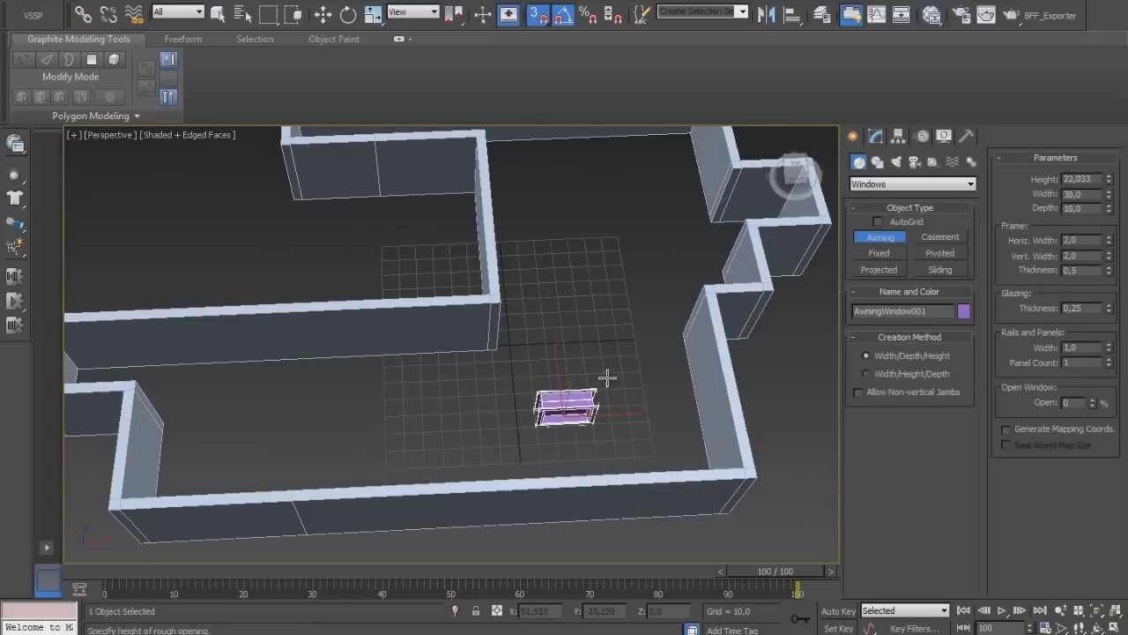
pyautogui.click(607, 374)
# Move the awning window into the long outer wall and slide it into place
pyautogui.keyDown('alt'); pyautogui.moveTo(635, 371); pyautogui.dragTo(507, 464, button='middle'); pyautogui.keyUp('alt')
pyautogui.press('w')
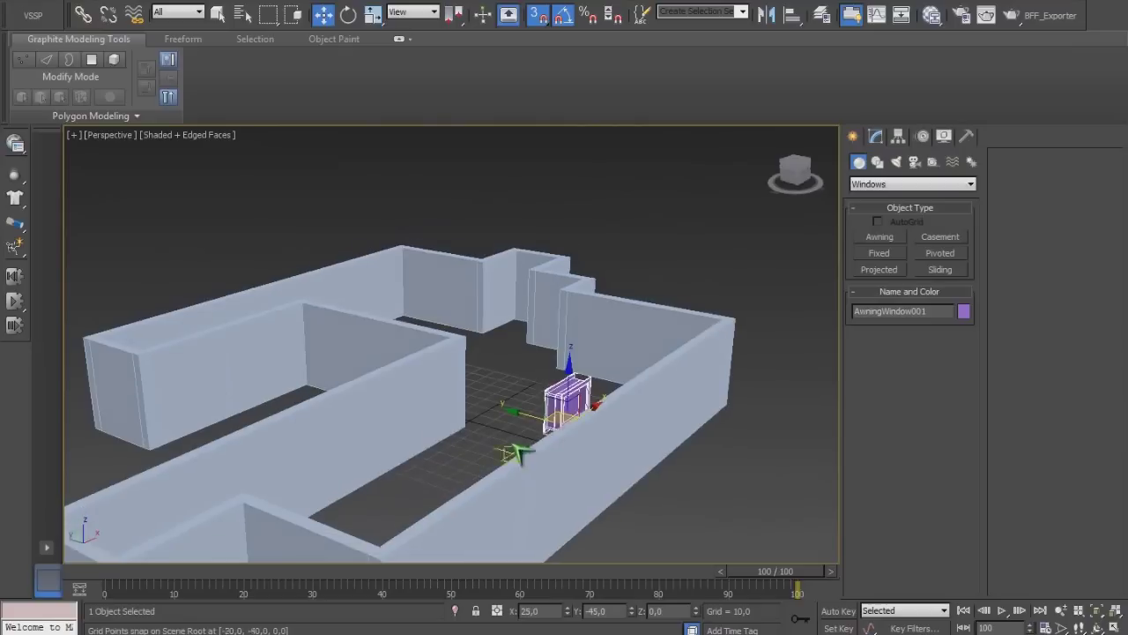
pyautogui.moveTo(523, 410); pyautogui.dragTo(648, 423)
pyautogui.moveTo(648, 423)
pyautogui.keyDown('alt'); pyautogui.mouseDown(button='middle')
pyautogui.moveTo(661, 436)
pyautogui.moveTo(664, 405)
pyautogui.mouseUp(button='middle'); pyautogui.keyUp('alt')
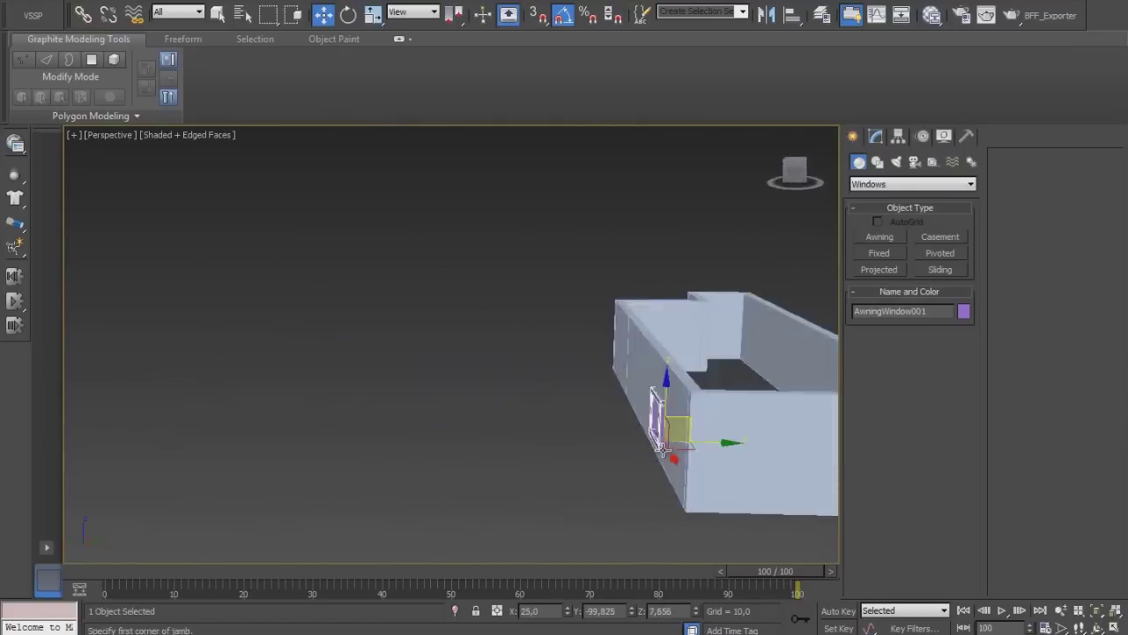
pyautogui.keyDown('alt'); pyautogui.moveTo(621, 371); pyautogui.dragTo(627, 377, button='middle'); pyautogui.keyUp('alt')
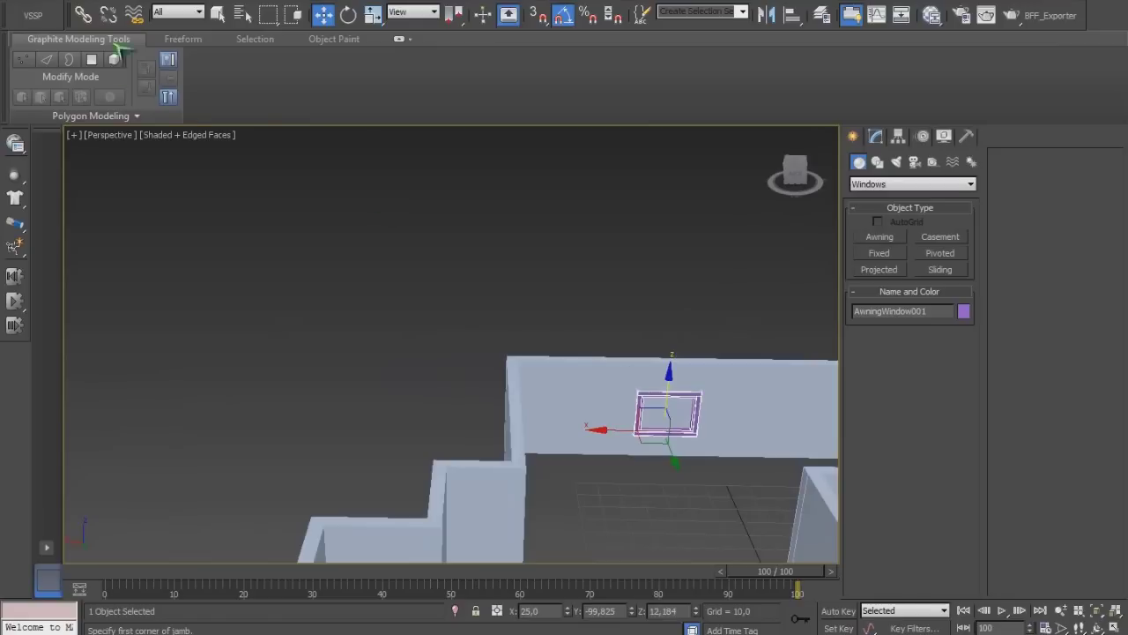
pyautogui.click(83, 14)
pyautogui.moveTo(755, 434)
pyautogui.keyDown('alt'); pyautogui.mouseDown(button='middle')
pyautogui.moveTo(733, 487)
pyautogui.moveTo(776, 453)
pyautogui.moveTo(612, 350)
pyautogui.mouseUp(button='middle'); pyautogui.keyUp('alt')
pyautogui.scroll(3, 581, 337)
pyautogui.press('w')
pyautogui.moveTo(629, 324); pyautogui.dragTo(491, 310)
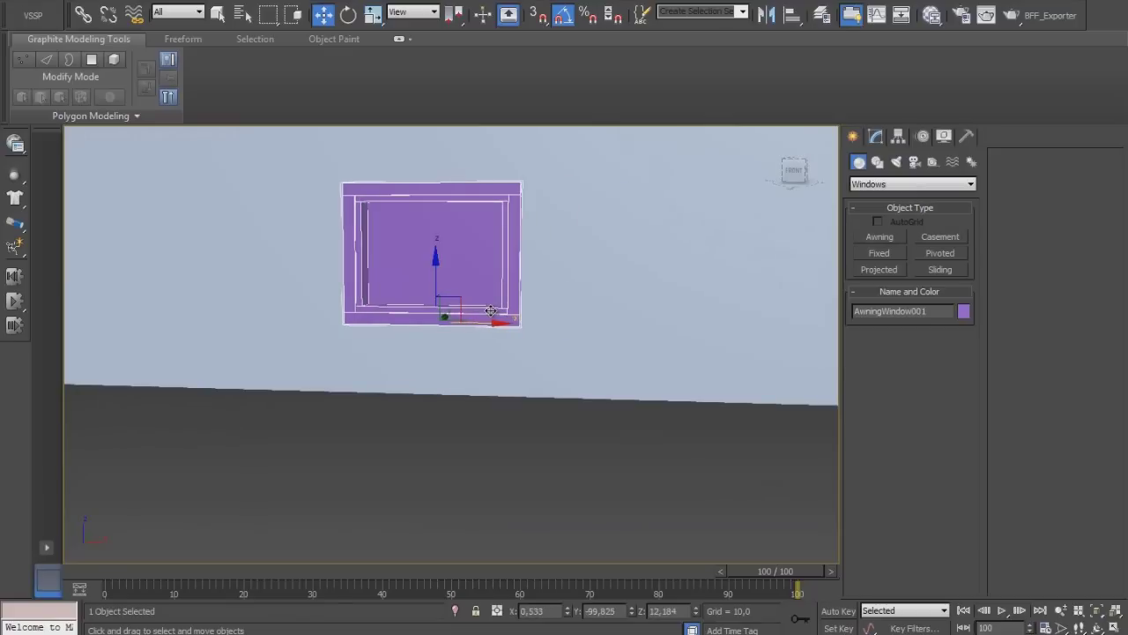
# Scale the window to fit and clone it twice further along the wall
pyautogui.moveTo(491, 319)
pyautogui.keyDown('alt'); pyautogui.mouseDown(button='middle')
pyautogui.moveTo(685, 343)
pyautogui.moveTo(479, 320)
pyautogui.moveTo(549, 343)
pyautogui.moveTo(479, 315)
pyautogui.mouseUp(button='middle'); pyautogui.keyUp('alt')
pyautogui.press('r')
pyautogui.scroll(-5, 479, 315)
pyautogui.press('w')
pyautogui.moveTo(458, 322)
pyautogui.keyDown('shift'); pyautogui.mouseDown()
pyautogui.moveTo(595, 350)
pyautogui.moveTo(227, 304)
pyautogui.mouseUp(); pyautogui.keyUp('shift')
pyautogui.click(565, 374)
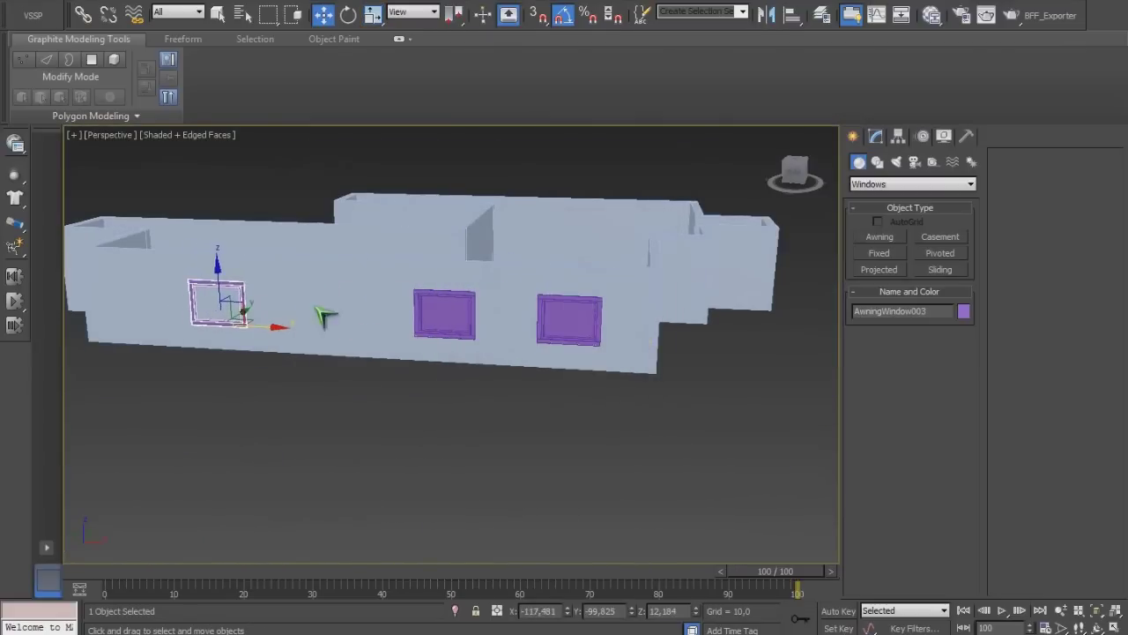
pyautogui.click(626, 374)
pyautogui.scroll(3, 811, 369)
pyautogui.click(940, 269)
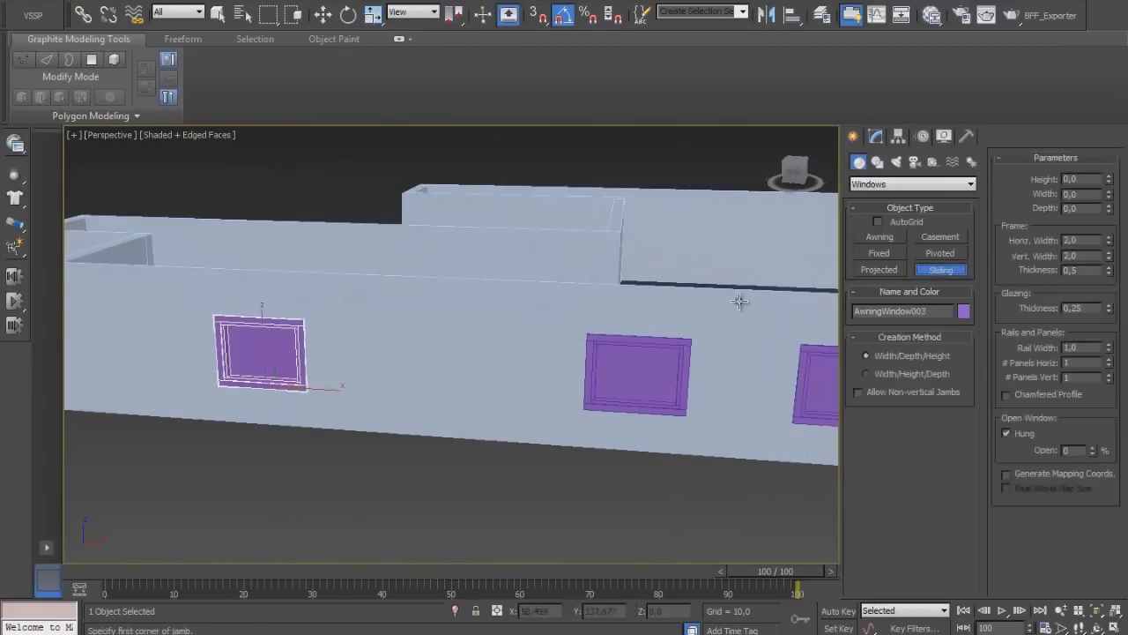
# Create a 30-wide sliding window, SlidingWindow001, after cancelling two misplaced attempts
pyautogui.moveTo(485, 255); pyautogui.dragTo(563, 254)
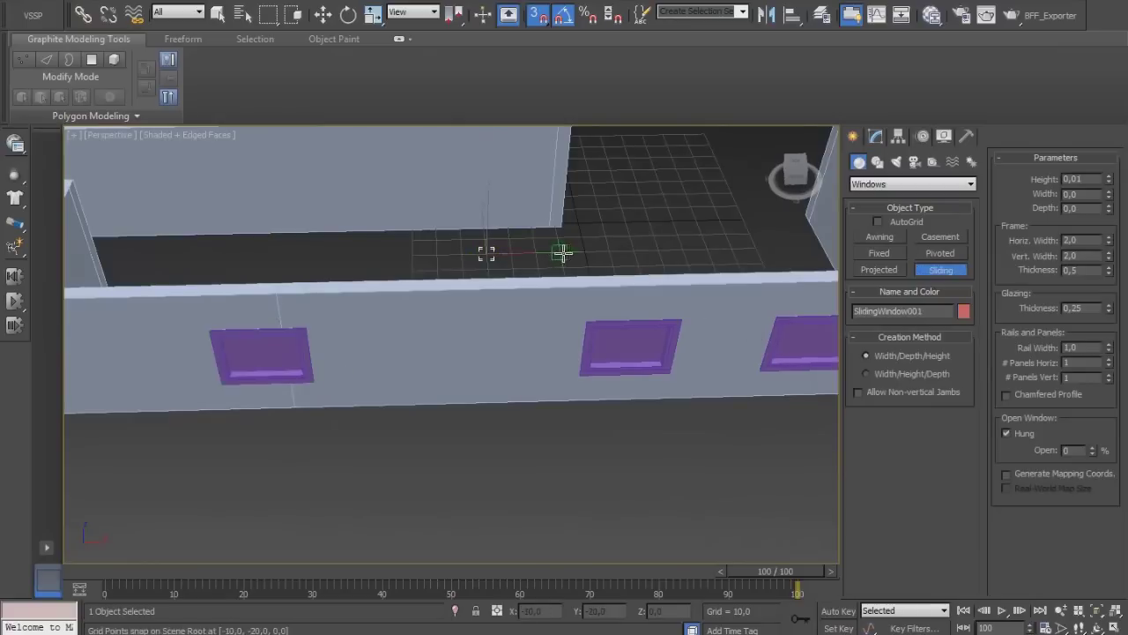
pyautogui.rightClick(484, 252)
pyautogui.moveTo(484, 252); pyautogui.dragTo(556, 252)
pyautogui.rightClick(579, 252)
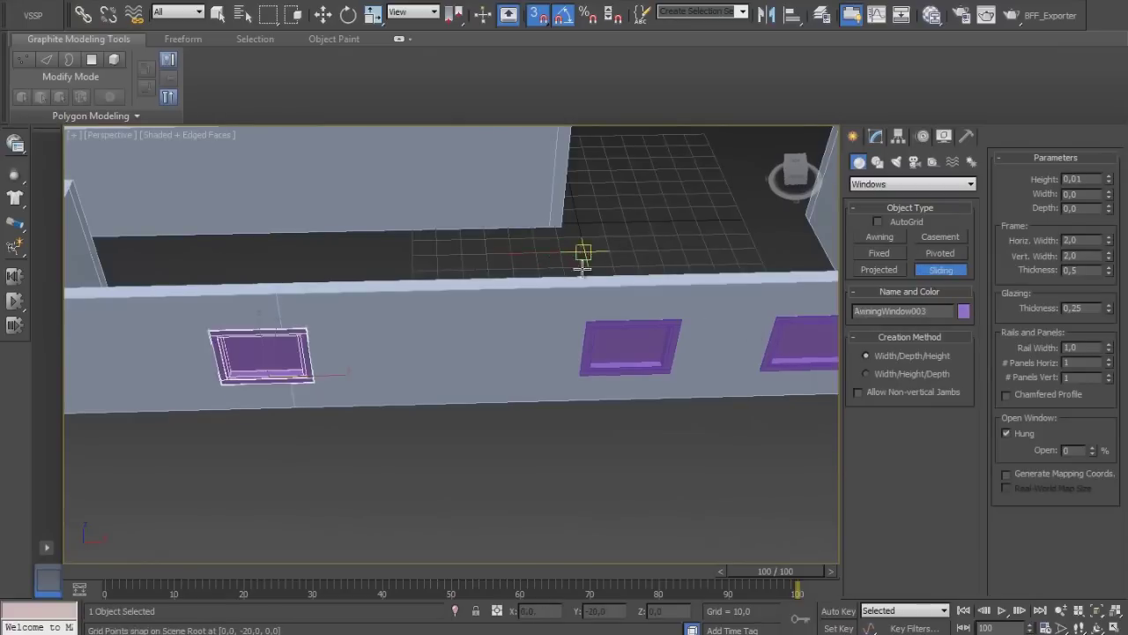
pyautogui.keyDown('alt'); pyautogui.moveTo(579, 252); pyautogui.dragTo(481, 222, button='middle'); pyautogui.keyUp('alt')
pyautogui.moveTo(480, 222); pyautogui.dragTo(564, 221)
pyautogui.click(567, 247)
pyautogui.click(585, 156)
# Move the sliding window into the interior wall and raise it along Z
pyautogui.moveTo(585, 156)
pyautogui.keyDown('alt'); pyautogui.mouseDown(button='middle')
pyautogui.moveTo(644, 165)
pyautogui.moveTo(544, 227)
pyautogui.mouseUp(button='middle'); pyautogui.keyUp('alt')
pyautogui.click(82, 15)
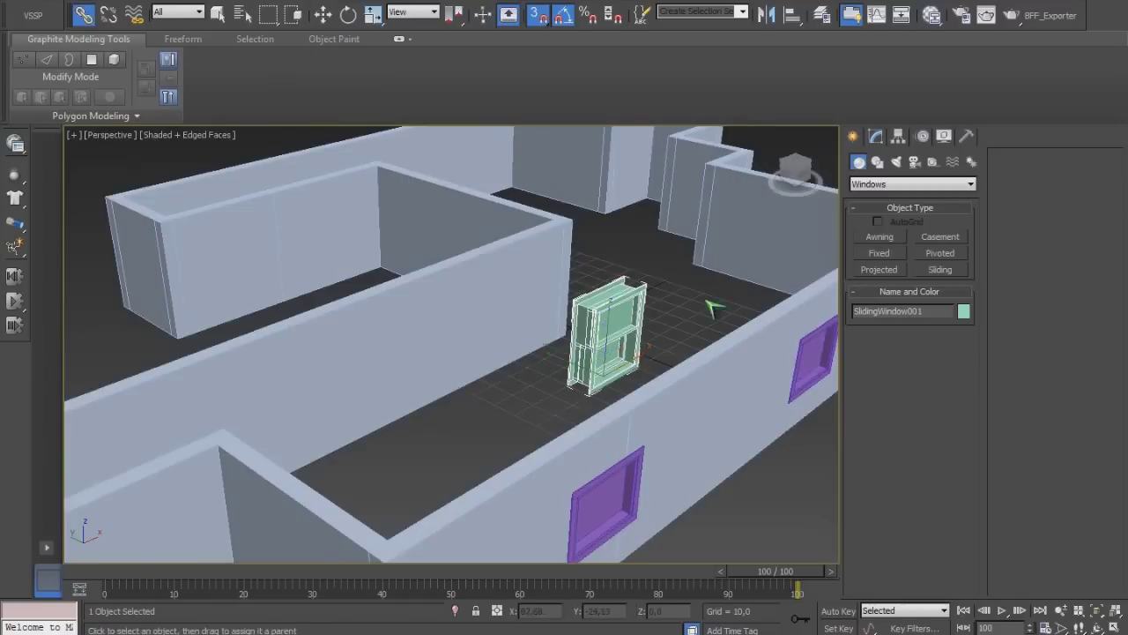
pyautogui.press('w')
pyautogui.keyDown('alt'); pyautogui.moveTo(618, 342); pyautogui.dragTo(614, 369, button='middle'); pyautogui.keyUp('alt')
pyautogui.moveTo(582, 355); pyautogui.dragTo(485, 365)
pyautogui.keyDown('alt'); pyautogui.moveTo(486, 365); pyautogui.dragTo(498, 347, button='middle'); pyautogui.keyUp('alt')
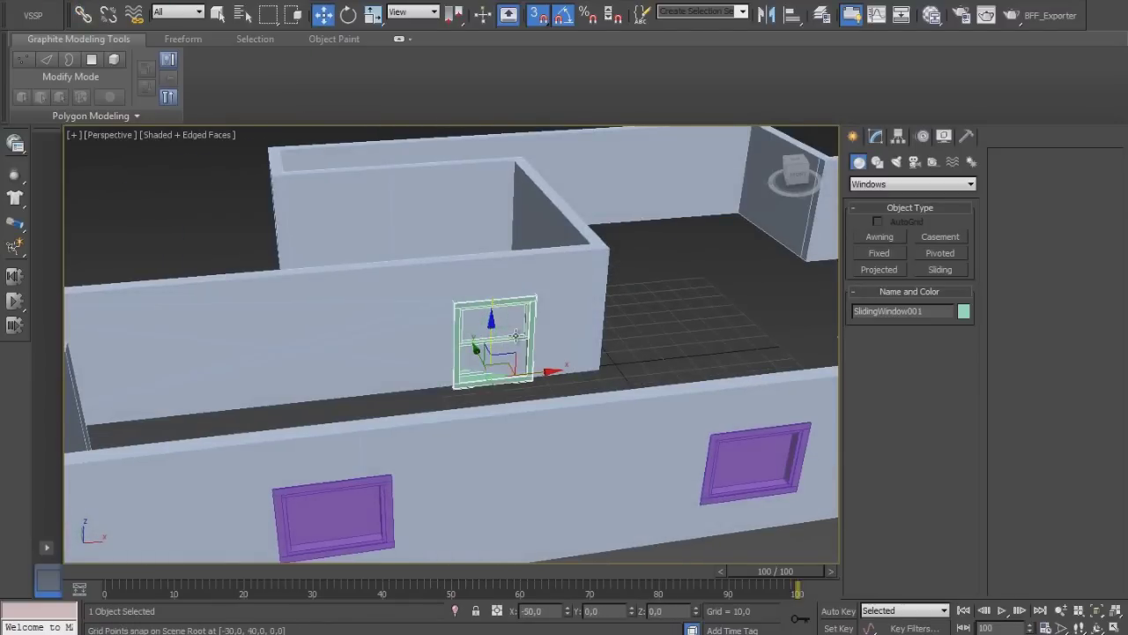
pyautogui.moveTo(492, 331); pyautogui.dragTo(493, 310)
pyautogui.moveTo(494, 311)
pyautogui.keyDown('alt'); pyautogui.mouseDown(button='middle')
pyautogui.moveTo(615, 326)
pyautogui.moveTo(784, 305)
pyautogui.moveTo(680, 302)
pyautogui.moveTo(619, 338)
pyautogui.moveTo(573, 331)
pyautogui.mouseUp(button='middle'); pyautogui.keyUp('alt')
pyautogui.click(882, 185)
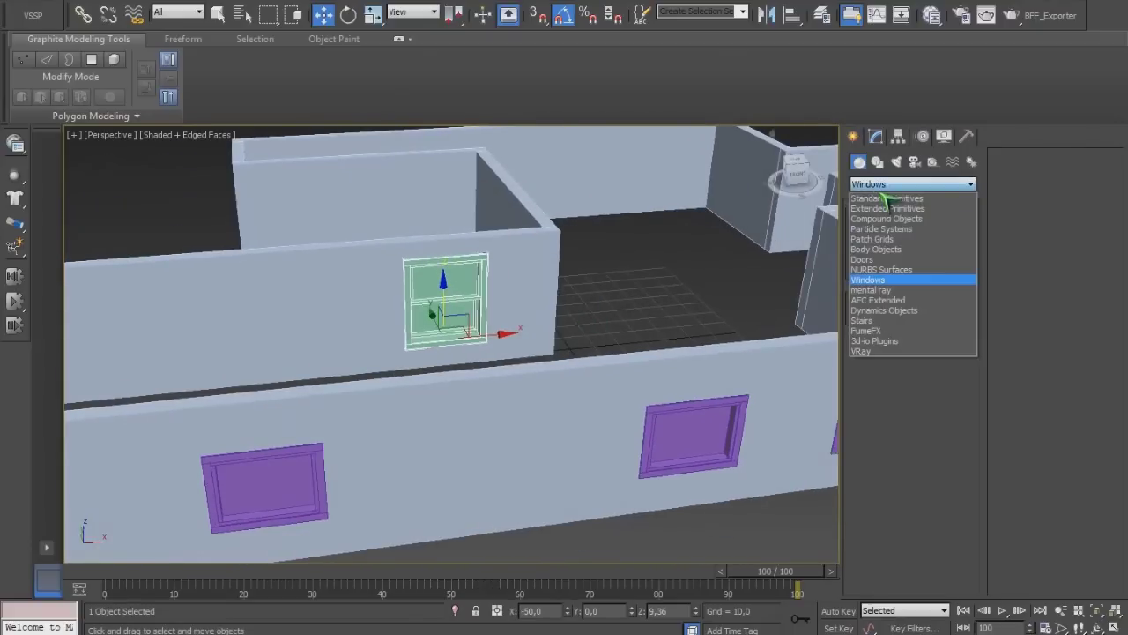
# Draw a new pivot door, setting its width, depth and height on the floor
pyautogui.click(862, 260)
pyautogui.click(880, 237)
pyautogui.keyDown('alt'); pyautogui.moveTo(575, 443); pyautogui.dragTo(533, 379, button='middle'); pyautogui.keyUp('alt')
pyautogui.moveTo(534, 379)
pyautogui.mouseDown()
pyautogui.moveTo(653, 345)
pyautogui.moveTo(631, 353)
pyautogui.mouseUp()
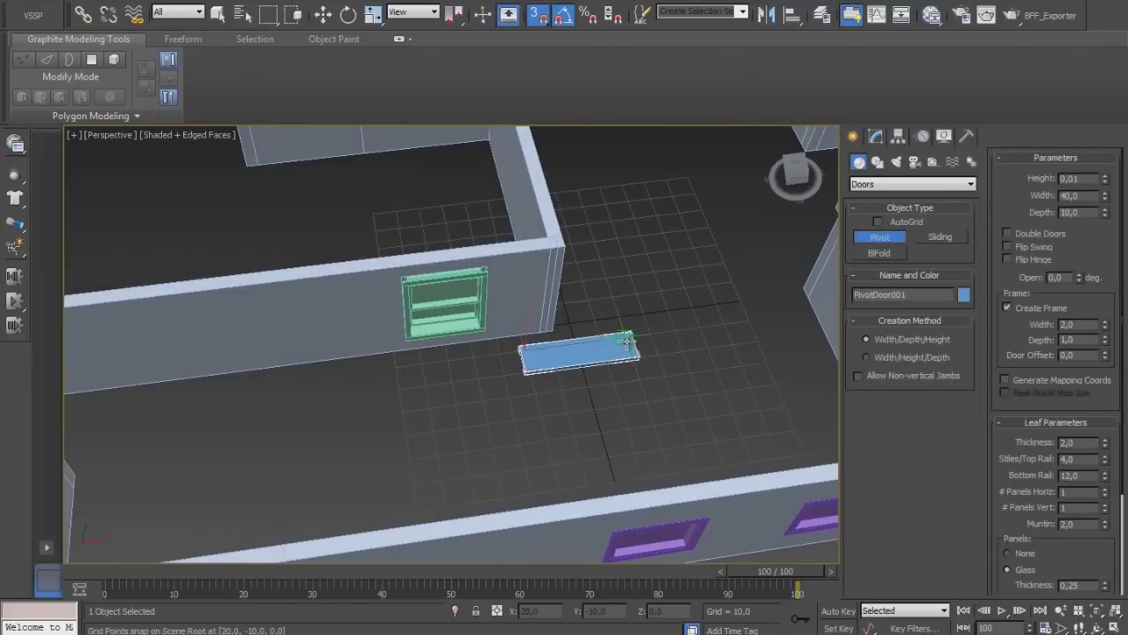
pyautogui.click(635, 345)
pyautogui.click(644, 255)
pyautogui.moveTo(629, 381)
pyautogui.keyDown('alt'); pyautogui.mouseDown(button='middle')
pyautogui.moveTo(649, 285)
pyautogui.moveTo(617, 291)
pyautogui.mouseUp(button='middle'); pyautogui.keyUp('alt')
pyautogui.rightClick(617, 291)
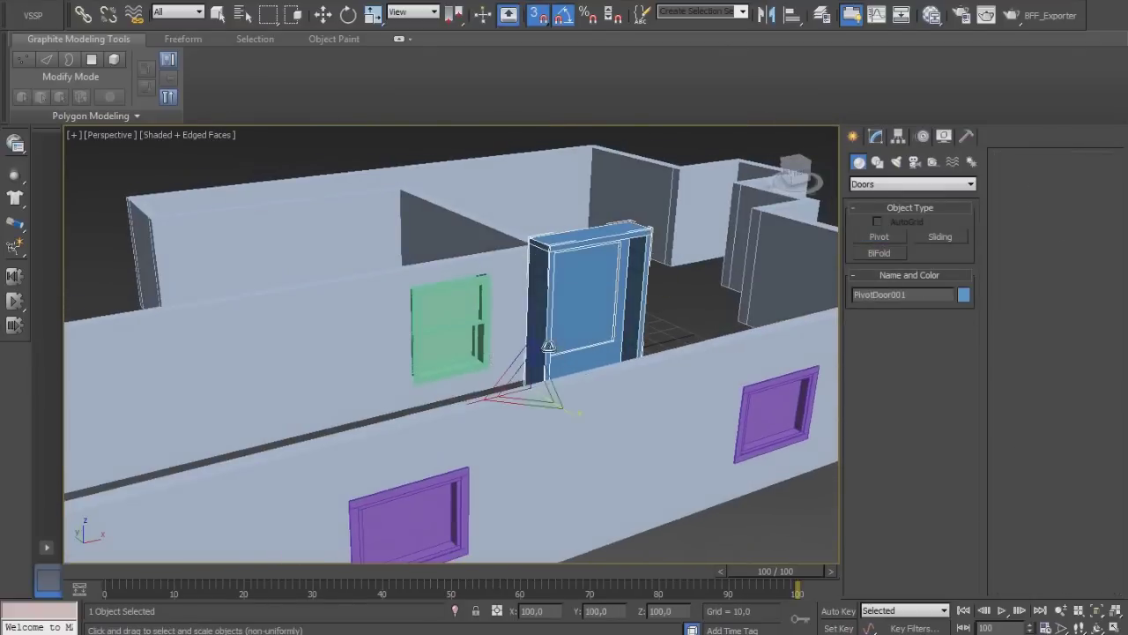
# Move the pivot door into the front wall and slide it along the wall
pyautogui.press('r')
pyautogui.click(83, 15)
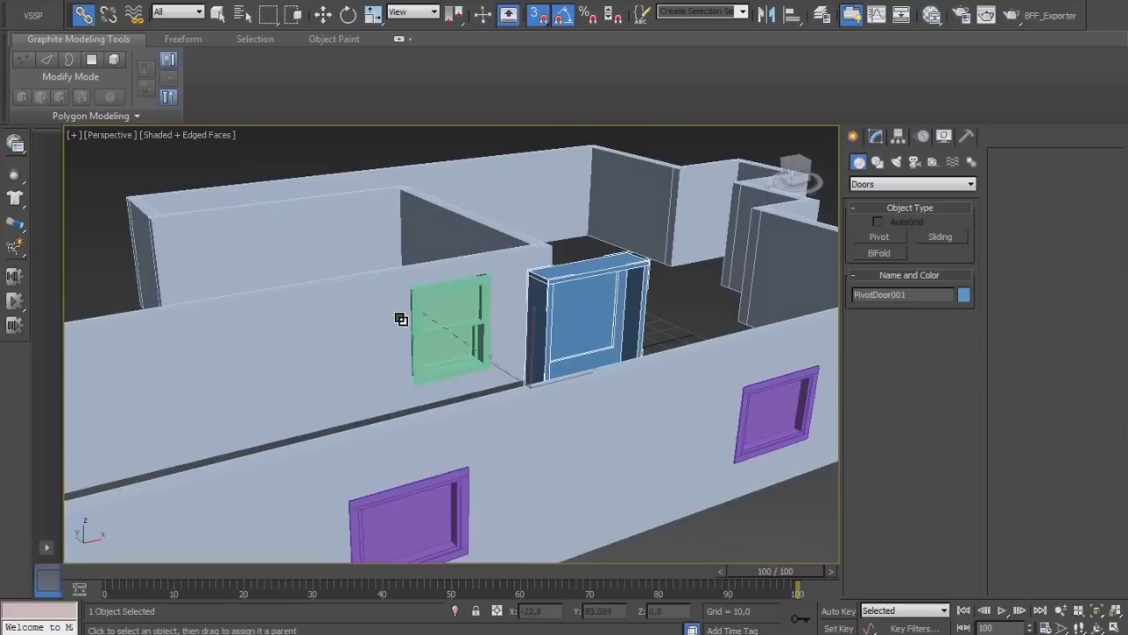
pyautogui.press('w')
pyautogui.keyDown('alt'); pyautogui.moveTo(561, 360); pyautogui.dragTo(582, 353, button='middle'); pyautogui.keyUp('alt')
pyautogui.moveTo(608, 349); pyautogui.dragTo(639, 536)
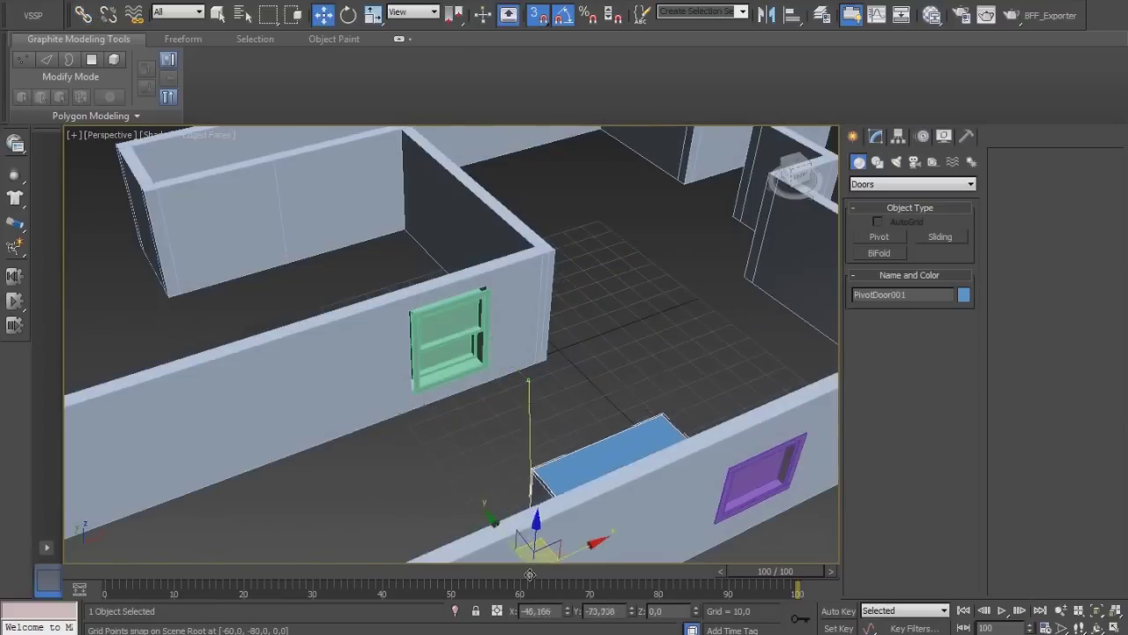
pyautogui.keyDown('alt'); pyautogui.moveTo(639, 536); pyautogui.dragTo(560, 278, button='middle'); pyautogui.keyUp('alt')
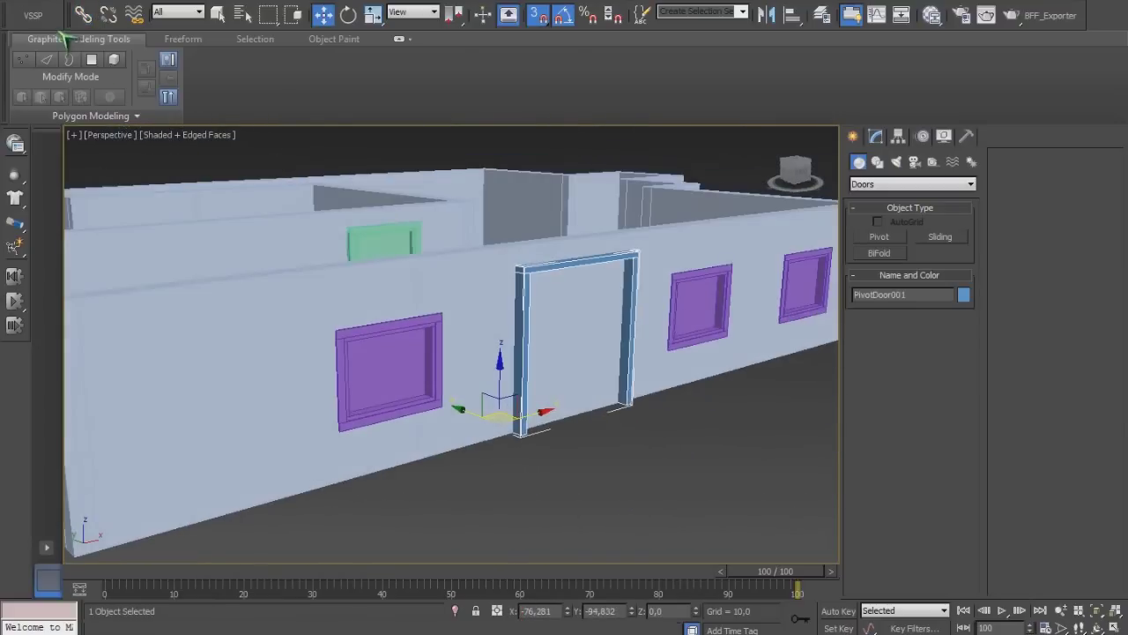
pyautogui.press('w')
pyautogui.keyDown('alt'); pyautogui.moveTo(476, 308); pyautogui.dragTo(494, 427, button='middle'); pyautogui.keyUp('alt')
pyautogui.moveTo(494, 427); pyautogui.dragTo(527, 453)
pyautogui.keyDown('alt'); pyautogui.moveTo(526, 453); pyautogui.dragTo(670, 408, button='middle'); pyautogui.keyUp('alt')
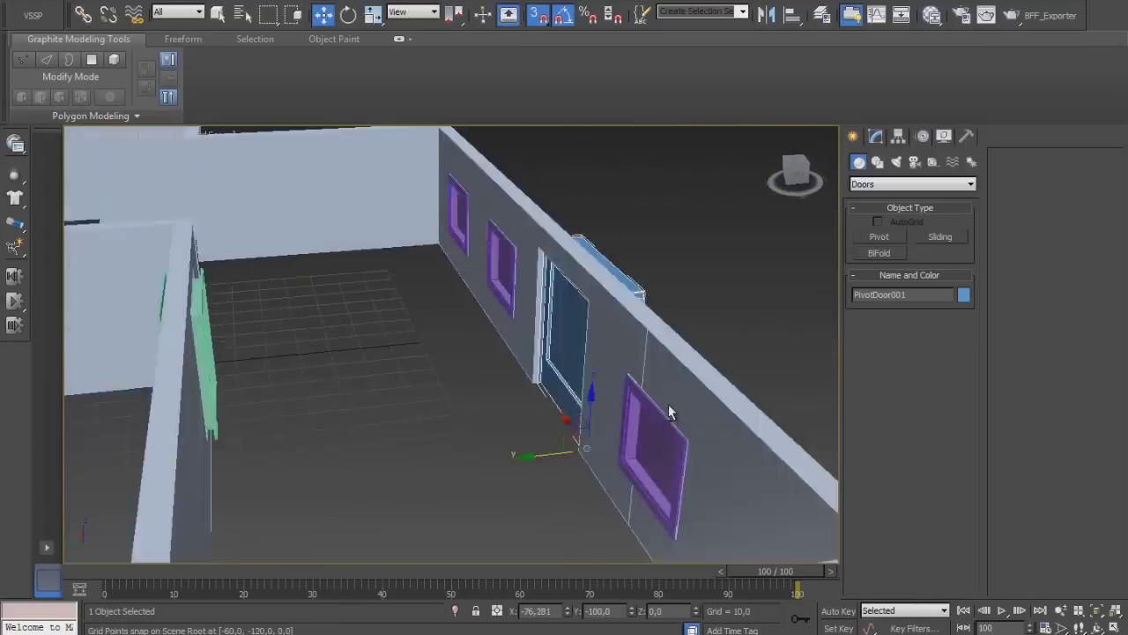
# Scale the door thinner to fit the wall thickness and snap it to a grid point
pyautogui.press('r')
pyautogui.moveTo(600, 454); pyautogui.dragTo(678, 396)
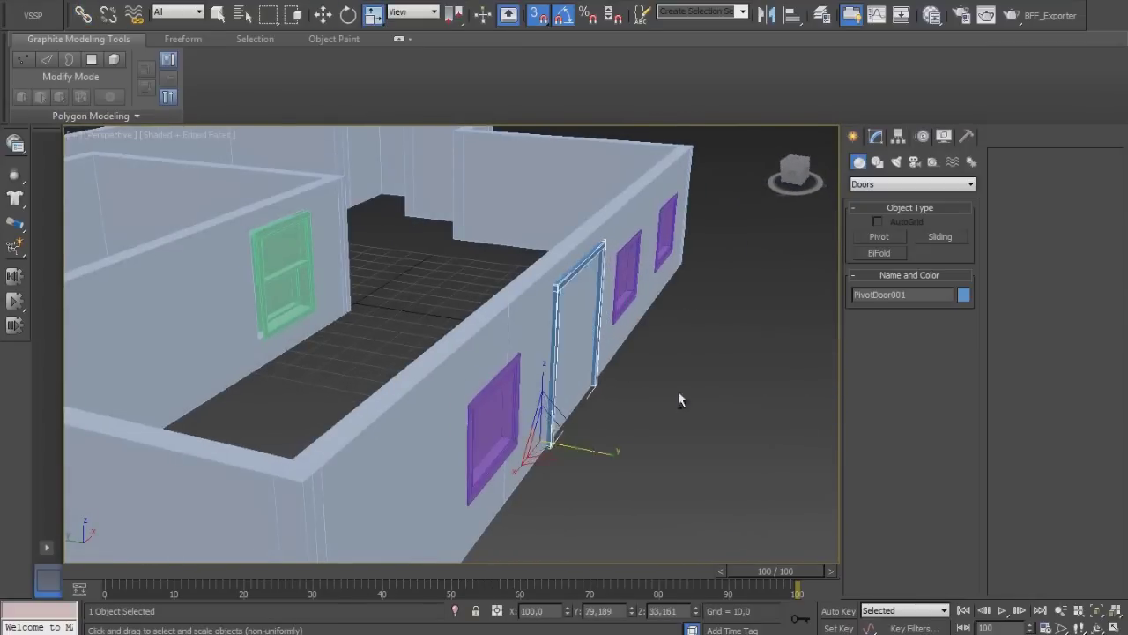
pyautogui.keyDown('alt'); pyautogui.moveTo(678, 396); pyautogui.dragTo(546, 503, button='middle'); pyautogui.keyUp('alt')
pyautogui.moveTo(588, 452); pyautogui.dragTo(617, 459)
pyautogui.moveTo(617, 458)
pyautogui.keyDown('alt'); pyautogui.mouseDown(button='middle')
pyautogui.moveTo(549, 433)
pyautogui.moveTo(707, 437)
pyautogui.moveTo(675, 453)
pyautogui.mouseUp(button='middle'); pyautogui.keyUp('alt')
pyautogui.press('w')
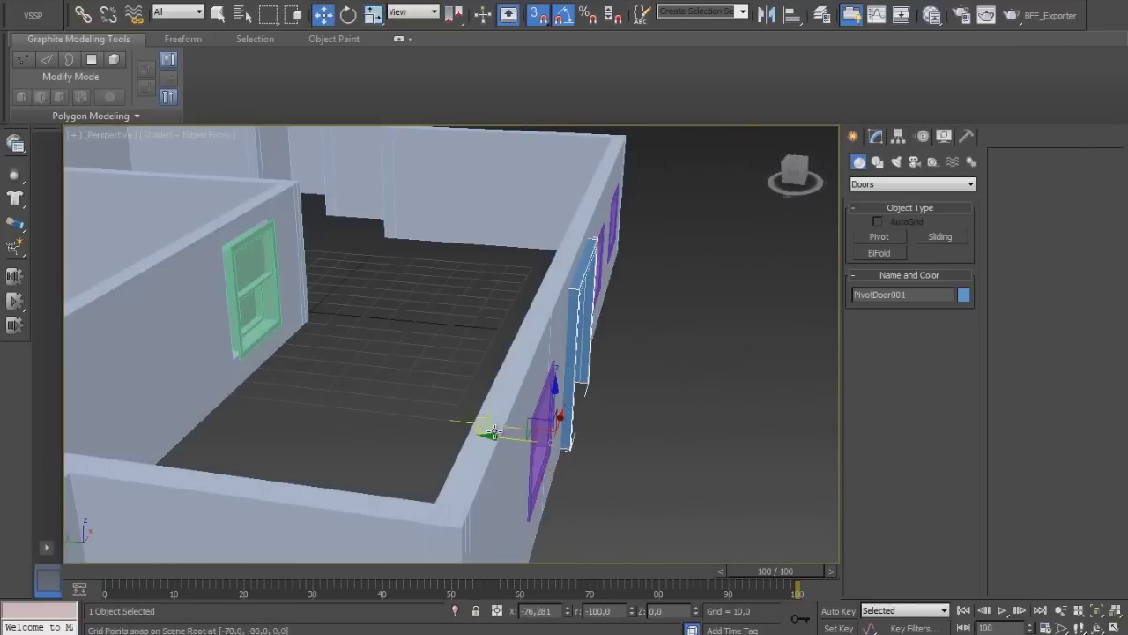
pyautogui.moveTo(529, 432); pyautogui.dragTo(493, 431)
# With grid snapping off, nudge the door onto the right wall and make its frame slightly taller
pyautogui.press('s')
pyautogui.press('r')
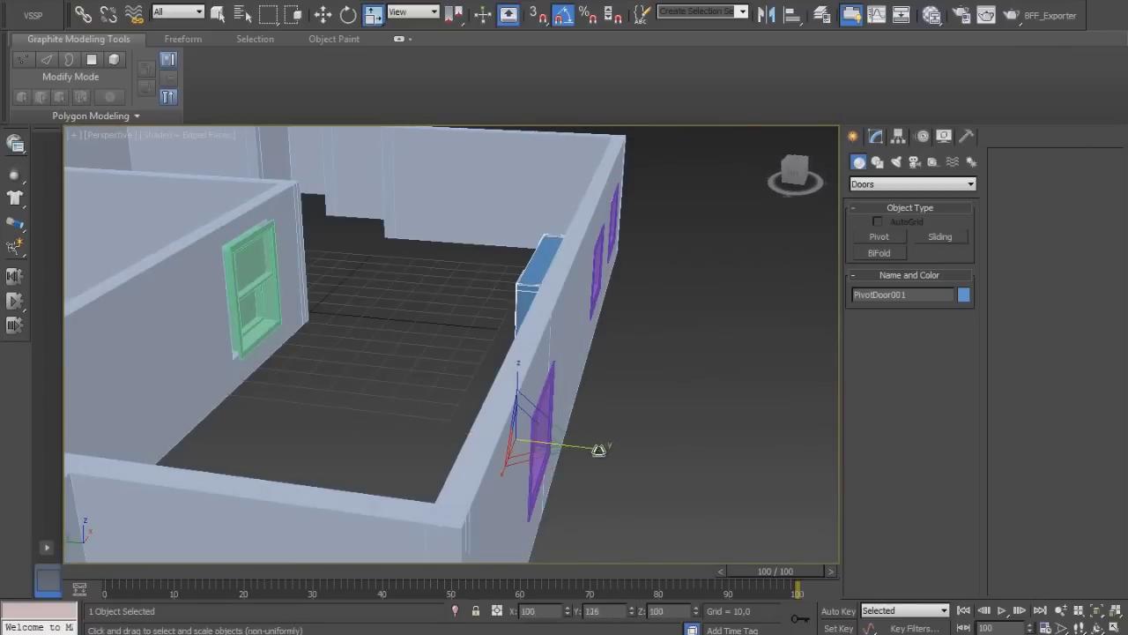
pyautogui.press('w')
pyautogui.moveTo(476, 434); pyautogui.dragTo(485, 437)
pyautogui.press('s')
pyautogui.keyDown('alt'); pyautogui.moveTo(485, 437); pyautogui.dragTo(676, 415, button='middle'); pyautogui.keyUp('alt')
pyautogui.press('r')
pyautogui.moveTo(596, 454); pyautogui.dragTo(592, 441)
pyautogui.keyDown('alt'); pyautogui.moveTo(592, 441); pyautogui.dragTo(569, 404, button='middle'); pyautogui.keyUp('alt')
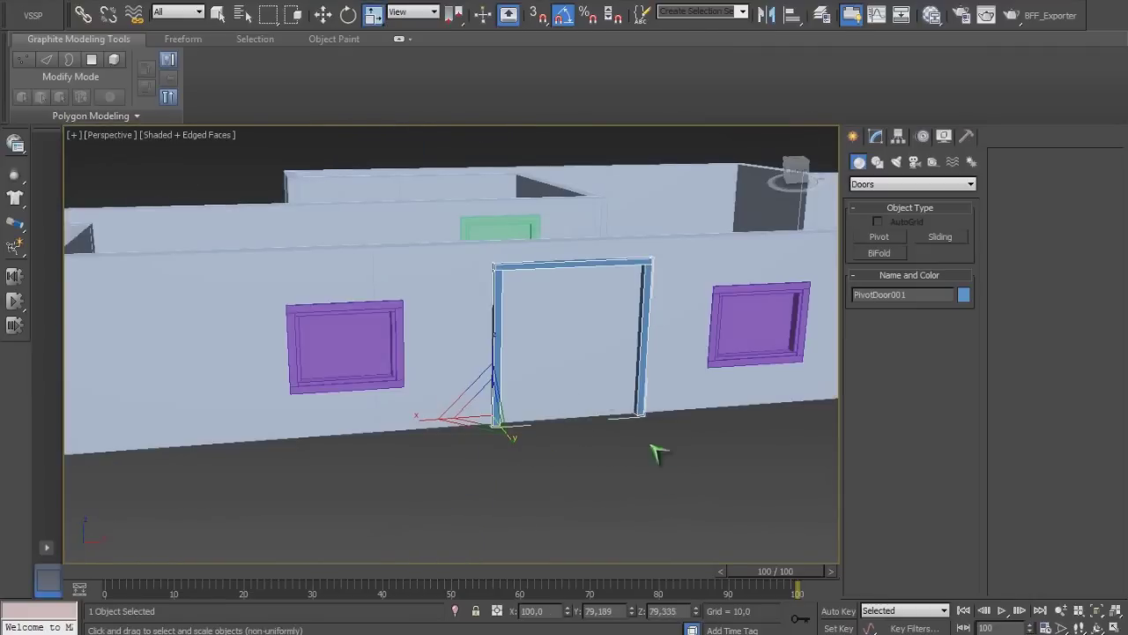
pyautogui.moveTo(638, 409); pyautogui.dragTo(596, 407, button='middle')
pyautogui.click(83, 14)
pyautogui.keyDown('alt'); pyautogui.moveTo(595, 337); pyautogui.dragTo(341, 327, button='middle'); pyautogui.keyUp('alt')
pyautogui.press('w')
pyautogui.moveTo(610, 403)
pyautogui.keyDown('alt'); pyautogui.mouseDown(button='middle')
pyautogui.moveTo(744, 421)
pyautogui.moveTo(776, 388)
pyautogui.mouseUp(button='middle'); pyautogui.keyUp('alt')
# Make PivotDoor001 double doors swung open to about 41.5 degrees
pyautogui.click(875, 136)
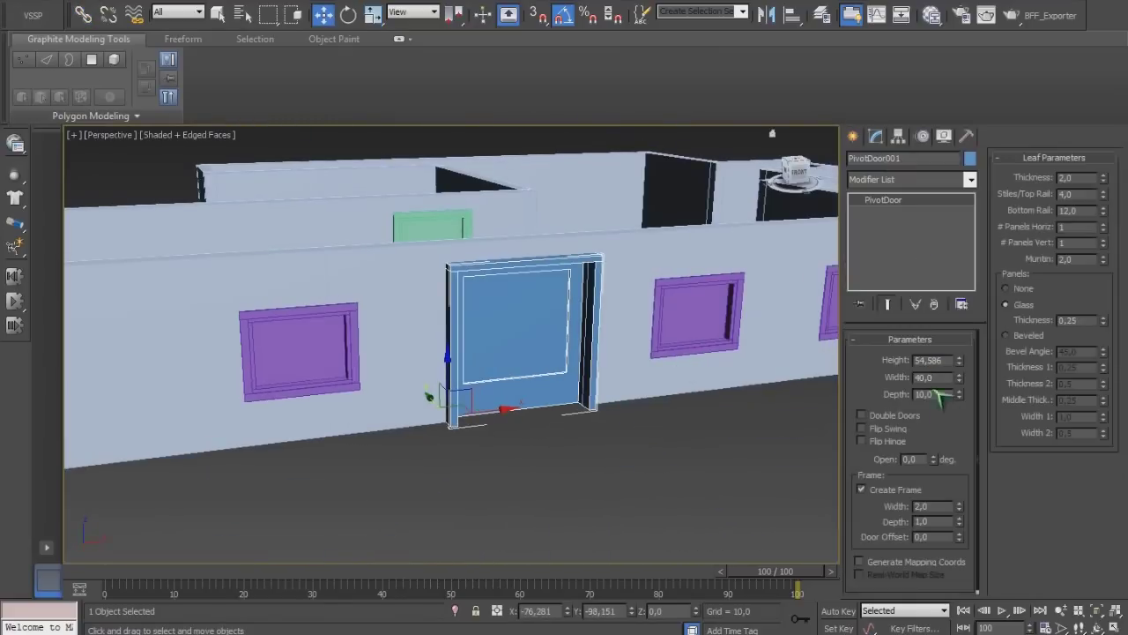
pyautogui.click(862, 416)
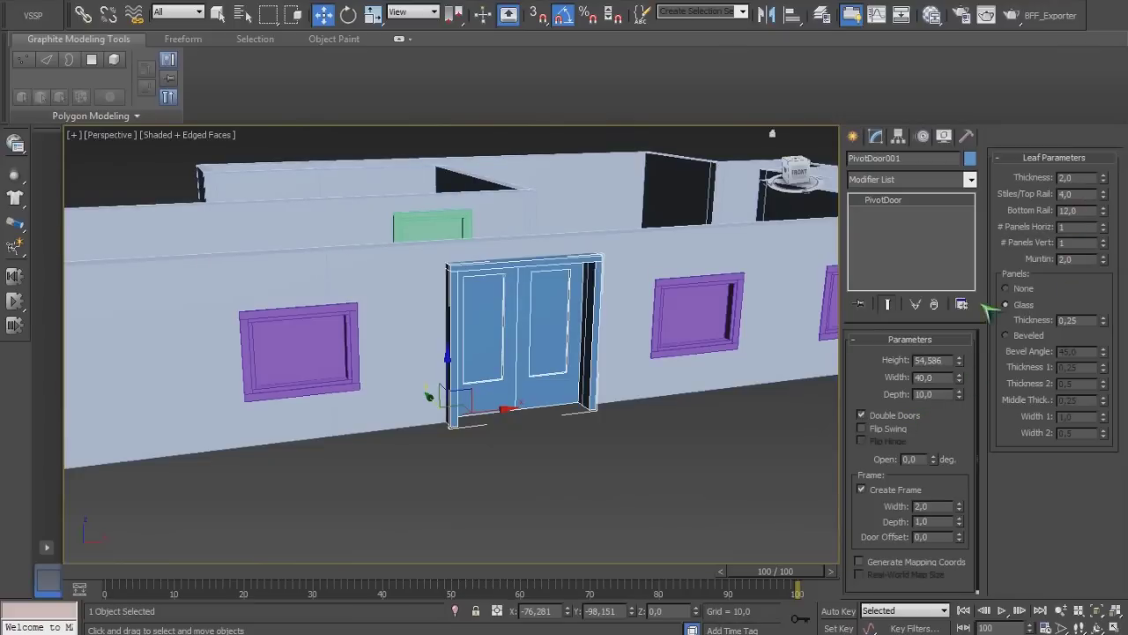
pyautogui.moveTo(933, 458); pyautogui.dragTo(933, 388)
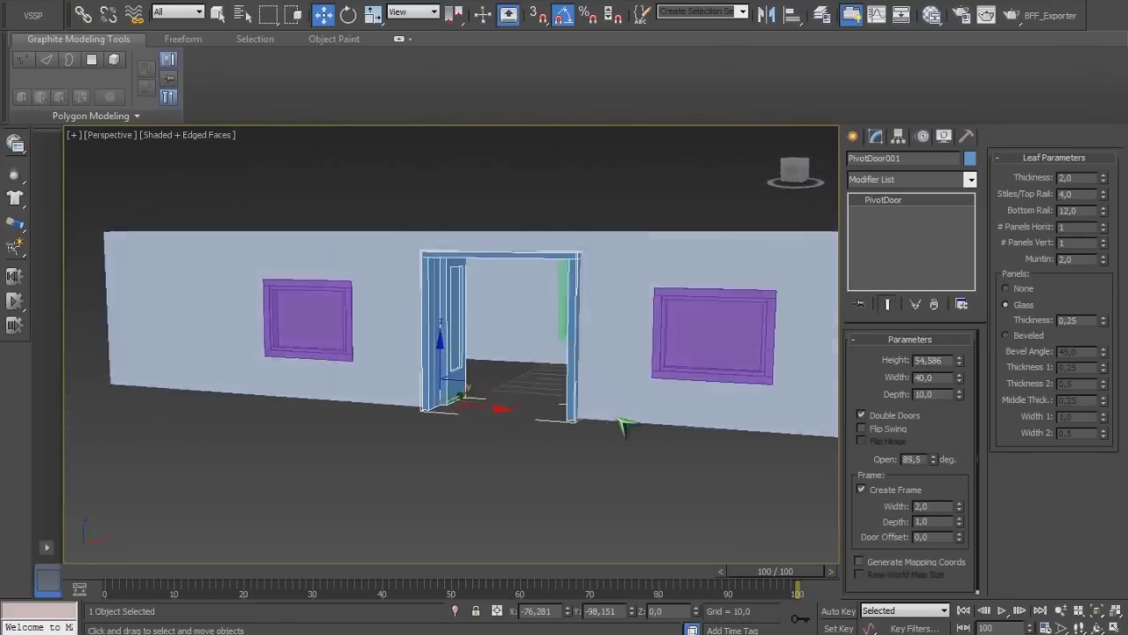
pyautogui.keyDown('alt'); pyautogui.moveTo(775, 493); pyautogui.dragTo(893, 521, button='middle'); pyautogui.keyUp('alt')
pyautogui.moveTo(935, 472); pyautogui.dragTo(936, 493)
pyautogui.keyDown('alt'); pyautogui.moveTo(565, 467); pyautogui.dragTo(670, 480, button='middle'); pyautogui.keyUp('alt')
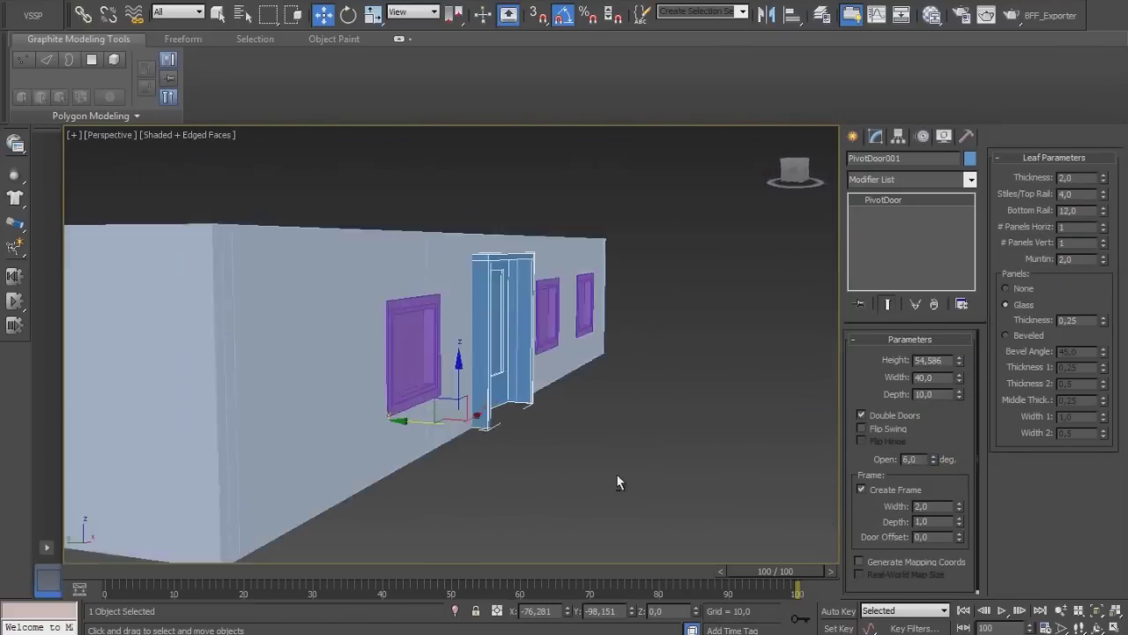
pyautogui.moveTo(935, 459); pyautogui.dragTo(931, 422)
pyautogui.keyDown('alt'); pyautogui.moveTo(617, 481); pyautogui.dragTo(616, 446, button='middle'); pyautogui.keyUp('alt')
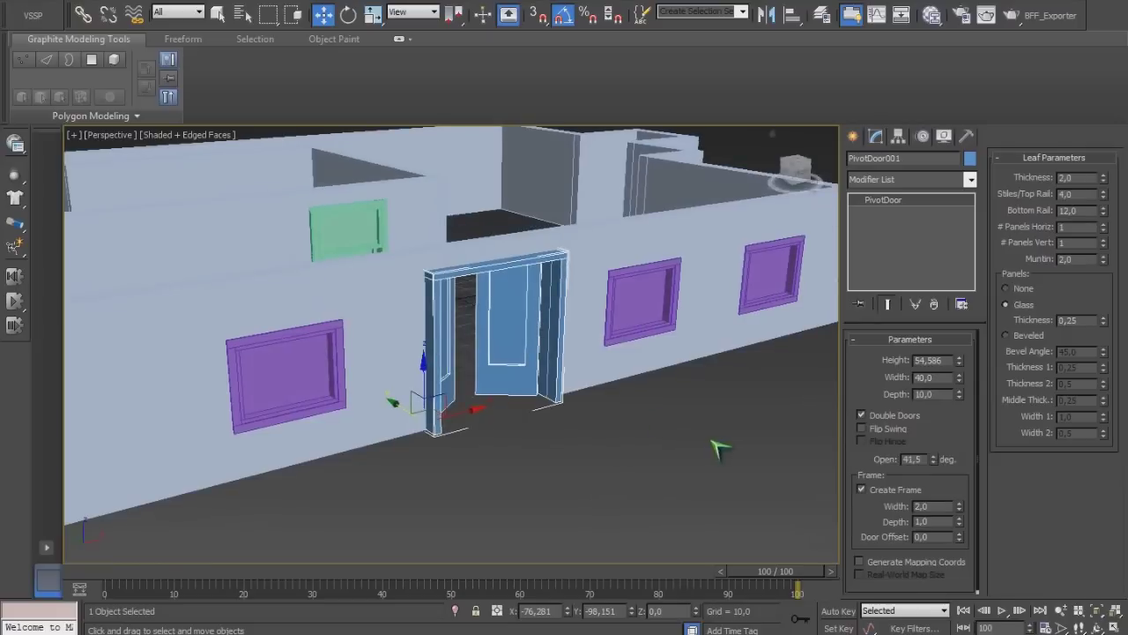
pyautogui.keyDown('alt'); pyautogui.moveTo(718, 449); pyautogui.dragTo(719, 485, button='middle'); pyautogui.keyUp('alt')
pyautogui.click(853, 136)
pyautogui.click(913, 183)
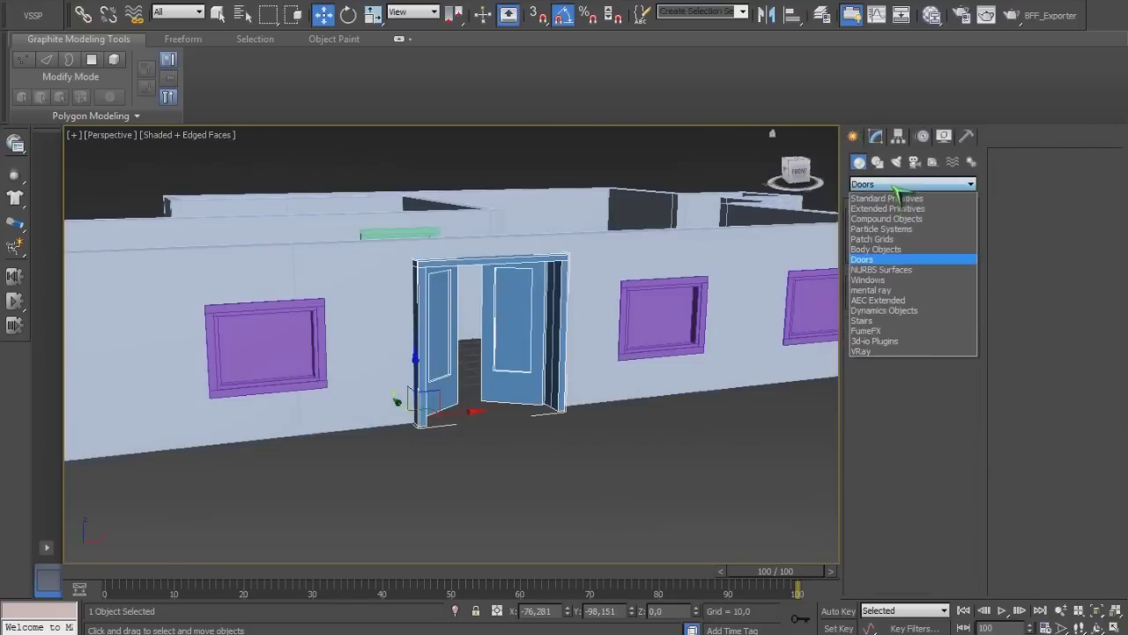
# Place an AEC Extended Foliage Banyan tree beside the building
pyautogui.click(879, 301)
pyautogui.click(879, 253)
pyautogui.click(902, 237)
pyautogui.click(898, 454)
pyautogui.click(776, 487)
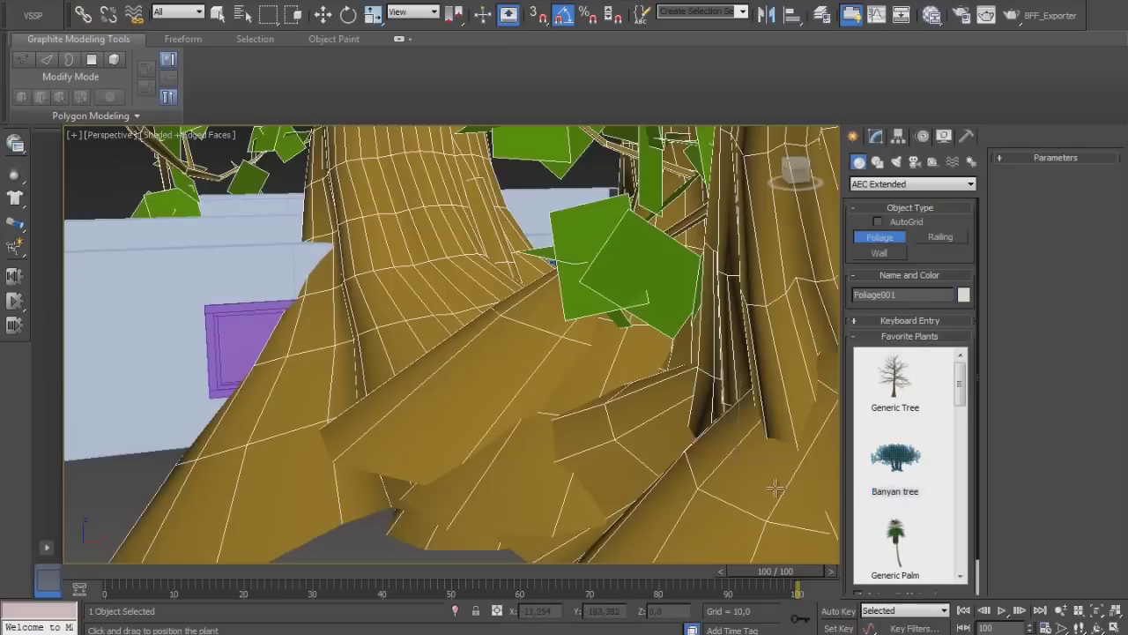
pyautogui.scroll(-5, 759, 487)
pyautogui.rightClick(666, 439)
pyautogui.scroll(-3, 566, 499)
pyautogui.scroll(-2, 618, 353)
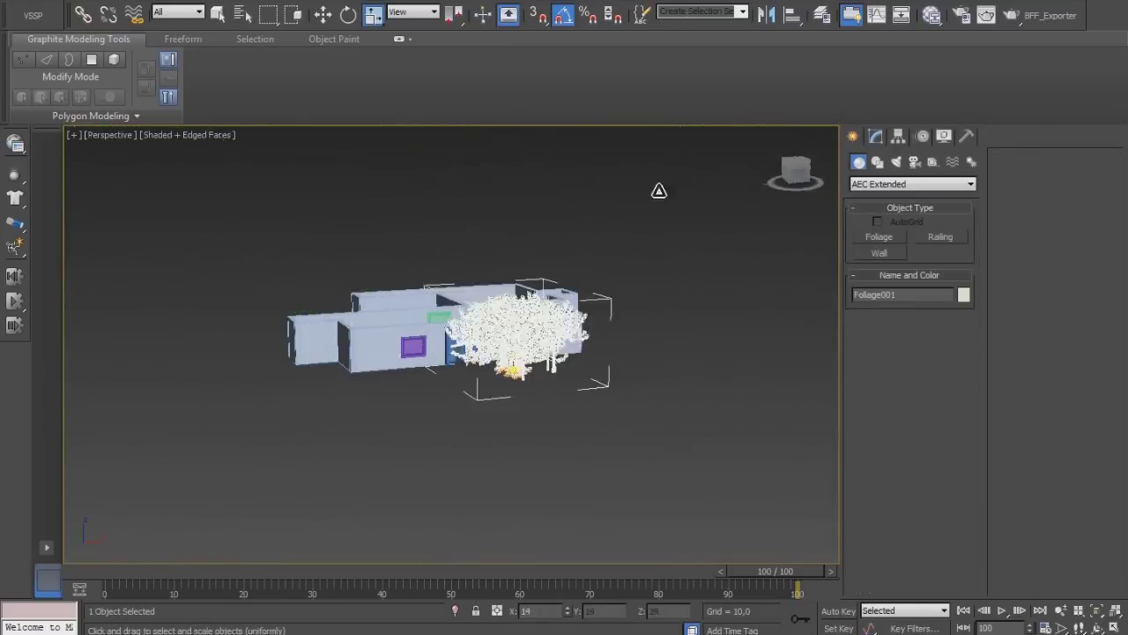
pyautogui.scroll(3, 658, 190)
pyautogui.scroll(2, 658, 190)
# Render the tree in wide and close-up views, delete it, and start a railing before the wall
pyautogui.hotkey('shift', 'q')
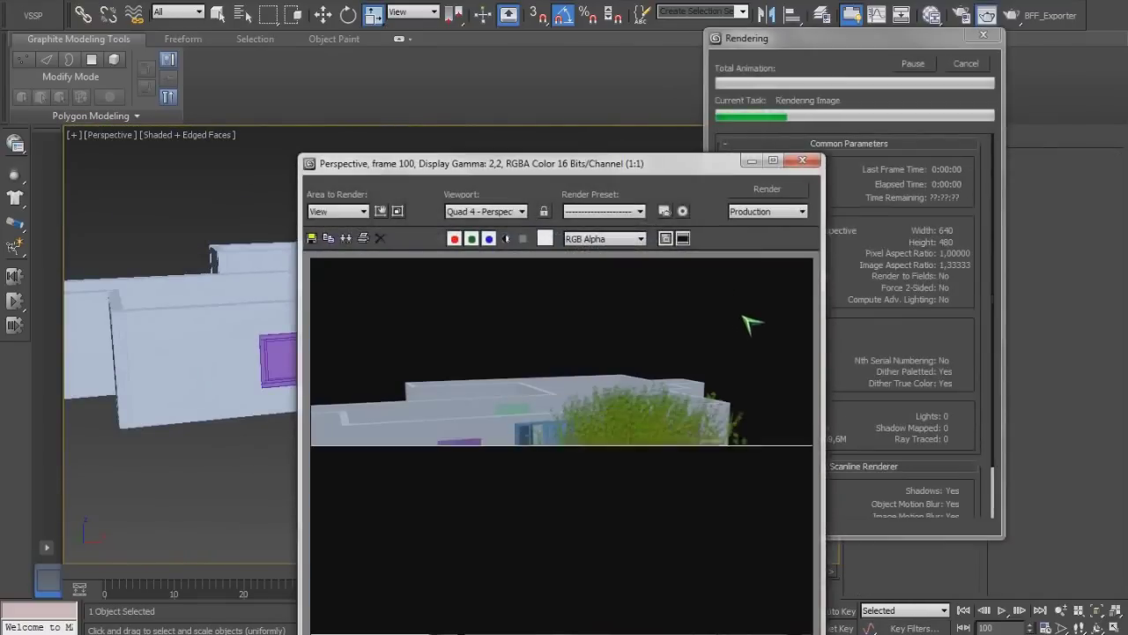
pyautogui.click(802, 161)
pyautogui.scroll(4, 582, 338)
pyautogui.scroll(5, 581, 338)
pyautogui.scroll(2, 582, 338)
pyautogui.hotkey('shift', 'q')
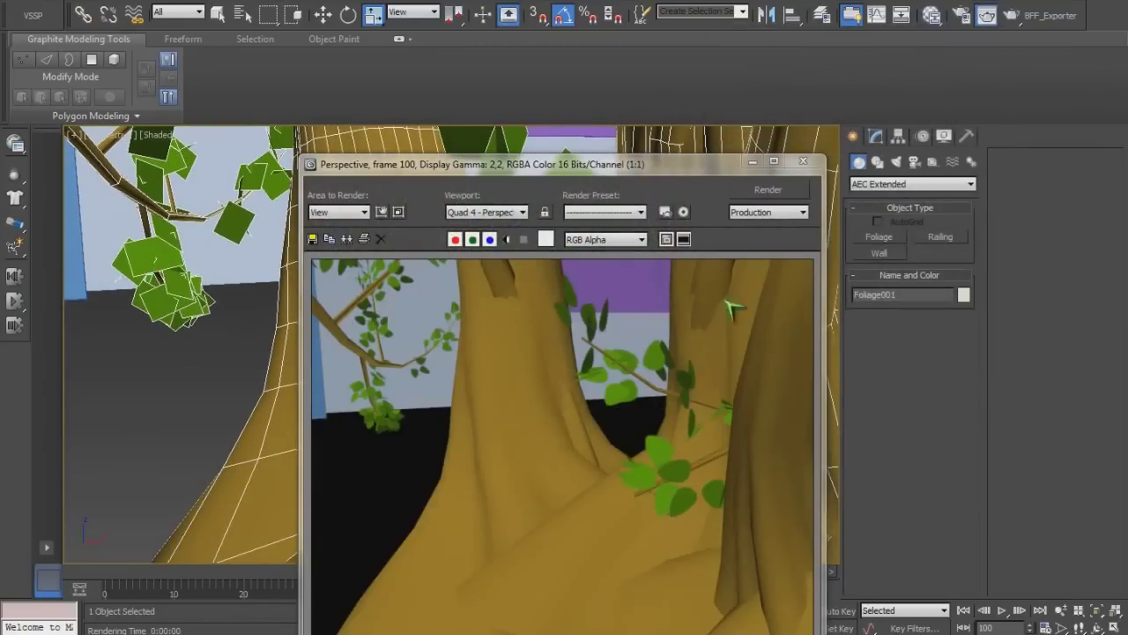
pyautogui.click(803, 161)
pyautogui.scroll(-8, 829, 375)
pyautogui.scroll(3, 828, 374)
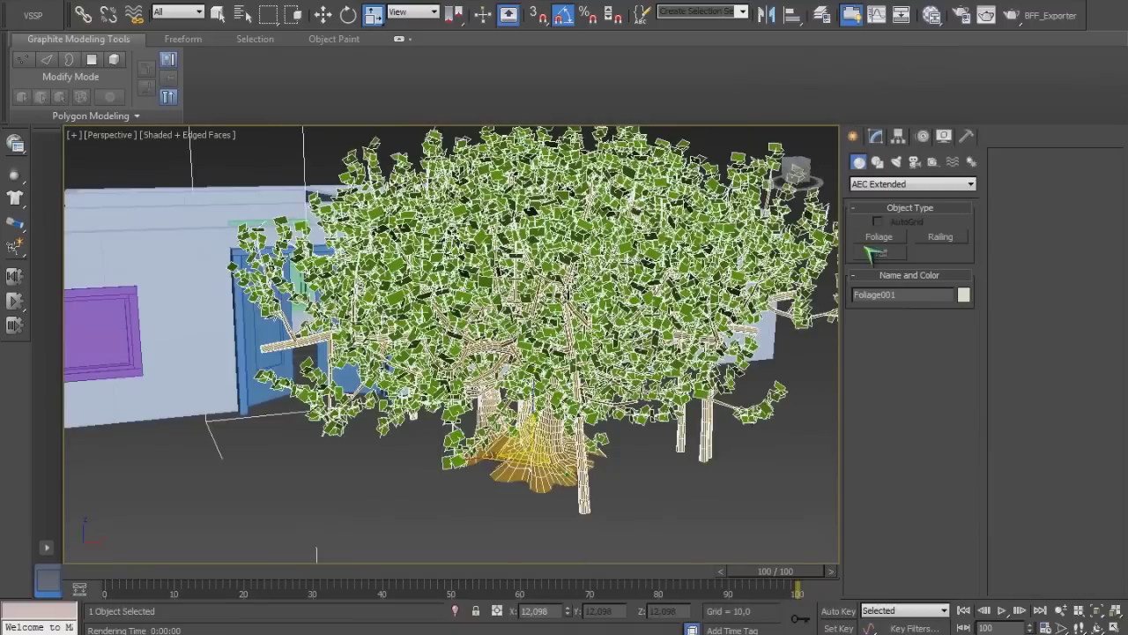
pyautogui.press('Delete')
pyautogui.click(941, 236)
pyautogui.click(465, 444)
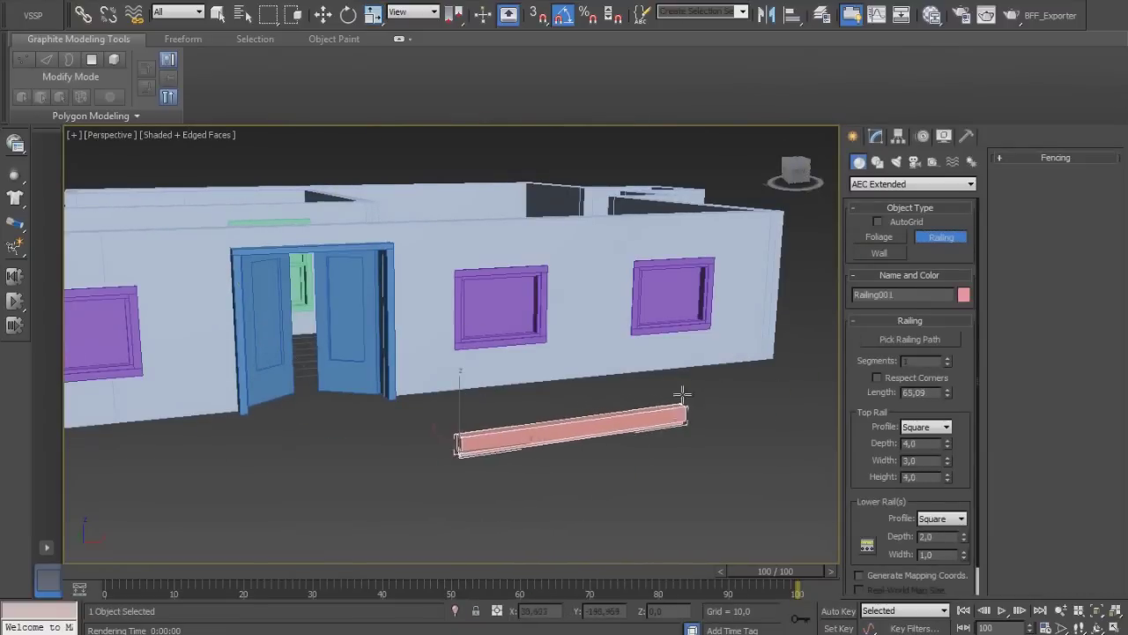
# Stretch the railing along the front wall with round, thinner, lower top and lower rails
pyautogui.moveTo(524, 449); pyautogui.dragTo(692, 441)
pyautogui.click(925, 426)
pyautogui.click(924, 451)
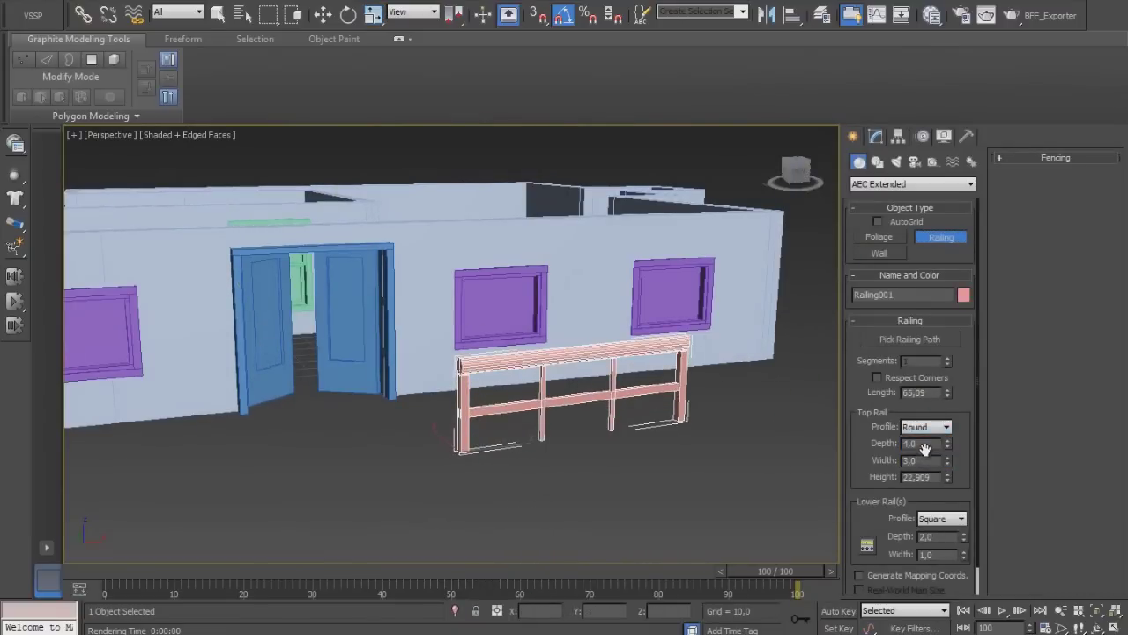
pyautogui.click(958, 520)
pyautogui.click(946, 545)
pyautogui.moveTo(948, 445); pyautogui.dragTo(952, 470)
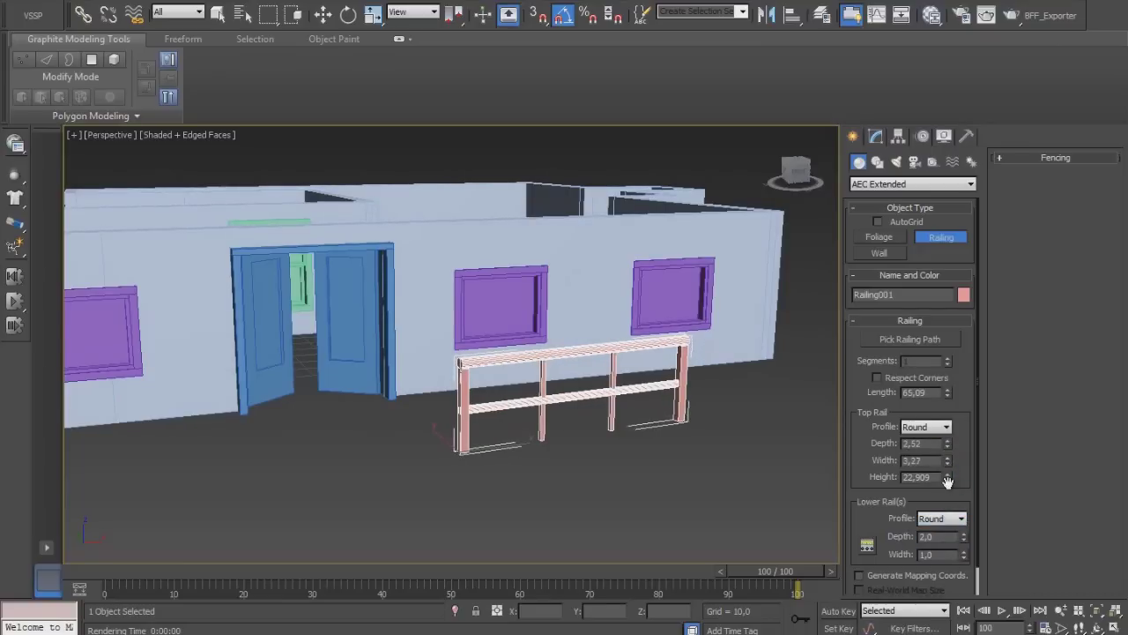
pyautogui.moveTo(948, 480); pyautogui.dragTo(956, 500)
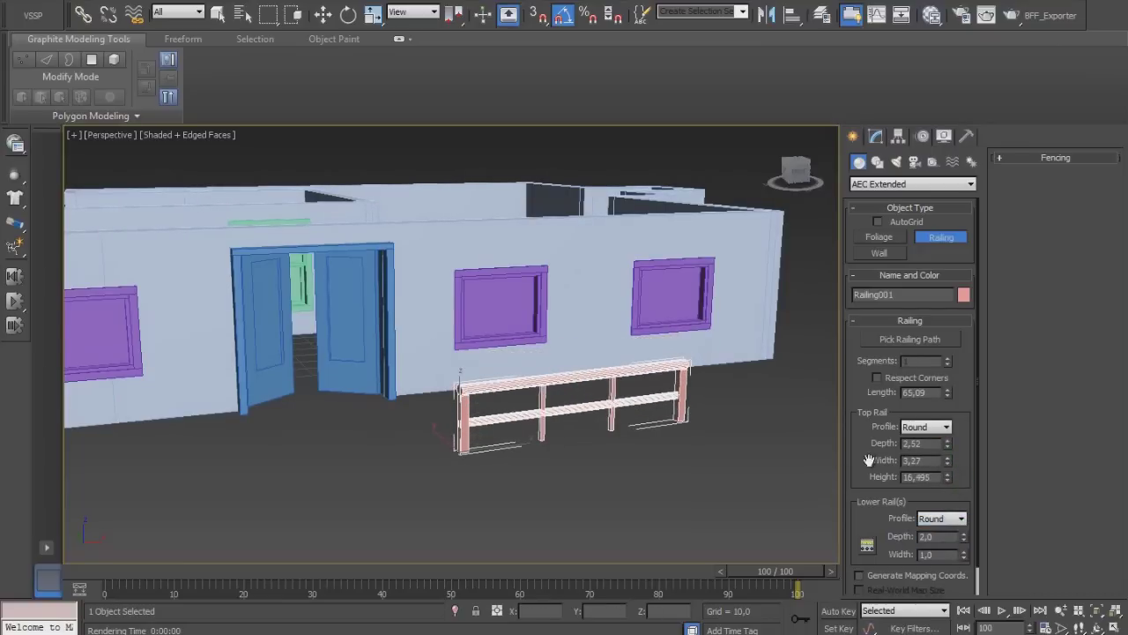
pyautogui.moveTo(869, 460); pyautogui.dragTo(765, 340)
# Set the railing's picket profile to Round, then delete the railing
pyautogui.click(1039, 159)
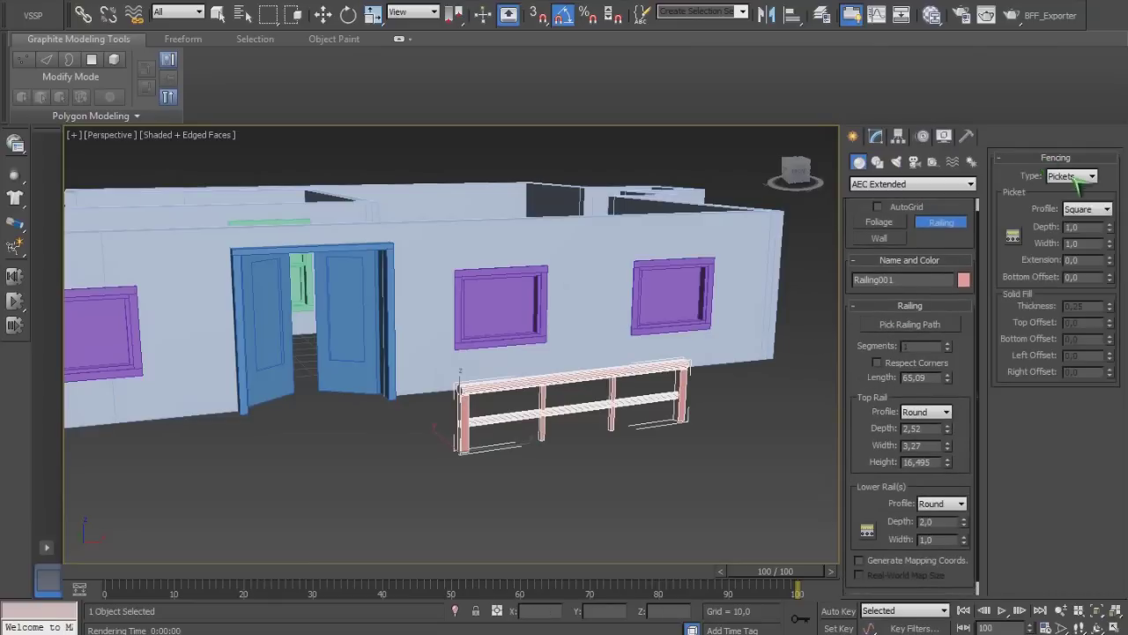
pyautogui.click(1100, 210)
pyautogui.click(1085, 232)
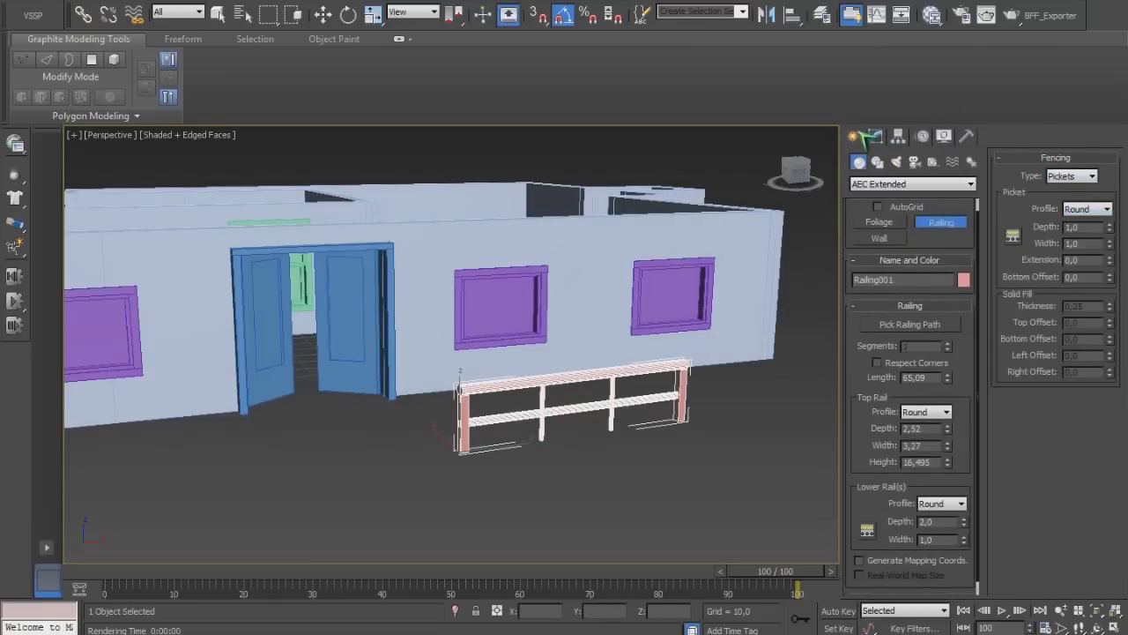
pyautogui.press('Delete')
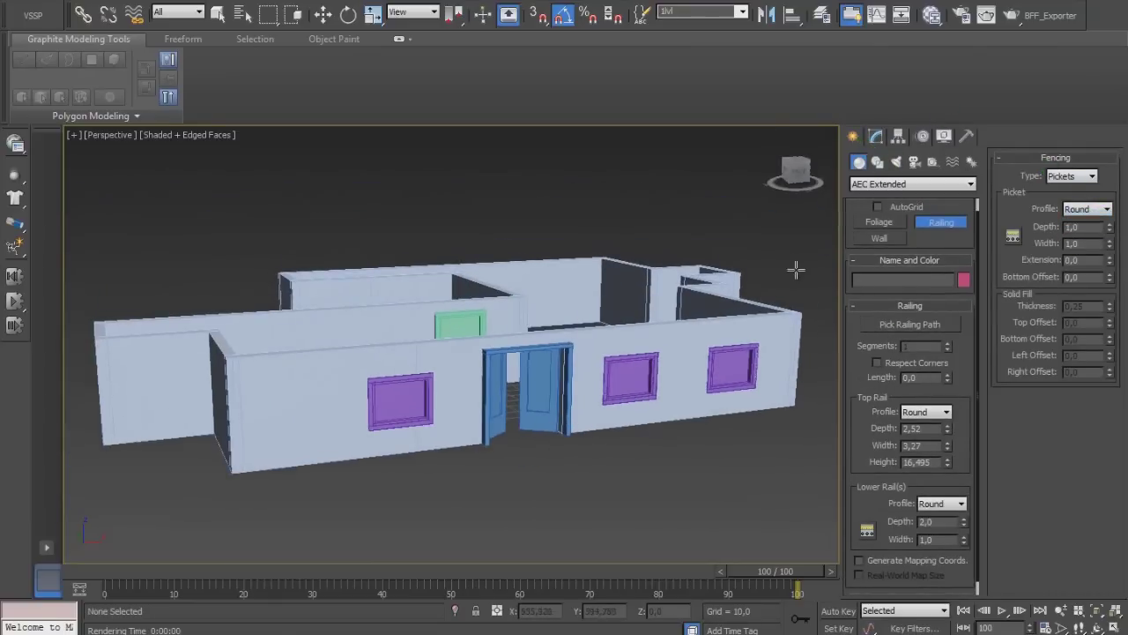
pyautogui.press('r')
pyautogui.click(760, 332)
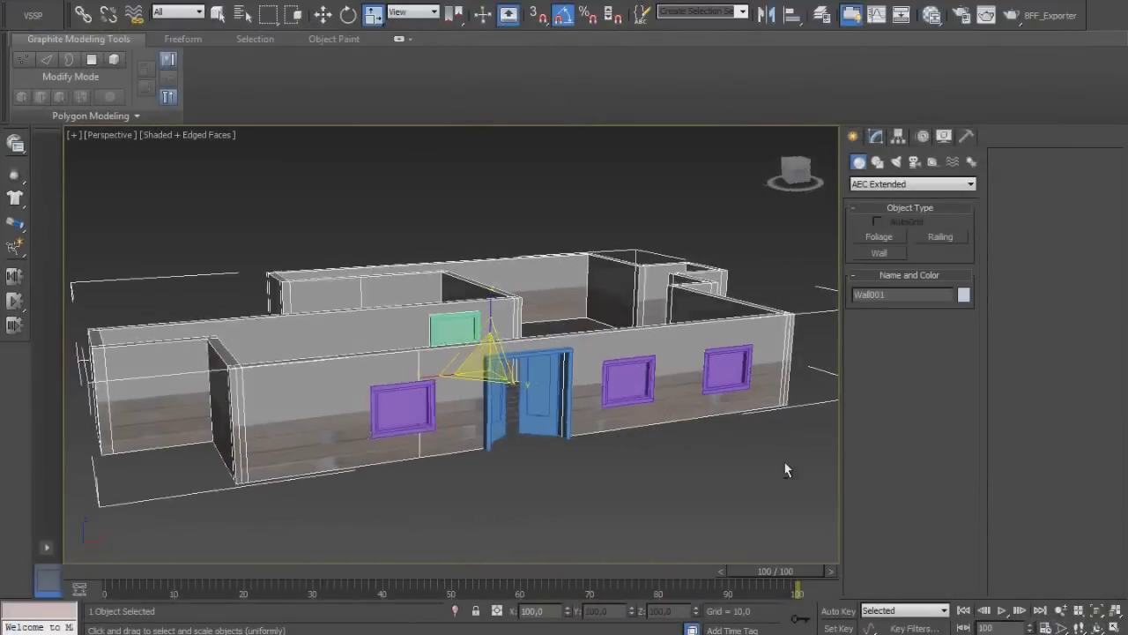
# Add a Box UVW Map modifier to Wall001 with tiling set to 10
pyautogui.keyDown('alt'); pyautogui.moveTo(786, 466); pyautogui.dragTo(746, 468, button='middle'); pyautogui.keyUp('alt')
pyautogui.click(896, 135)
pyautogui.click(969, 179)
pyautogui.moveTo(975, 216); pyautogui.dragTo(994, 568)
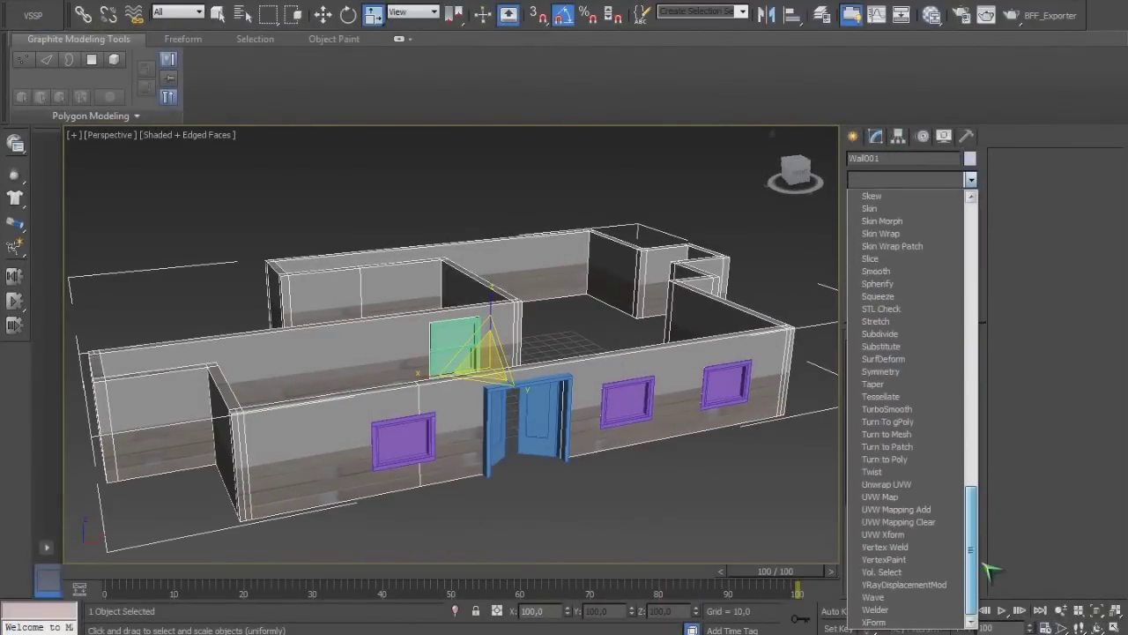
pyautogui.click(905, 497)
pyautogui.click(880, 426)
pyautogui.moveTo(743, 455)
pyautogui.keyDown('alt'); pyautogui.mouseDown(button='middle')
pyautogui.moveTo(814, 439)
pyautogui.moveTo(860, 479)
pyautogui.mouseUp(button='middle'); pyautogui.keyUp('alt')
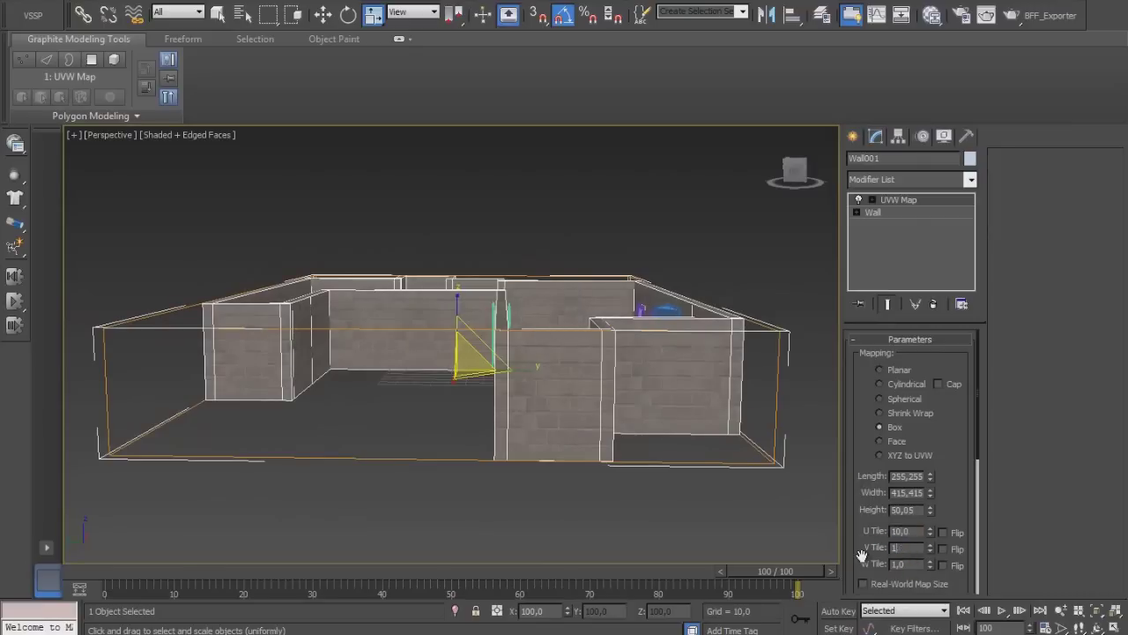
pyautogui.write('0')
pyautogui.press('Return')
# Render the brick-textured wall from the front with the door
pyautogui.keyDown('alt'); pyautogui.moveTo(708, 545); pyautogui.dragTo(669, 509, button='middle'); pyautogui.keyUp('alt')
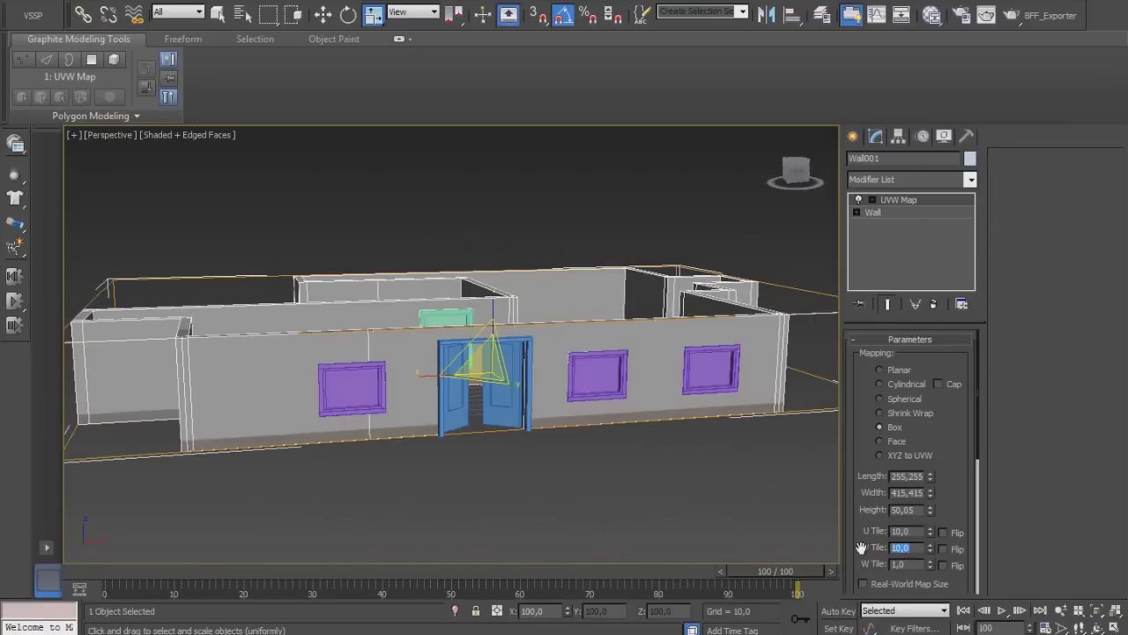
pyautogui.scroll(3, 726, 503)
pyautogui.scroll(2, 723, 538)
pyautogui.hotkey('shift', 'q')
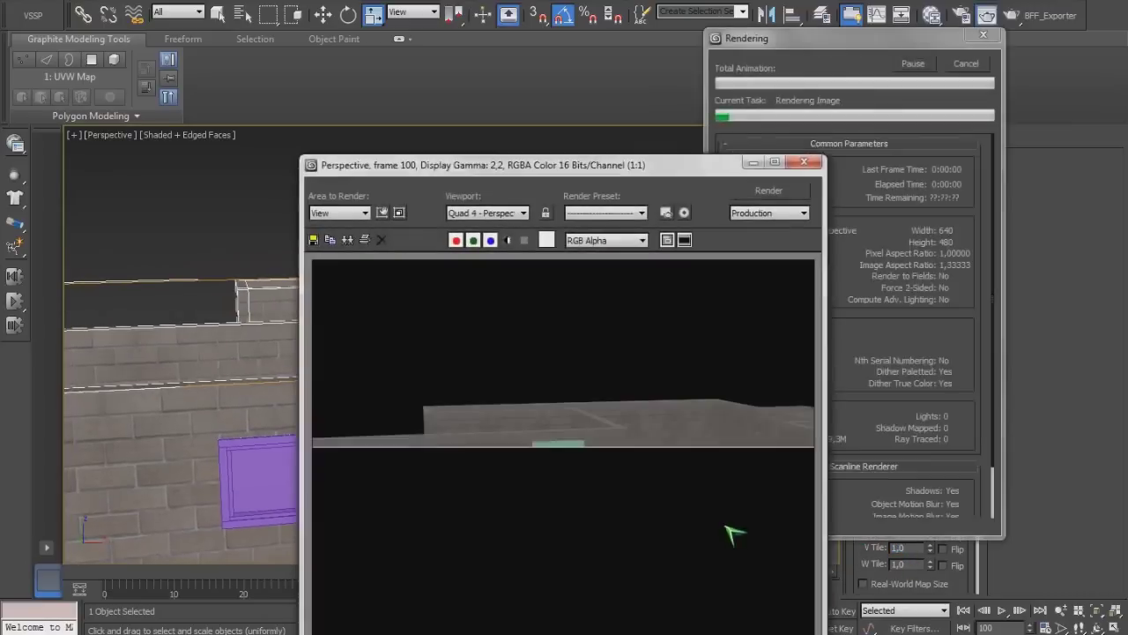
pyautogui.click(804, 162)
# Place an Omni light in front of the wall
pyautogui.click(852, 135)
pyautogui.click(897, 161)
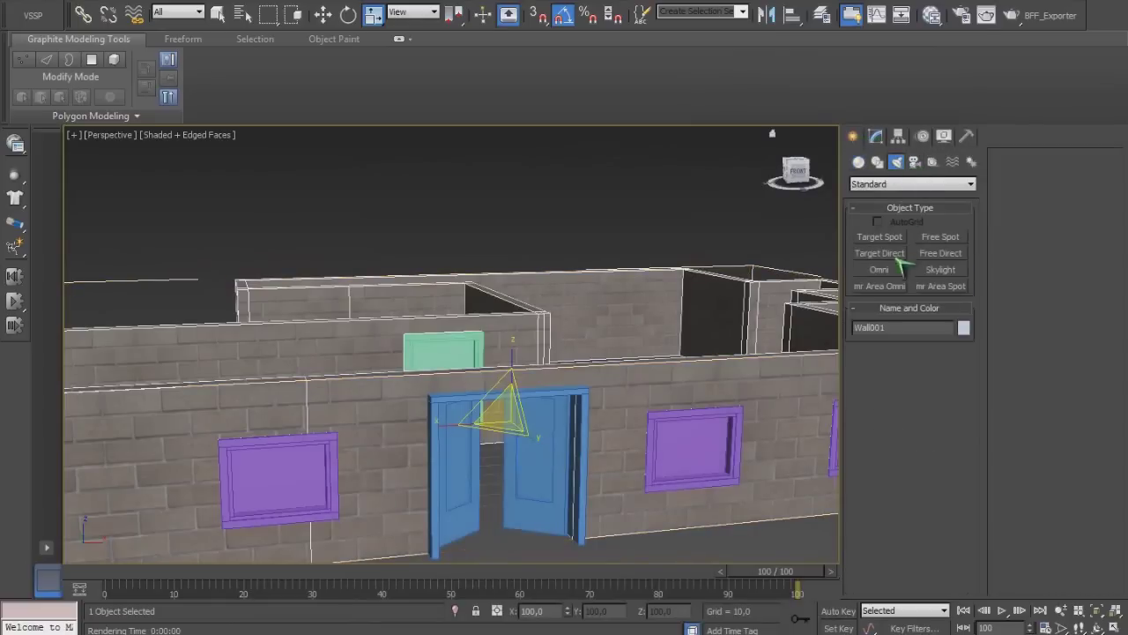
pyautogui.click(879, 269)
pyautogui.click(756, 536)
pyautogui.keyDown('alt'); pyautogui.moveTo(756, 536); pyautogui.dragTo(776, 529, button='middle'); pyautogui.keyUp('alt')
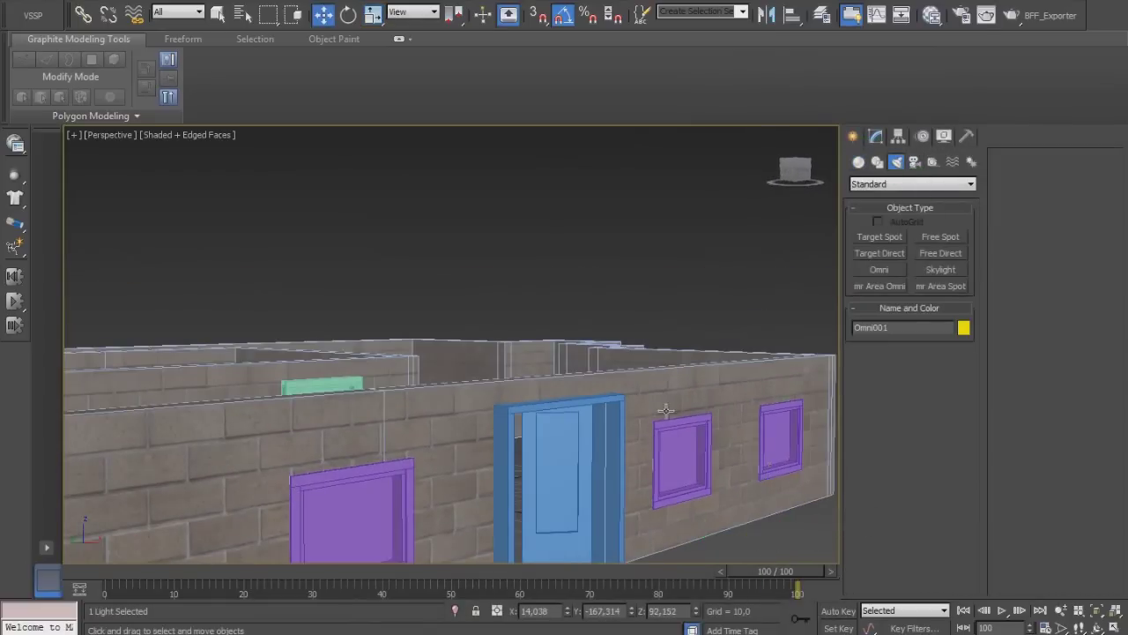
pyautogui.scroll(-3, 735, 264)
pyautogui.scroll(3, 735, 383)
# Render the lit wall in a normal and a close-up view
pyautogui.hotkey('shift', 'q')
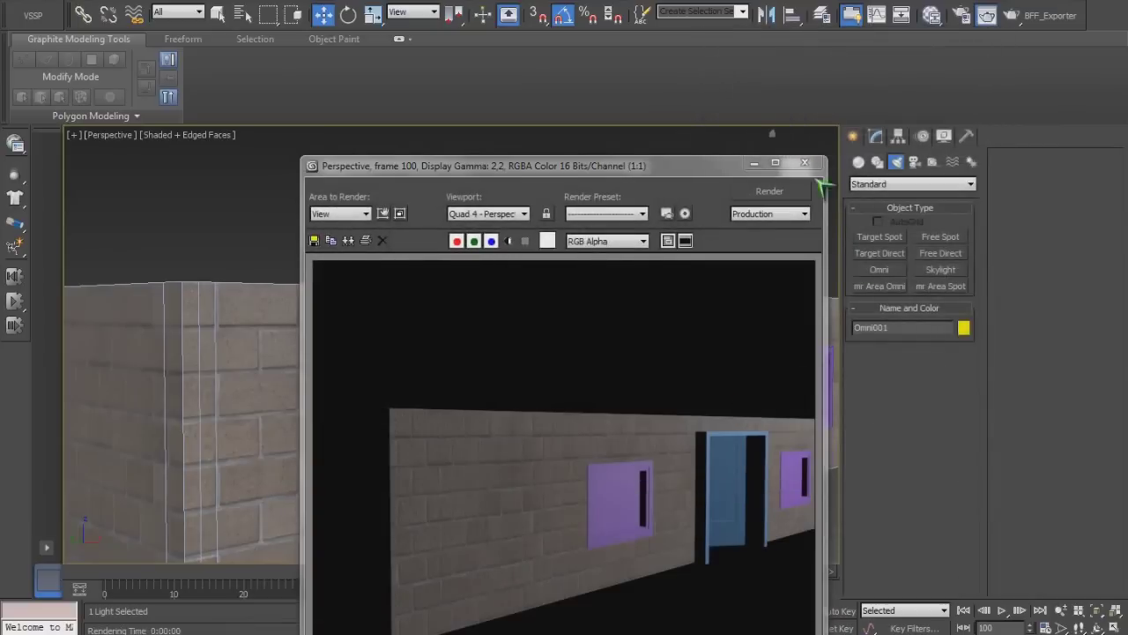
pyautogui.click(803, 162)
pyautogui.scroll(3, 604, 333)
pyautogui.scroll(3, 549, 358)
pyautogui.hotkey('shift', 'q')
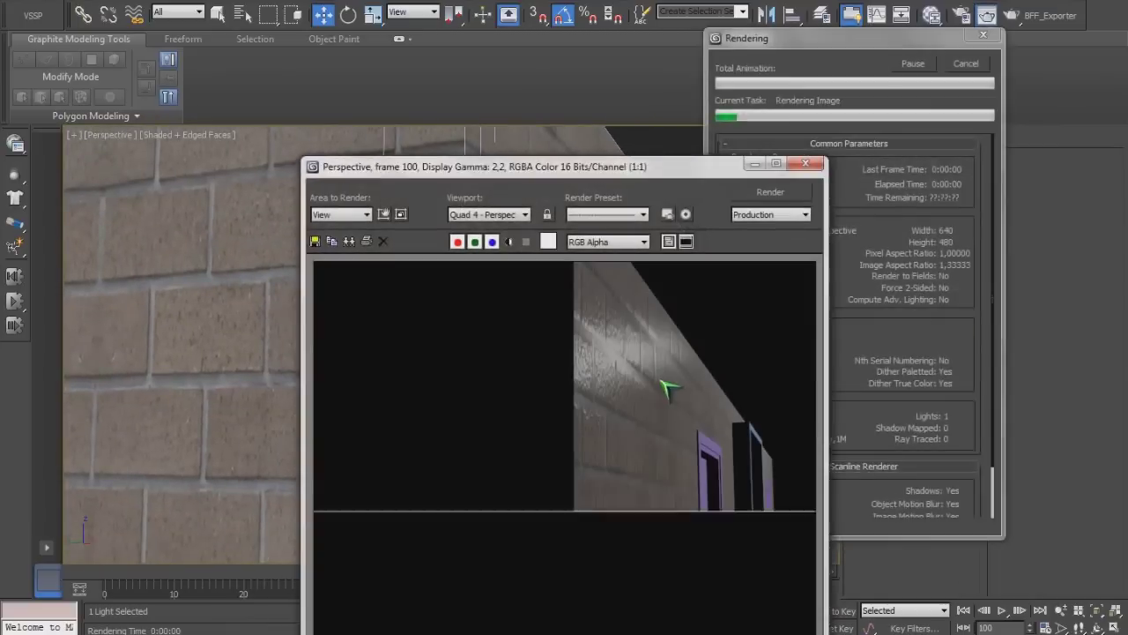
pyautogui.click(804, 162)
pyautogui.scroll(-2, 546, 375)
pyautogui.scroll(-5, 547, 375)
pyautogui.scroll(-4, 531, 383)
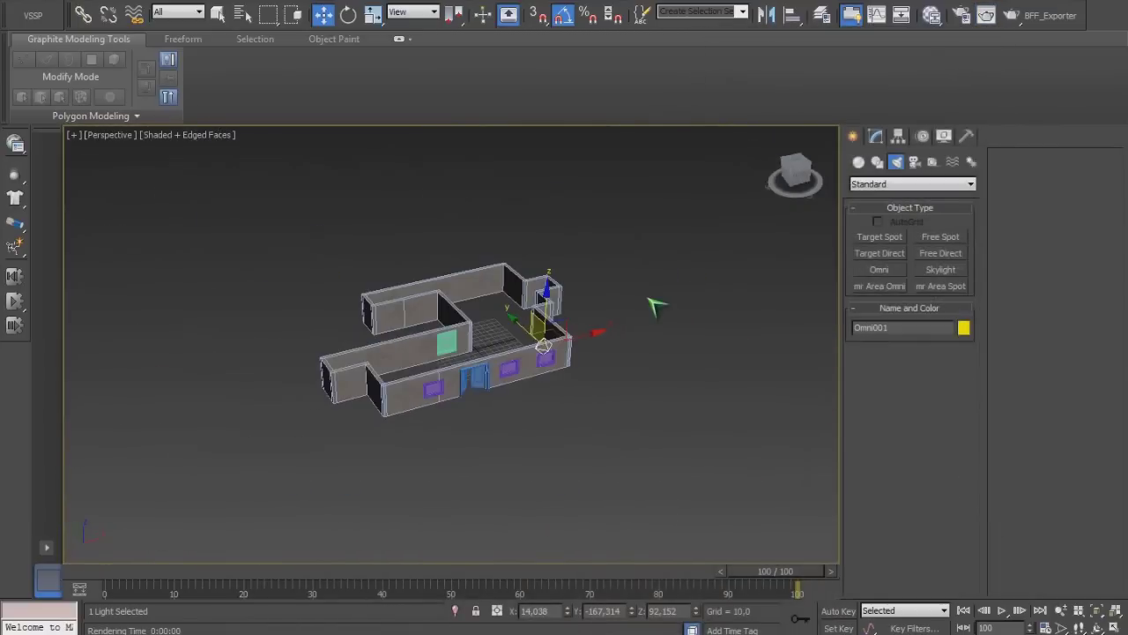
pyautogui.scroll(2, 656, 309)
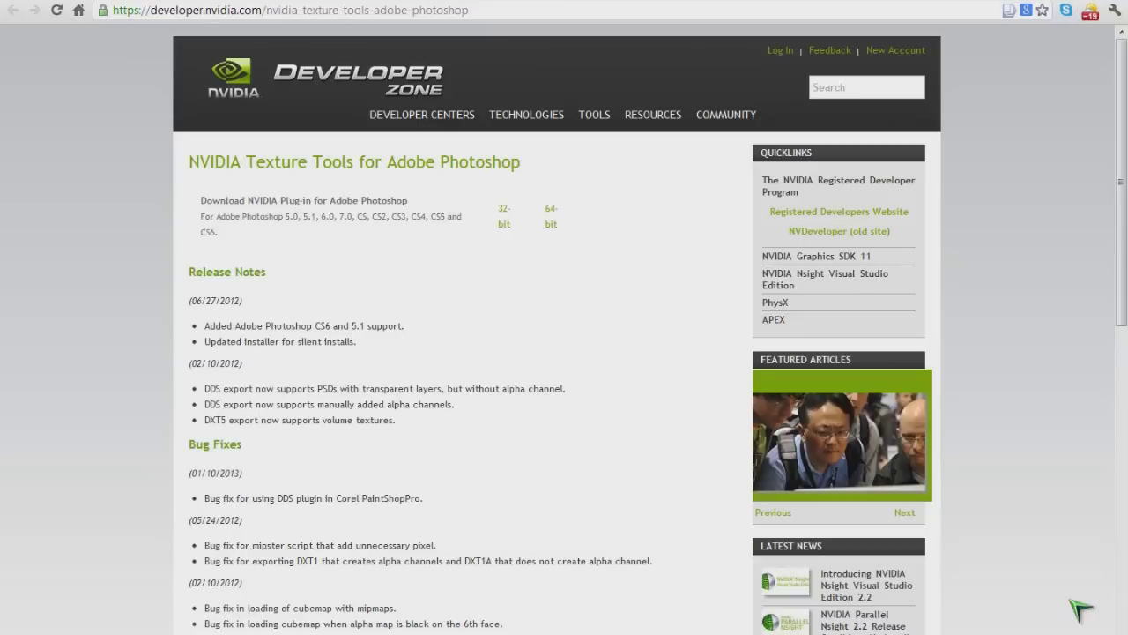
# Scroll the NVIDIA Texture Tools for Adobe Photoshop page and highlight its supported Photoshop versions
pyautogui.moveTo(455, 11); pyautogui.dragTo(124, 10)
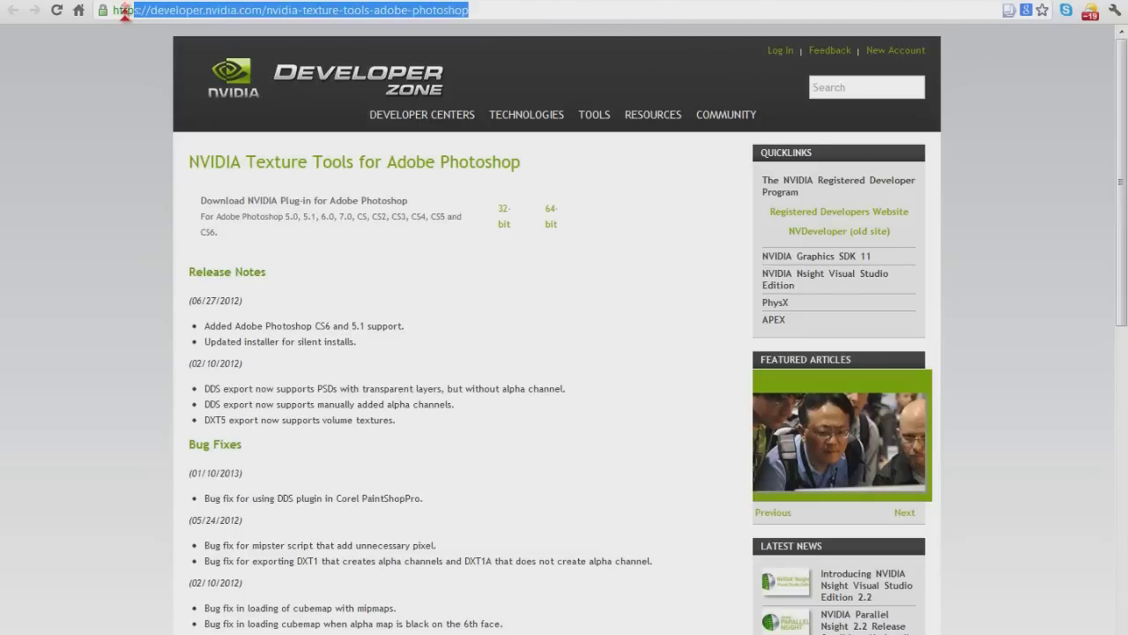
pyautogui.moveTo(211, 12); pyautogui.dragTo(100, 14)
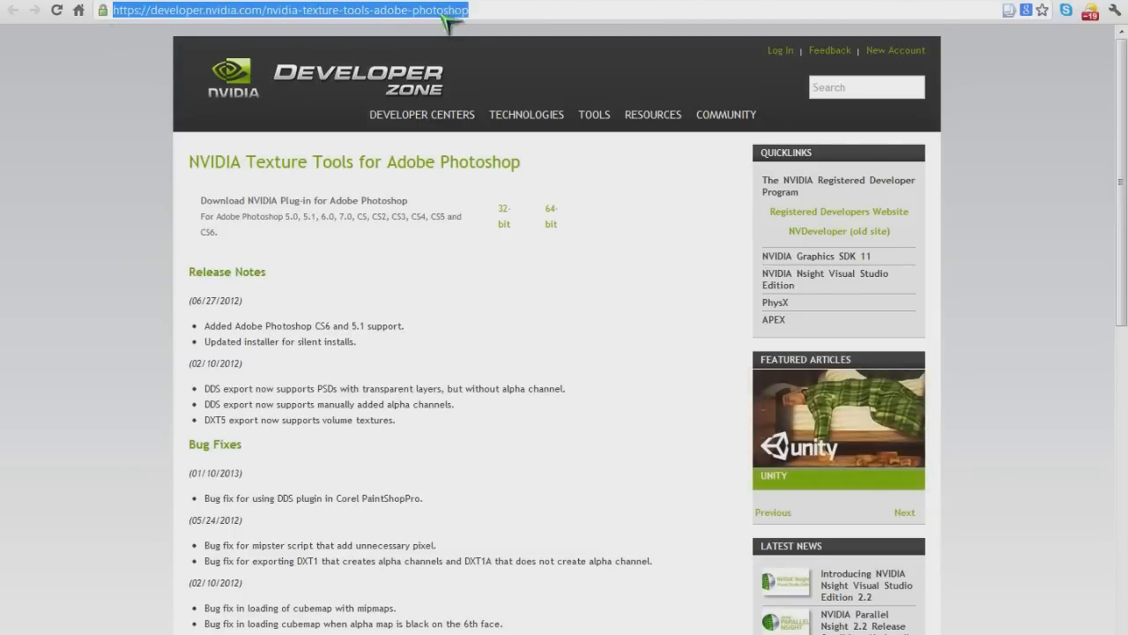
pyautogui.moveTo(227, 165); pyautogui.dragTo(404, 162)
pyautogui.click(358, 294)
pyautogui.scroll(-2, 320, 365)
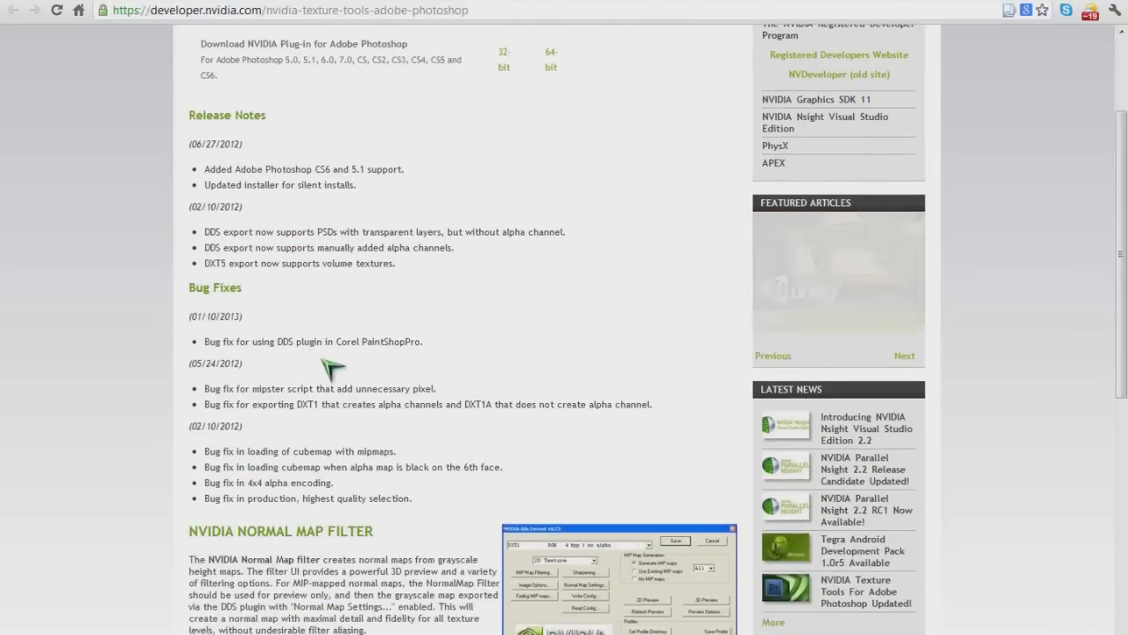
pyautogui.scroll(-4, 350, 377)
pyautogui.scroll(-2, 387, 381)
pyautogui.scroll(9, 370, 335)
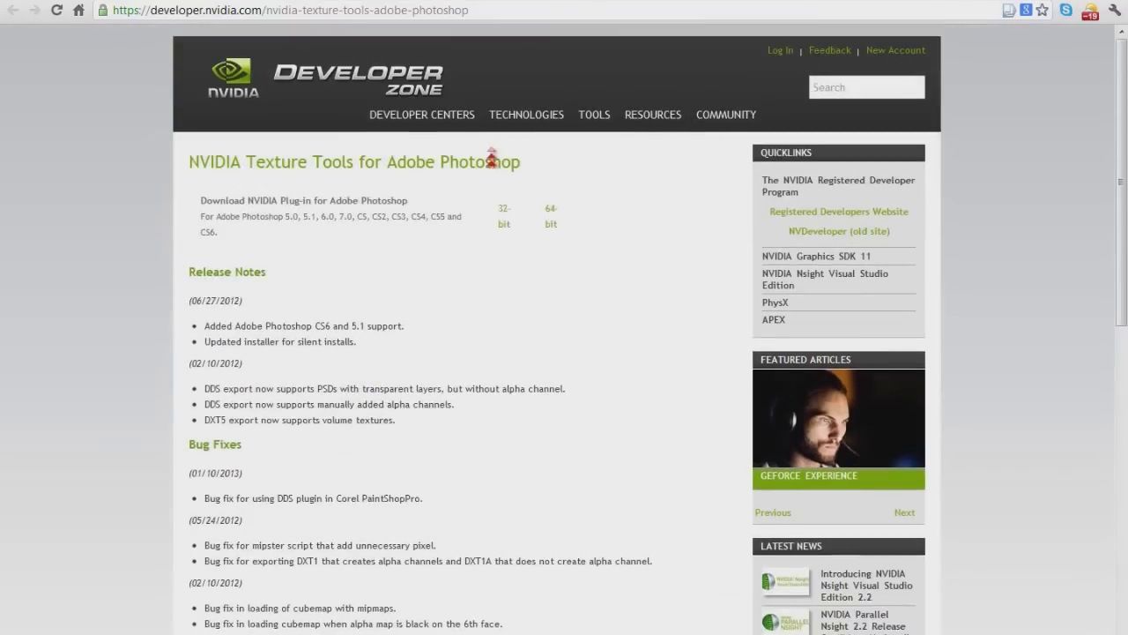
pyautogui.moveTo(473, 223); pyautogui.dragTo(287, 224)
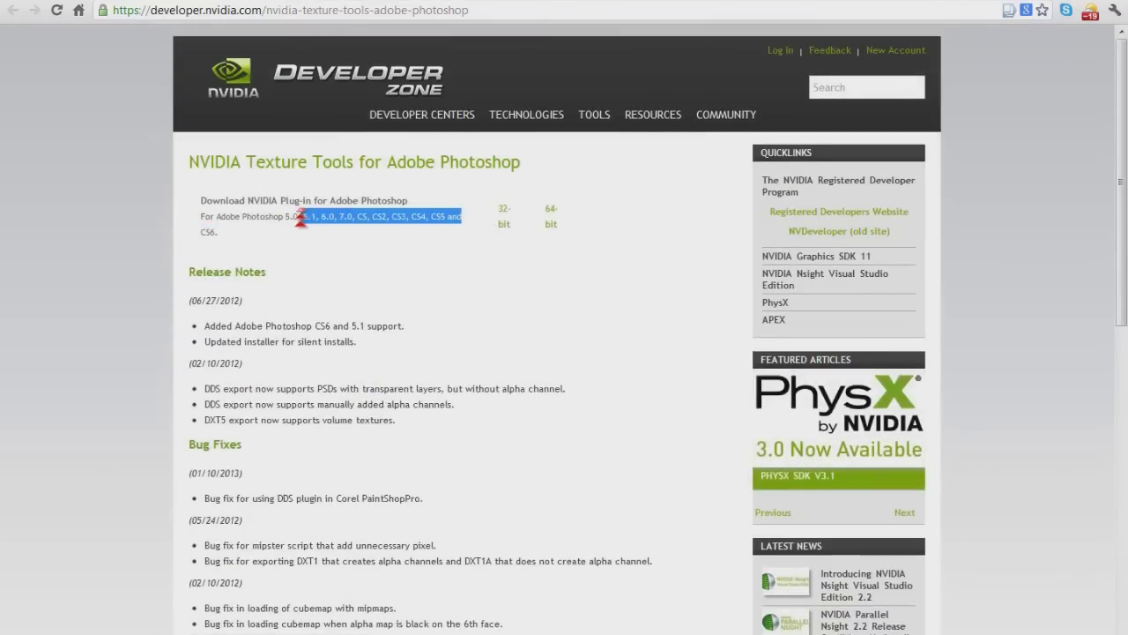
pyautogui.click(337, 226)
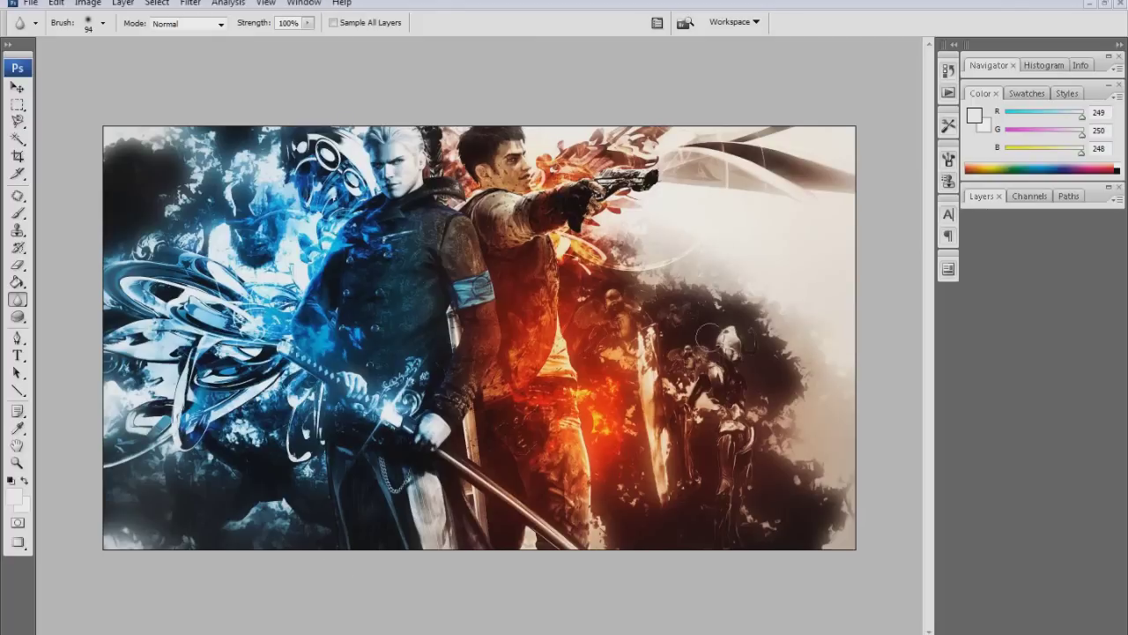
# Apply NVIDIA NormalMapFilter with 4 sample and scale 10, then undo it
pyautogui.click(202, 4)
pyautogui.moveTo(218, 360)
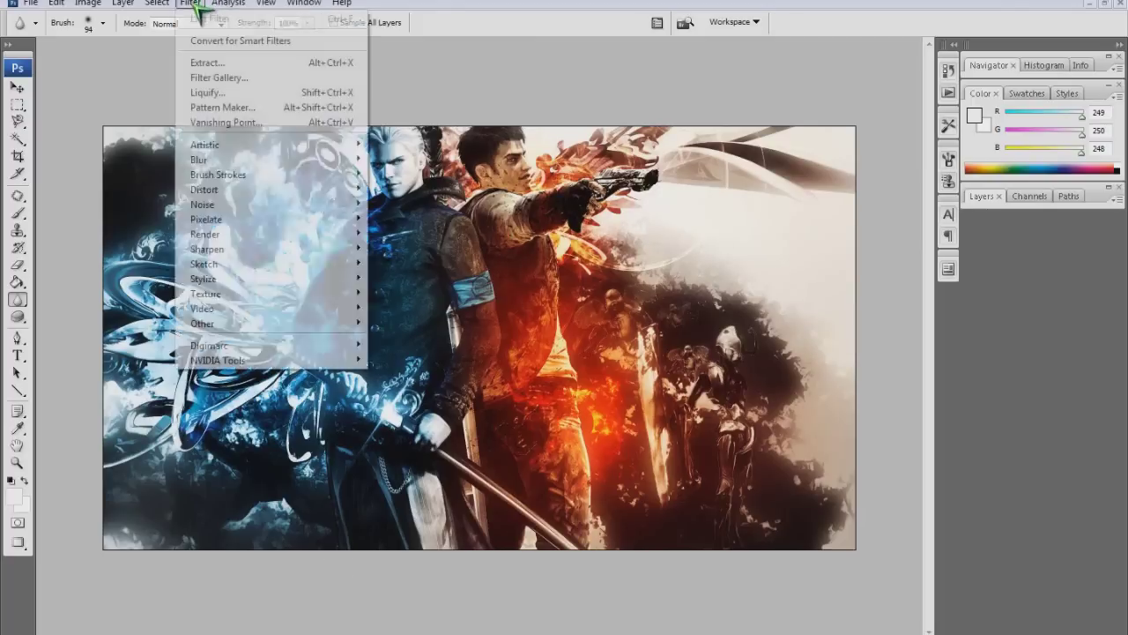
pyautogui.click(432, 360)
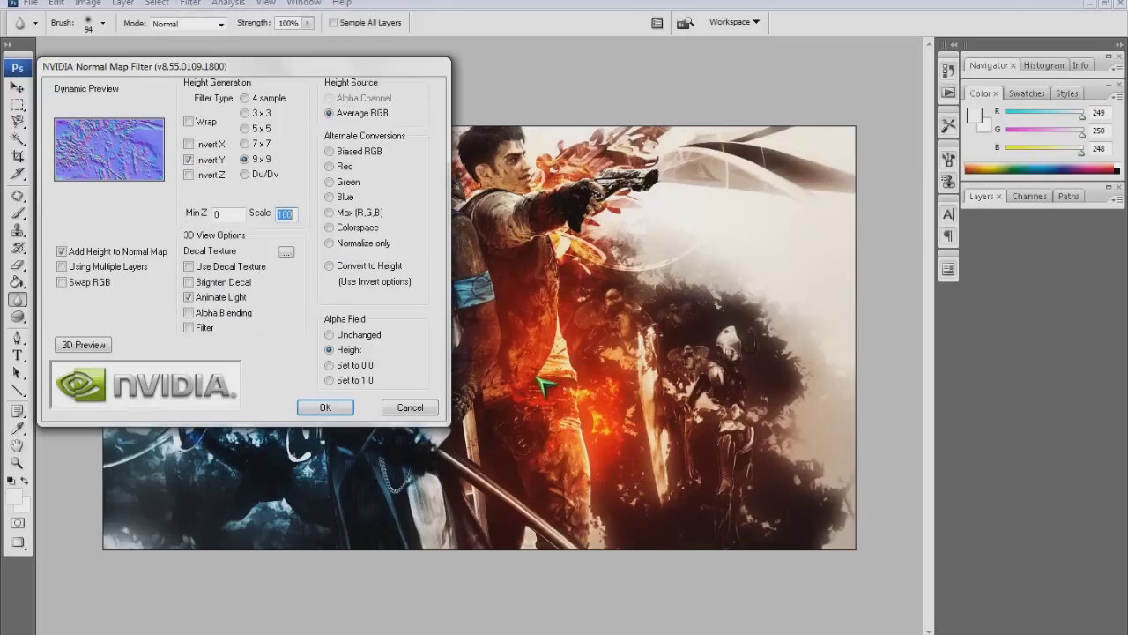
pyautogui.moveTo(263, 66); pyautogui.dragTo(858, 272)
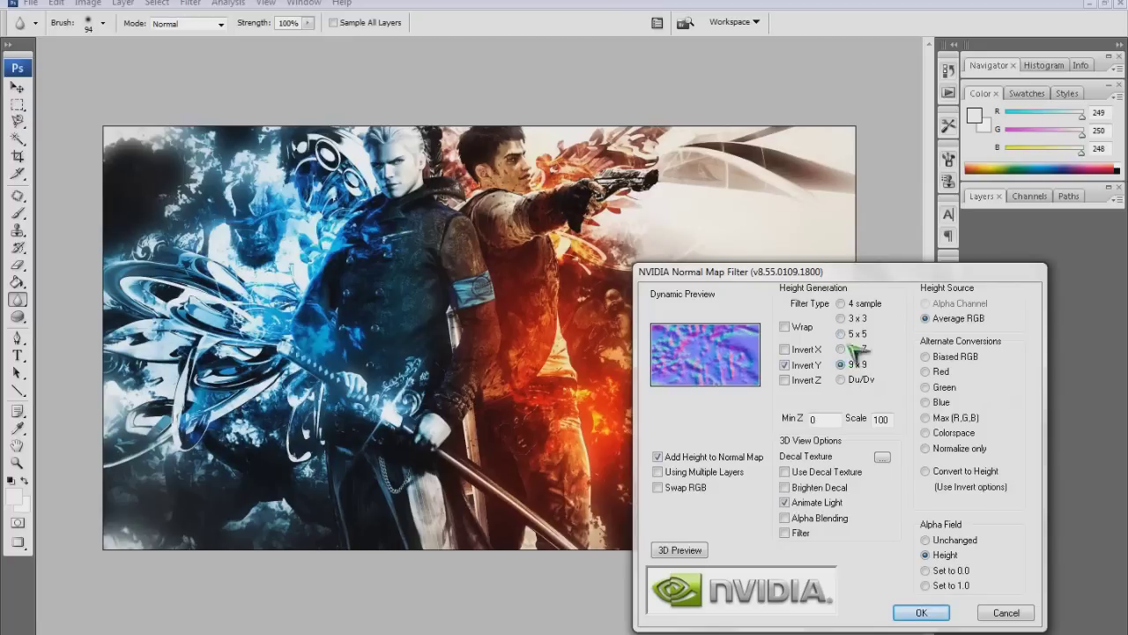
pyautogui.click(853, 305)
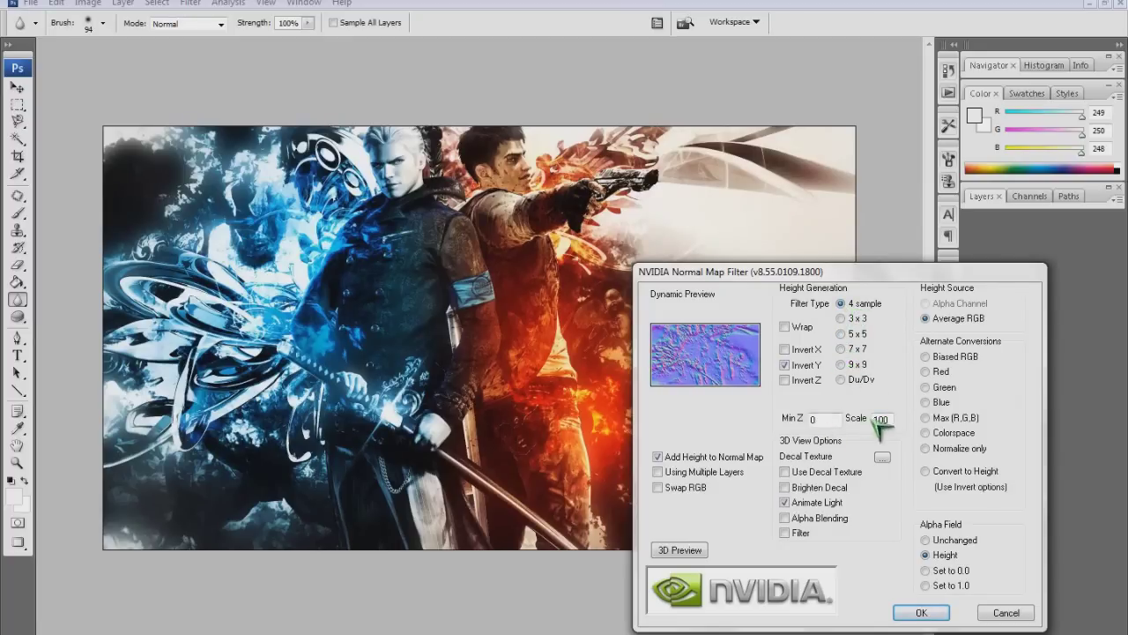
pyautogui.write('10')
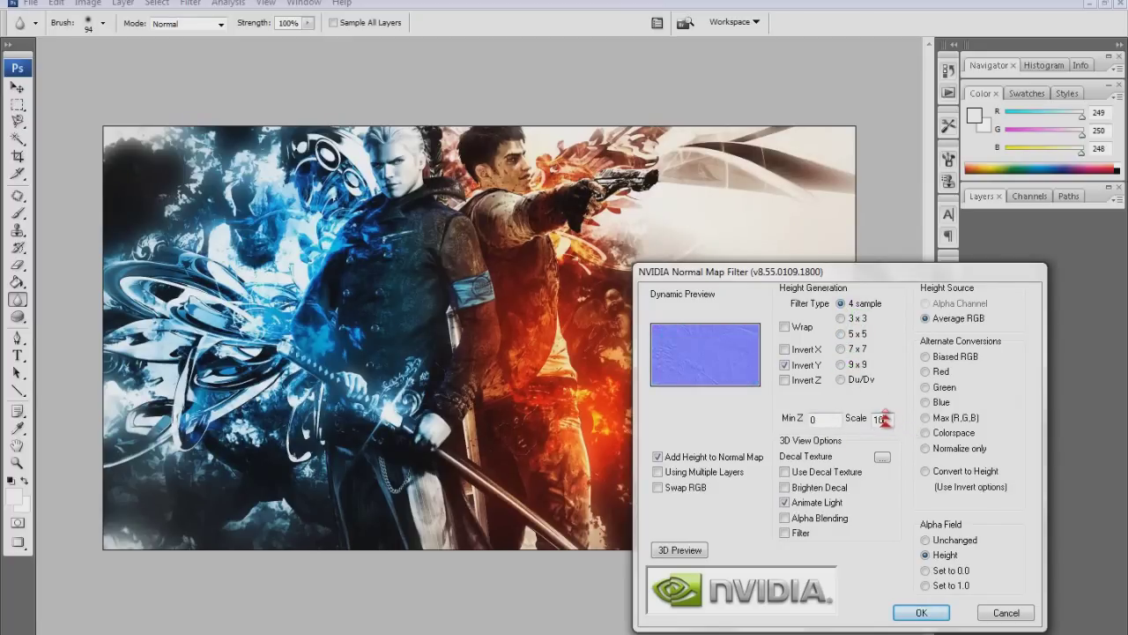
pyautogui.press('Return')
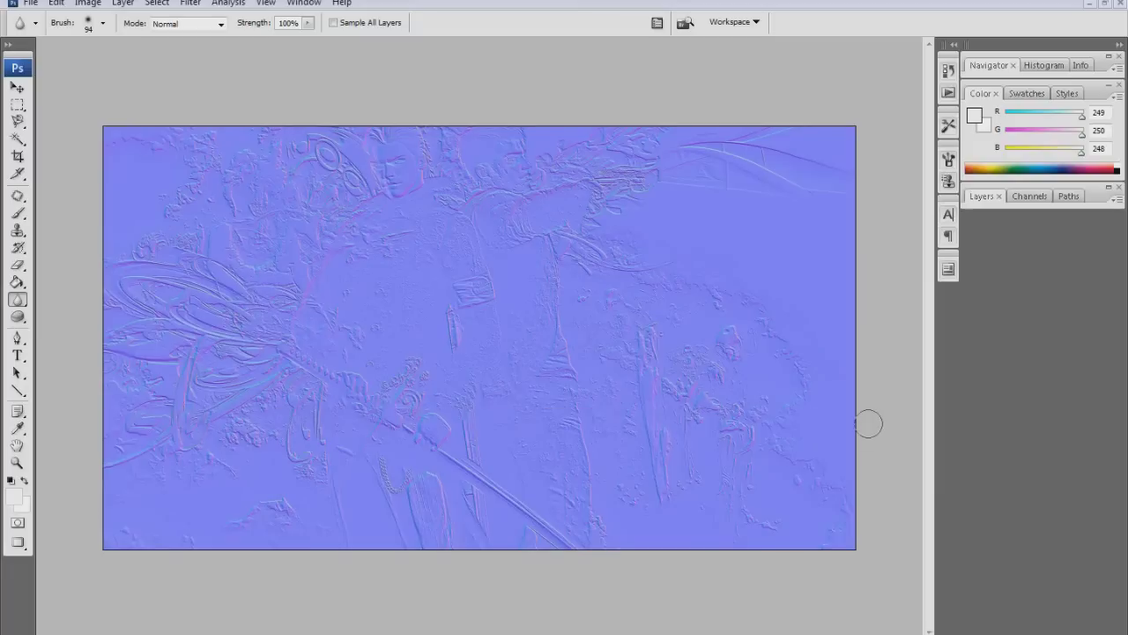
pyautogui.hotkey('ctrl', 'z')
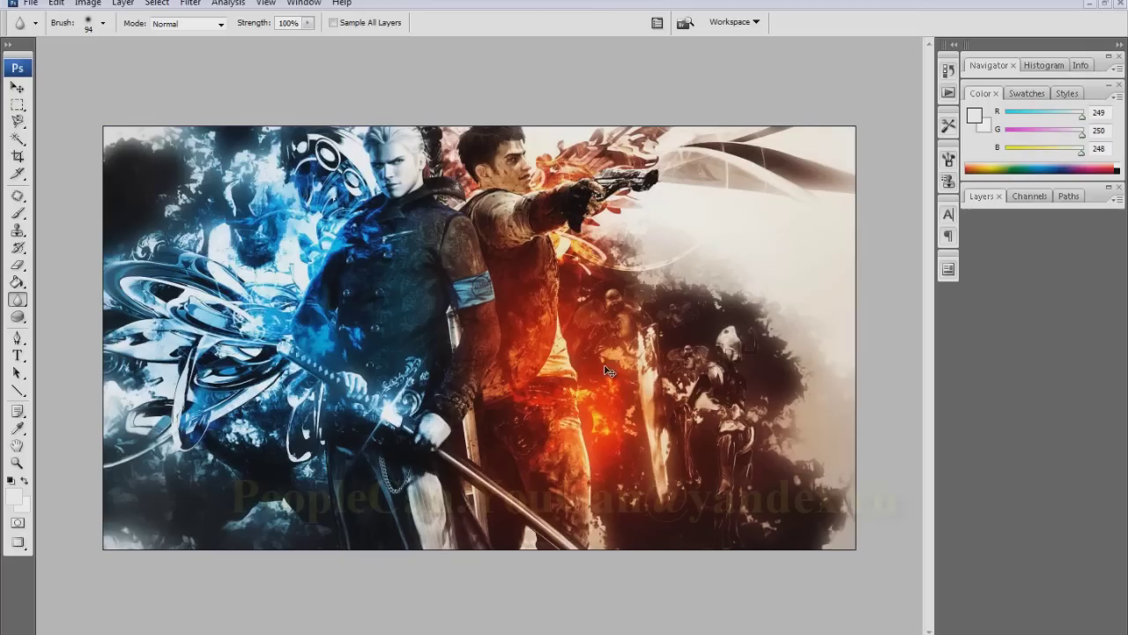
pyautogui.click(190, 3)
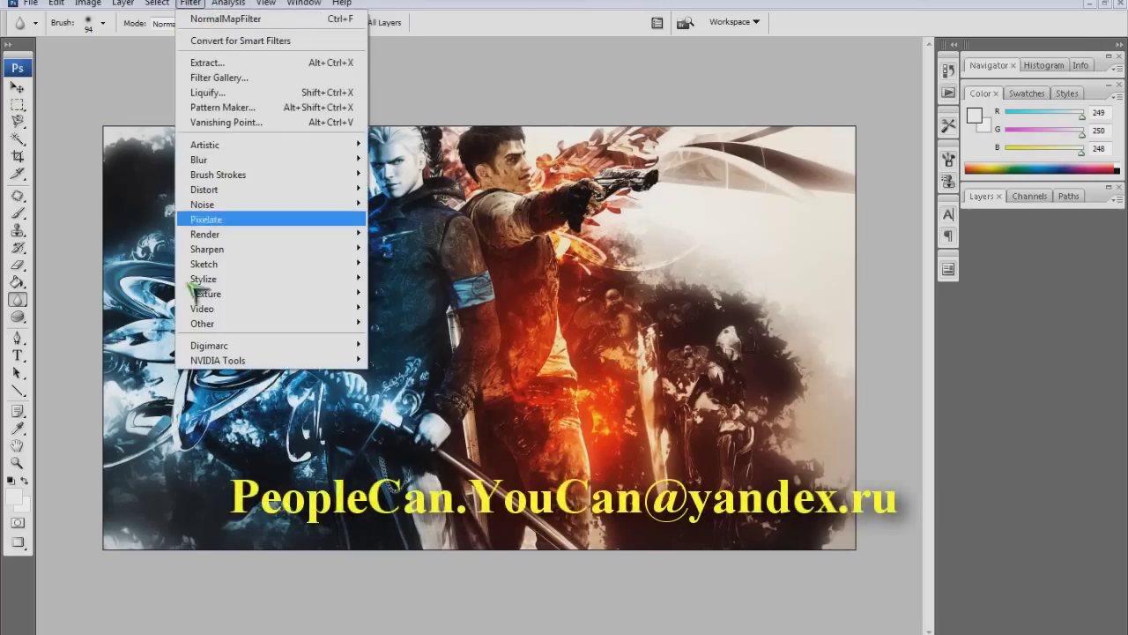
# Reopen the NVIDIA NormalMapFilter at scale 5, try Swap RGB, and tilt its 3D preview plane
pyautogui.click(410, 361)
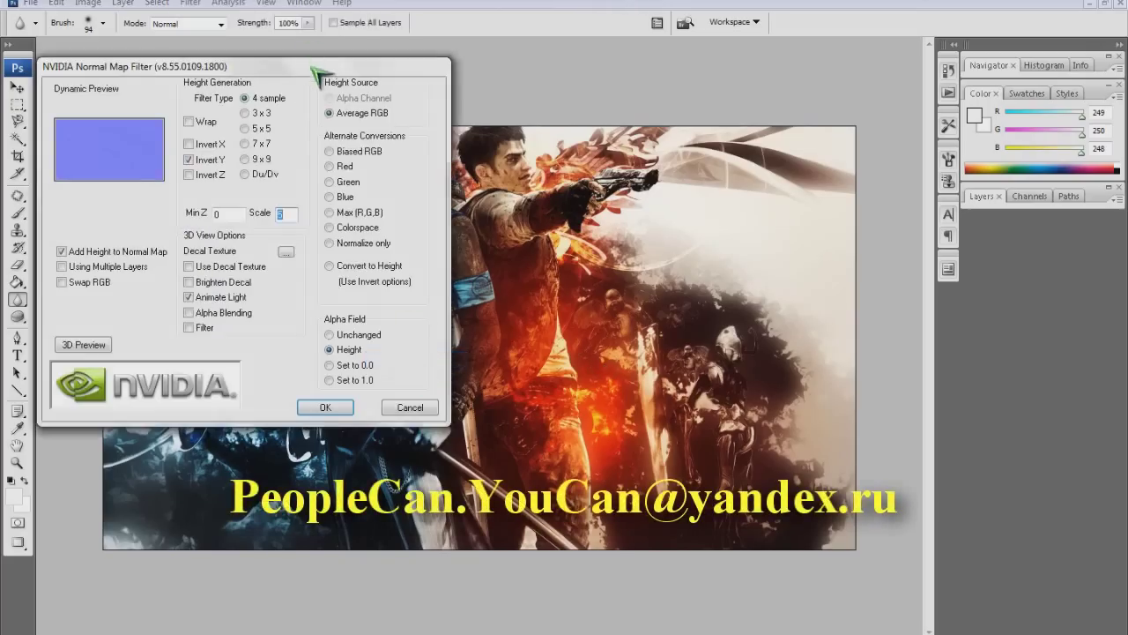
pyautogui.moveTo(312, 67); pyautogui.dragTo(829, 214)
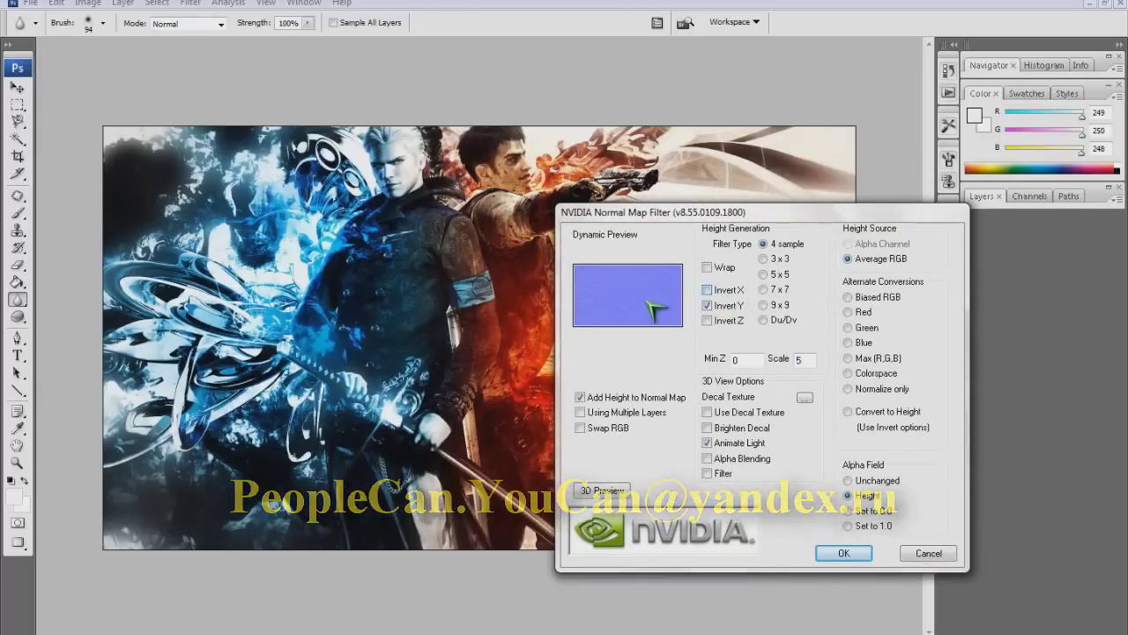
pyautogui.click(620, 429)
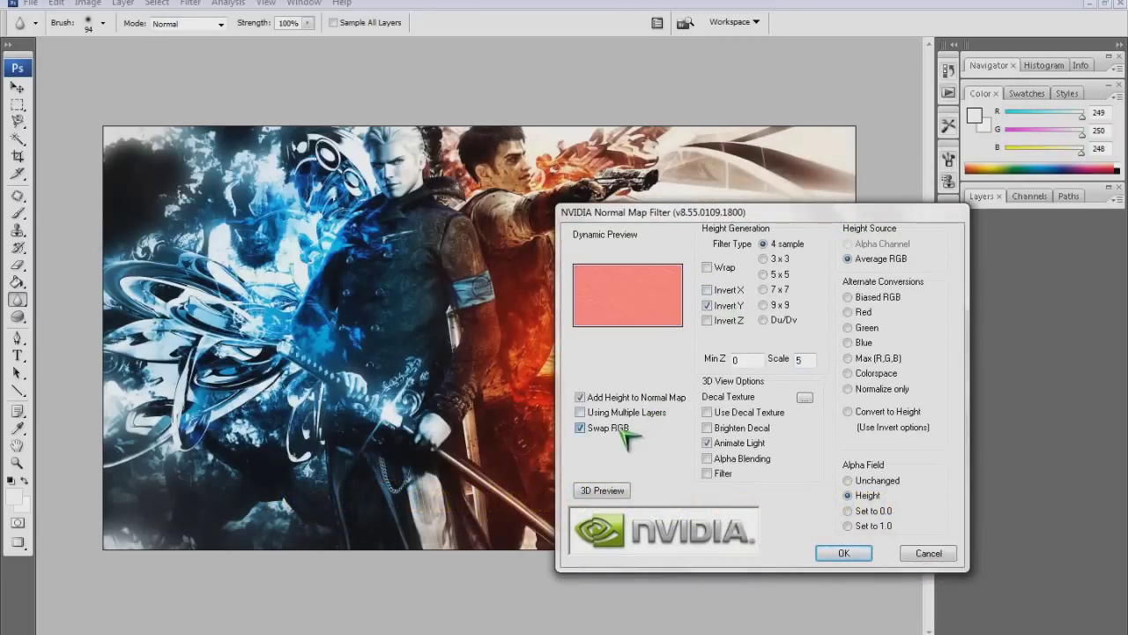
pyautogui.click(620, 429)
pyautogui.click(583, 490)
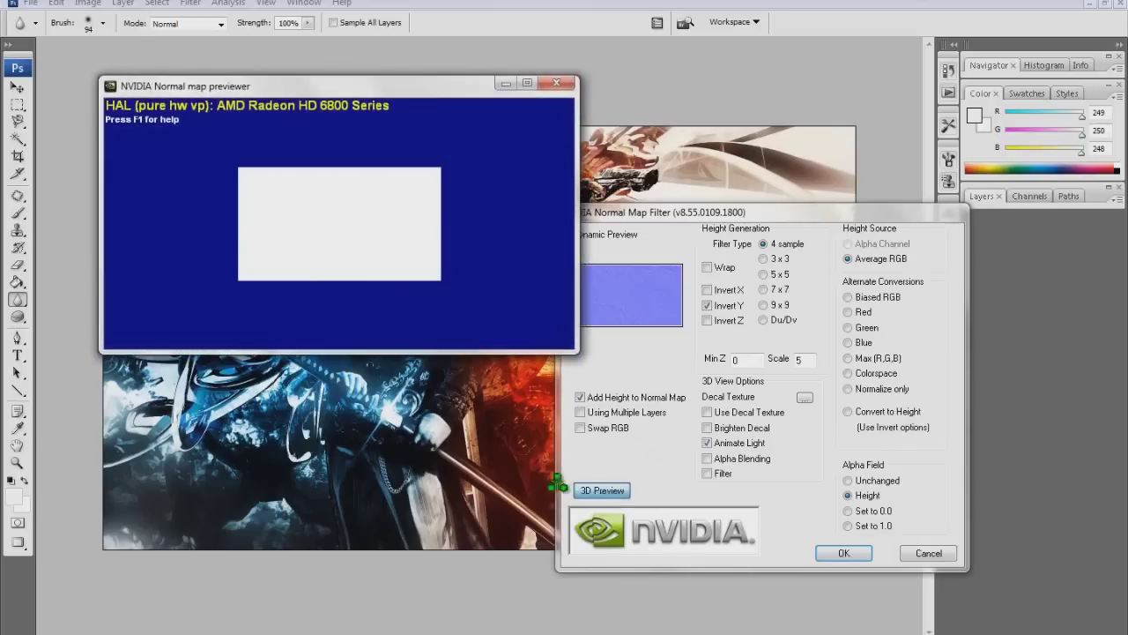
pyautogui.moveTo(456, 356)
pyautogui.mouseDown()
pyautogui.moveTo(461, 479)
pyautogui.moveTo(366, 438)
pyautogui.moveTo(379, 305)
pyautogui.moveTo(385, 371)
pyautogui.moveTo(438, 474)
pyautogui.moveTo(433, 383)
pyautogui.moveTo(487, 416)
pyautogui.moveTo(470, 370)
pyautogui.moveTo(468, 428)
pyautogui.moveTo(826, 403)
pyautogui.mouseUp()
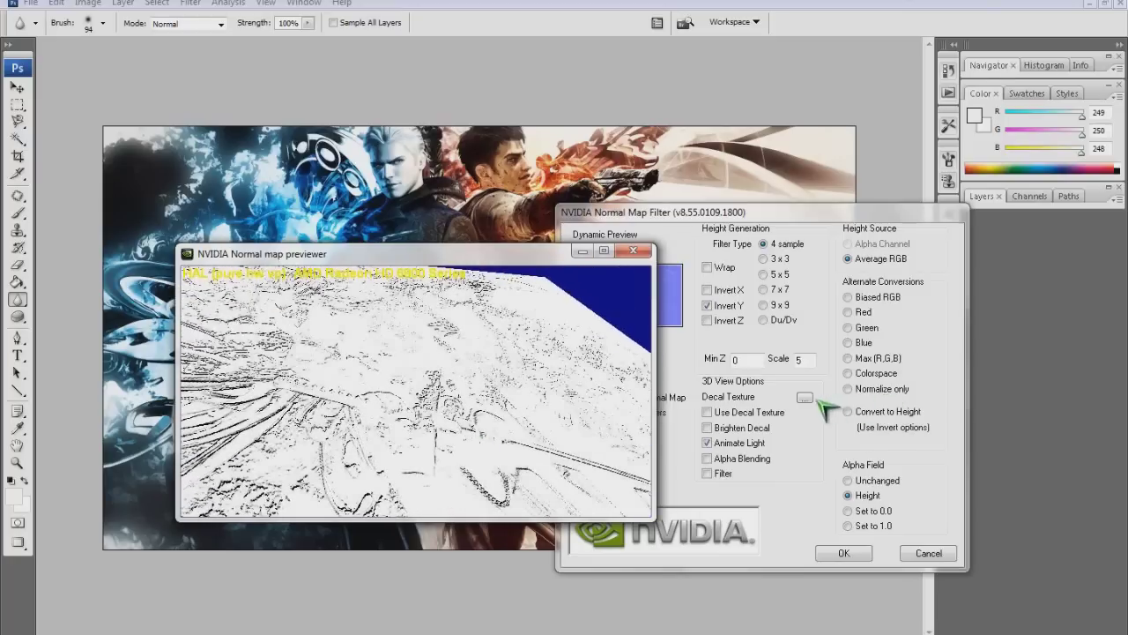
# In the 3D preview, turn off alpha blending, turn on texture filtering, and rotate the plane
pyautogui.click(776, 402)
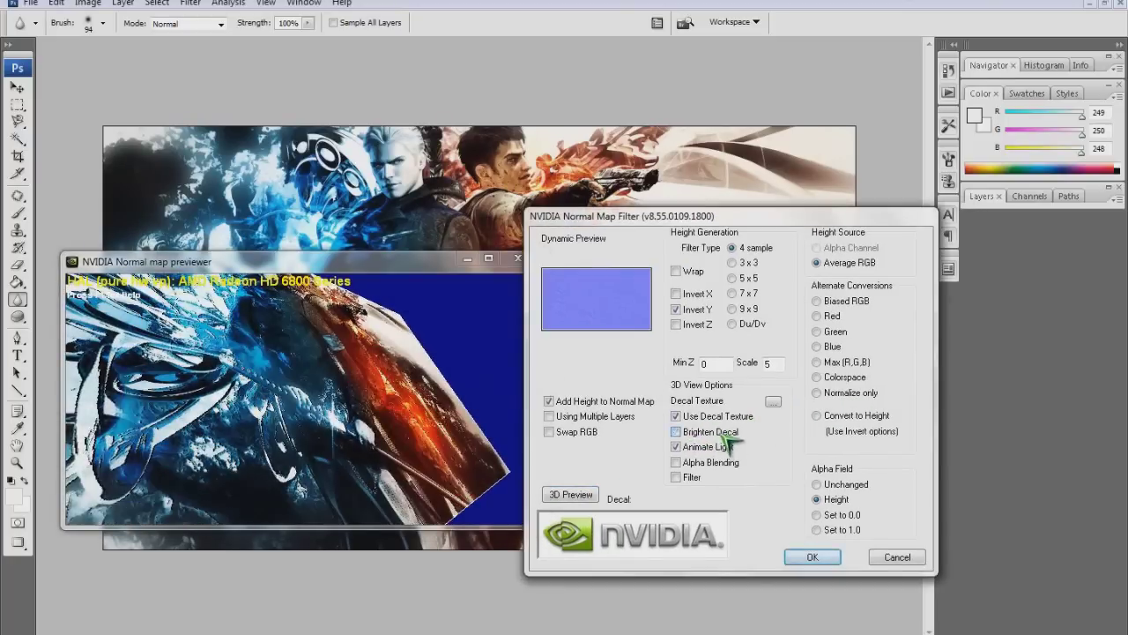
pyautogui.click(677, 477)
pyautogui.click(677, 477)
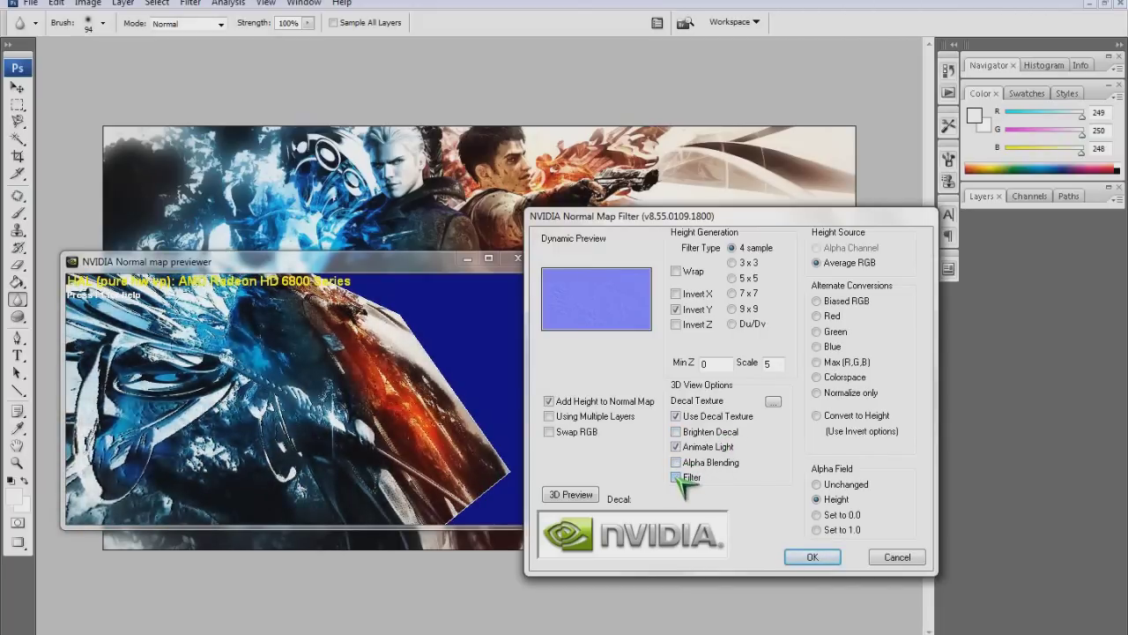
pyautogui.moveTo(371, 405)
pyautogui.mouseDown()
pyautogui.moveTo(344, 385)
pyautogui.moveTo(441, 378)
pyautogui.mouseUp()
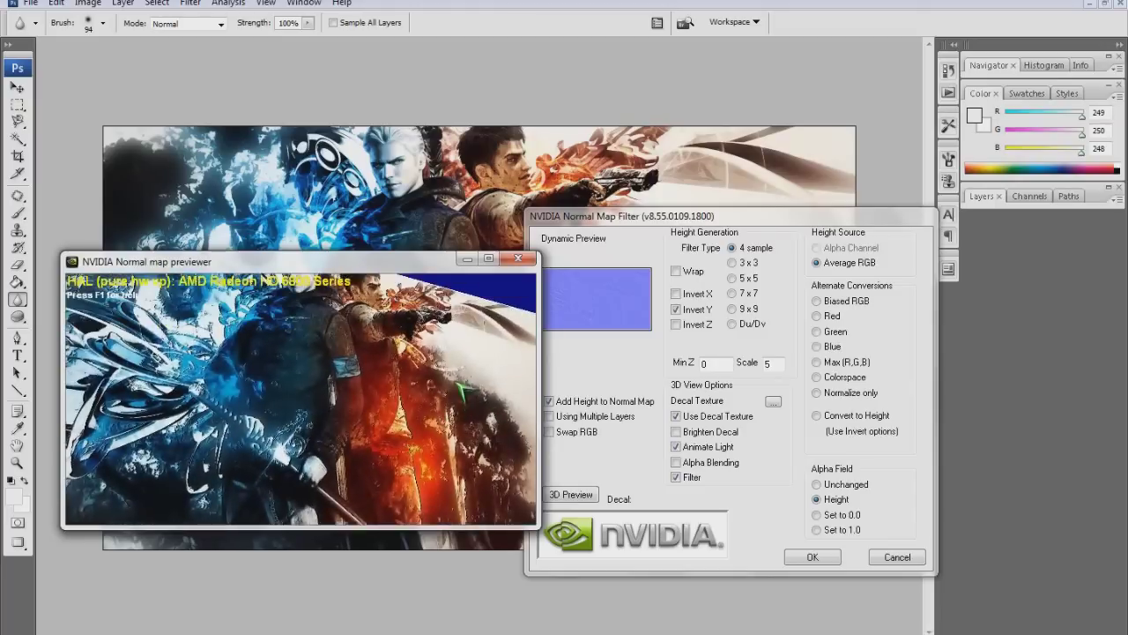
pyautogui.click(718, 451)
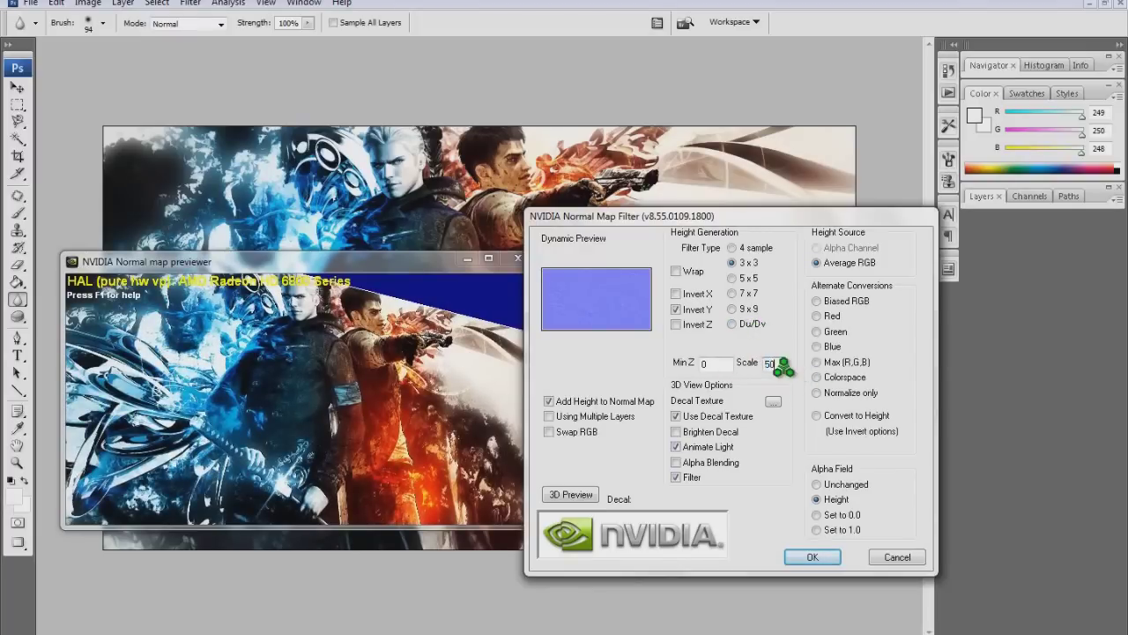
# Raise the normal map scale to 500 and stop the preview light animating while rotating the plane
pyautogui.write('0')
pyautogui.click(391, 441)
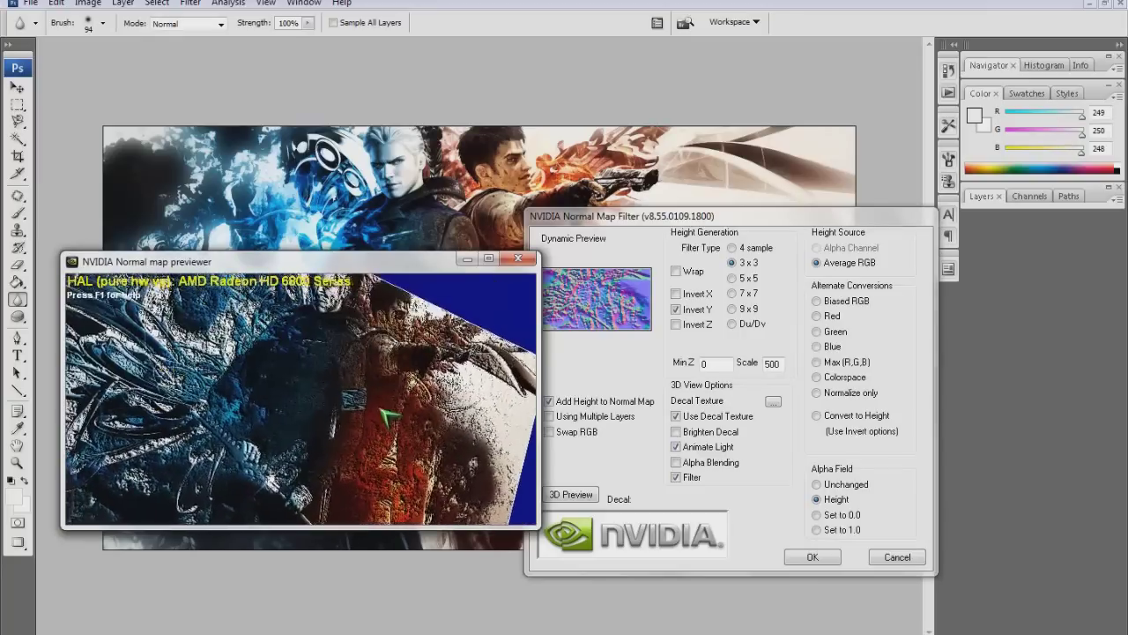
pyautogui.moveTo(381, 410); pyautogui.dragTo(421, 473)
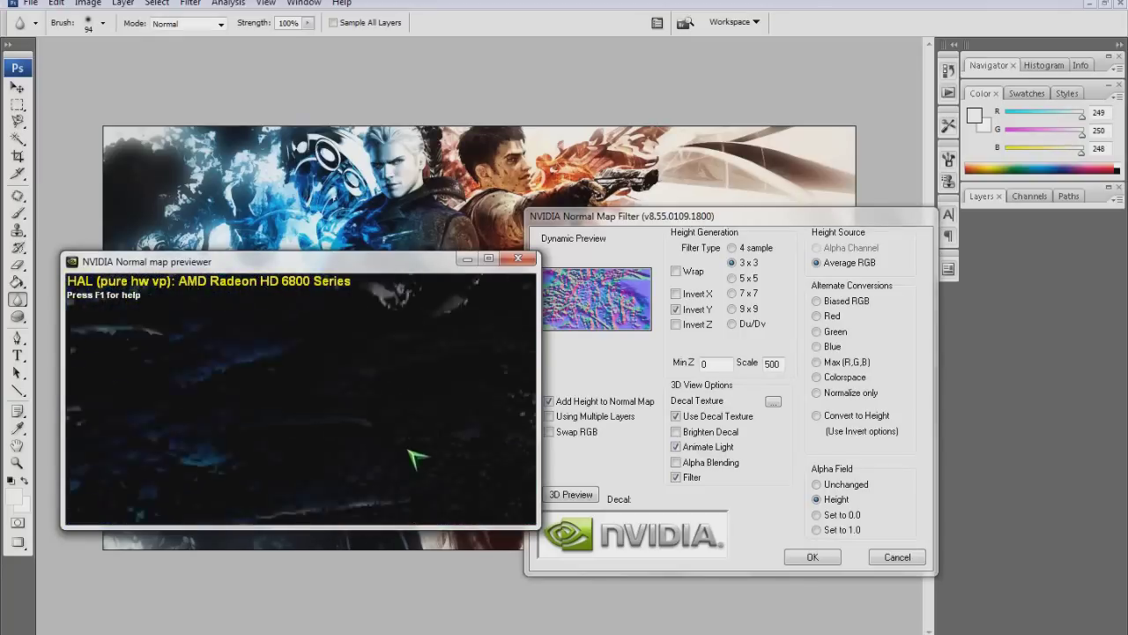
pyautogui.click(707, 449)
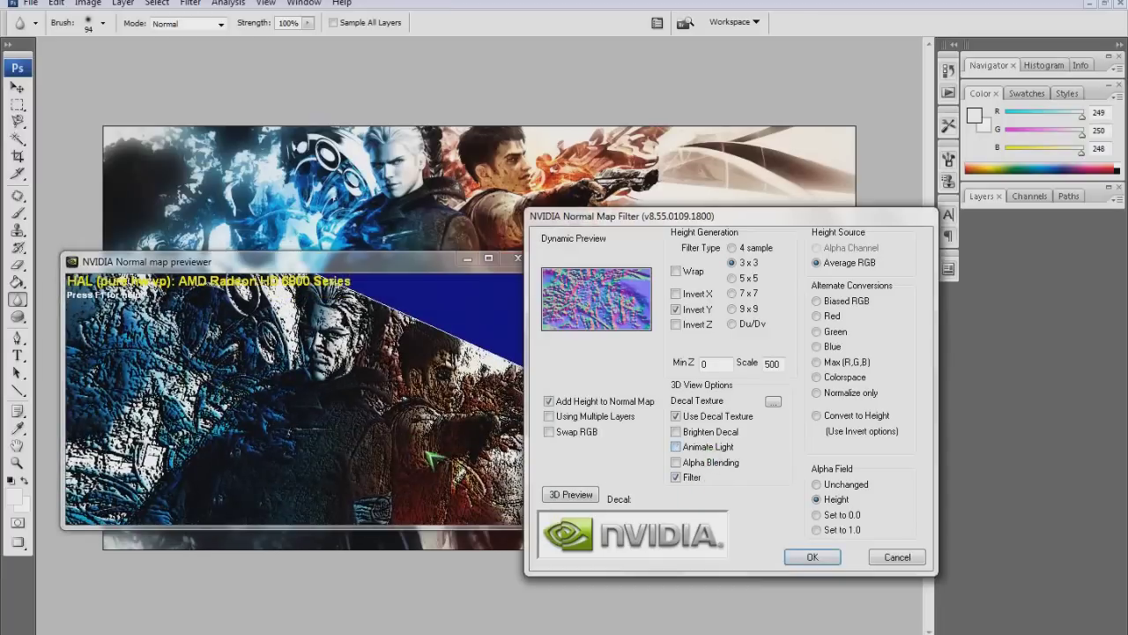
pyautogui.moveTo(393, 507)
pyautogui.mouseDown()
pyautogui.moveTo(349, 432)
pyautogui.moveTo(450, 393)
pyautogui.mouseUp()
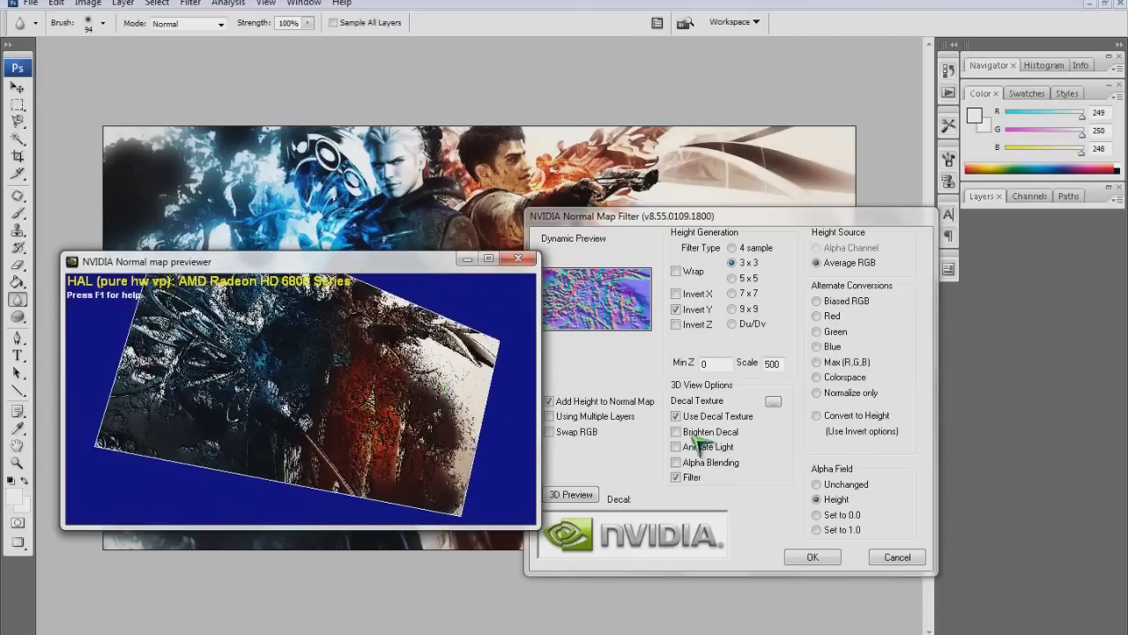
# Switch the conversion to Biased RGB, set Min Z to 10, and use Du/Dv height generation
pyautogui.click(829, 319)
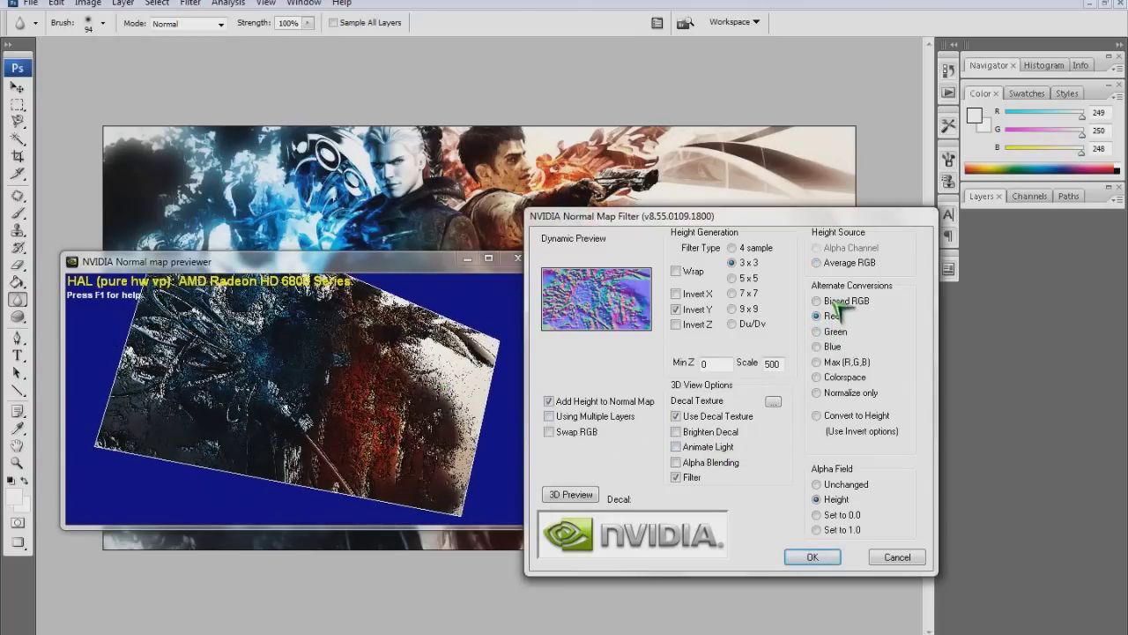
pyautogui.click(817, 300)
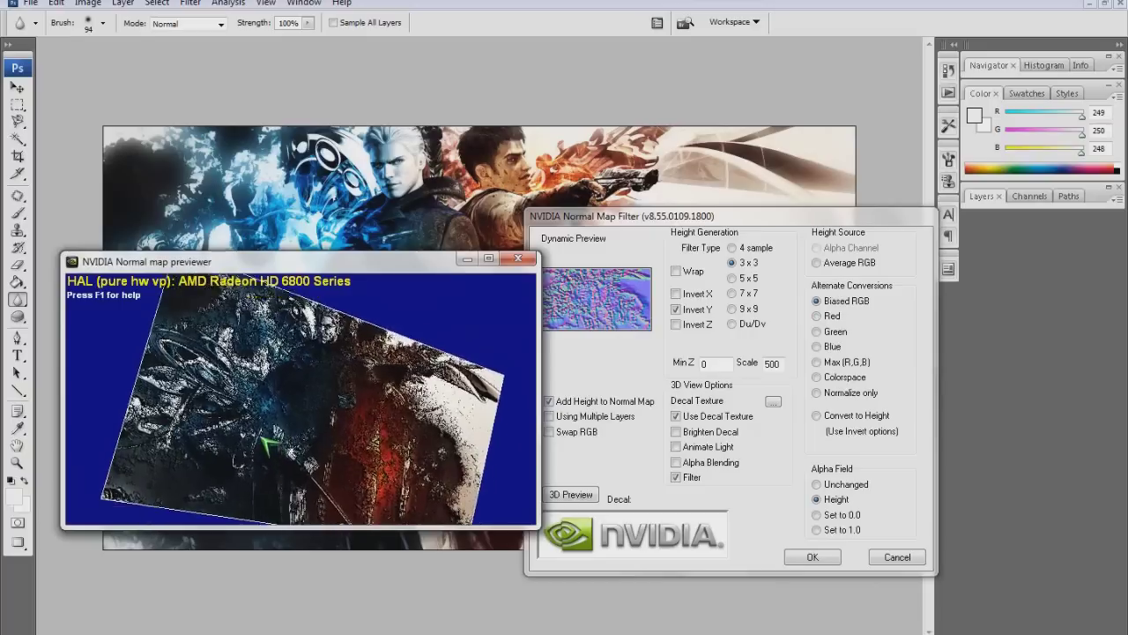
pyautogui.doubleClick(709, 364)
pyautogui.write('10')
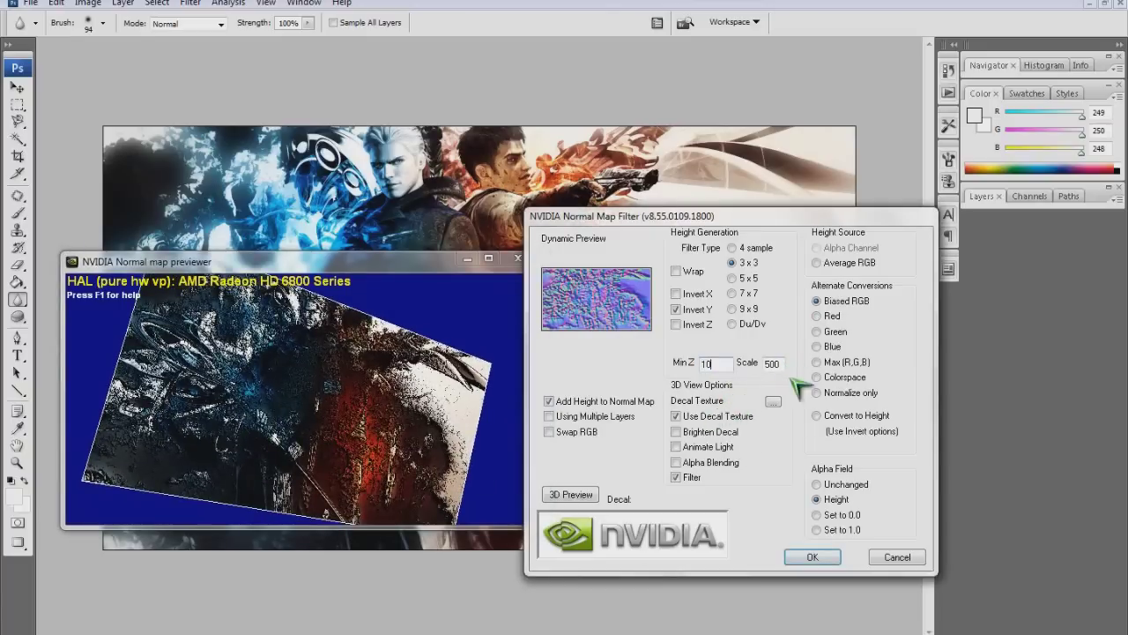
pyautogui.click(743, 323)
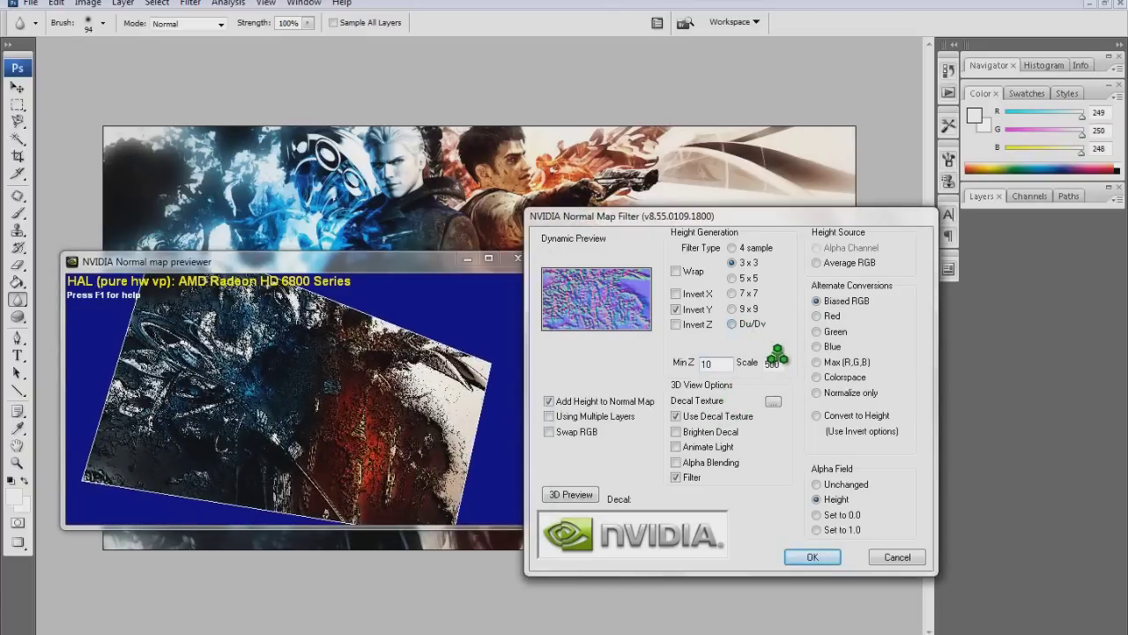